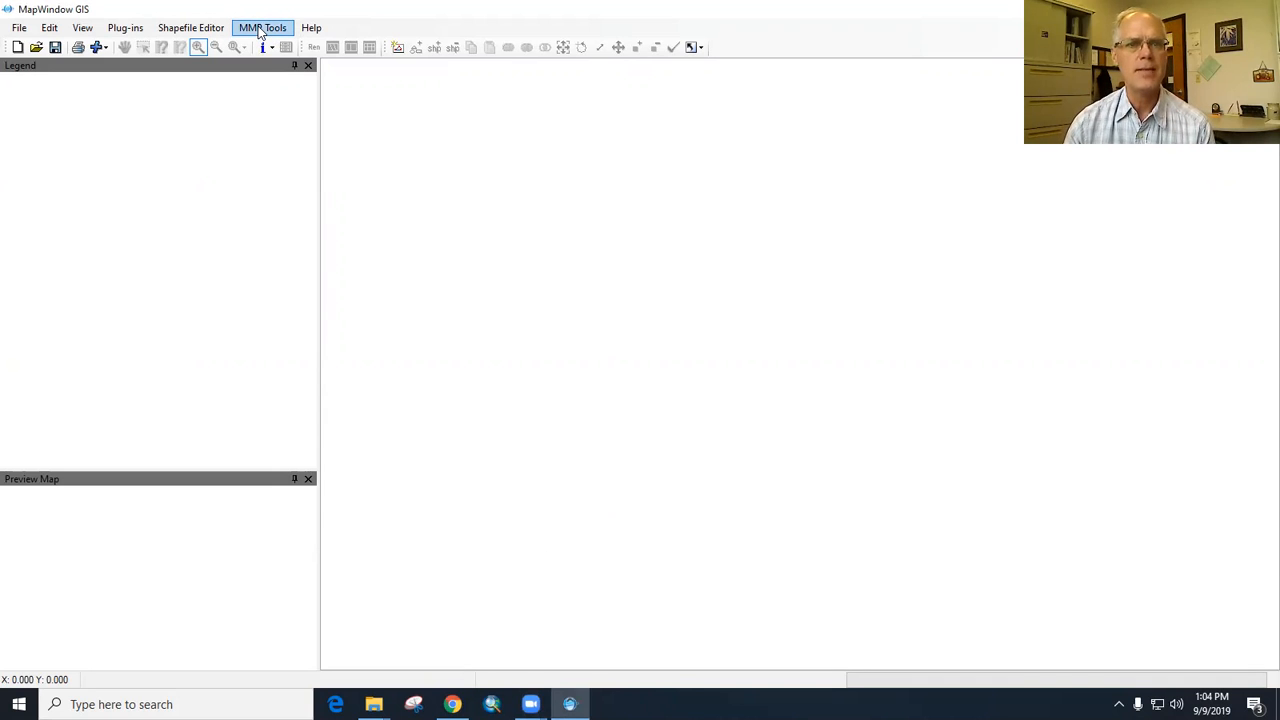
- Open the Clipper web app to get base layers for a new project
left_click(260, 30)
mouse_move(285, 48)
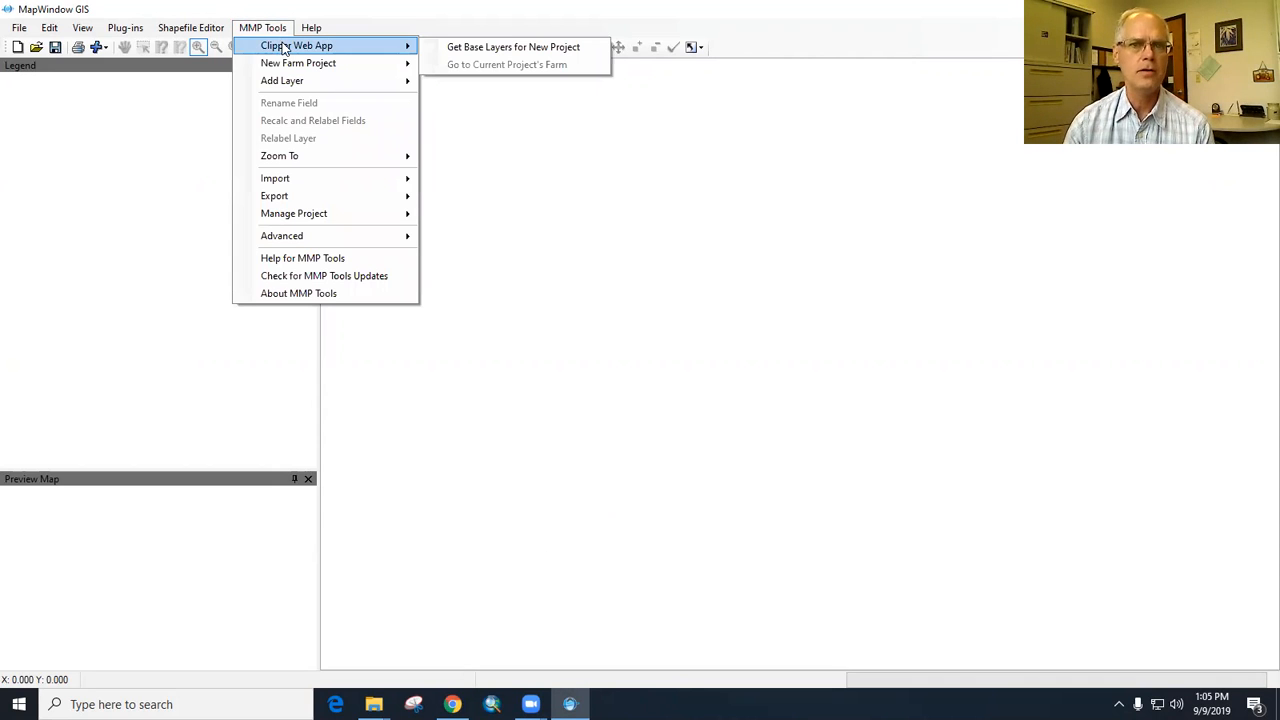
left_click(493, 50)
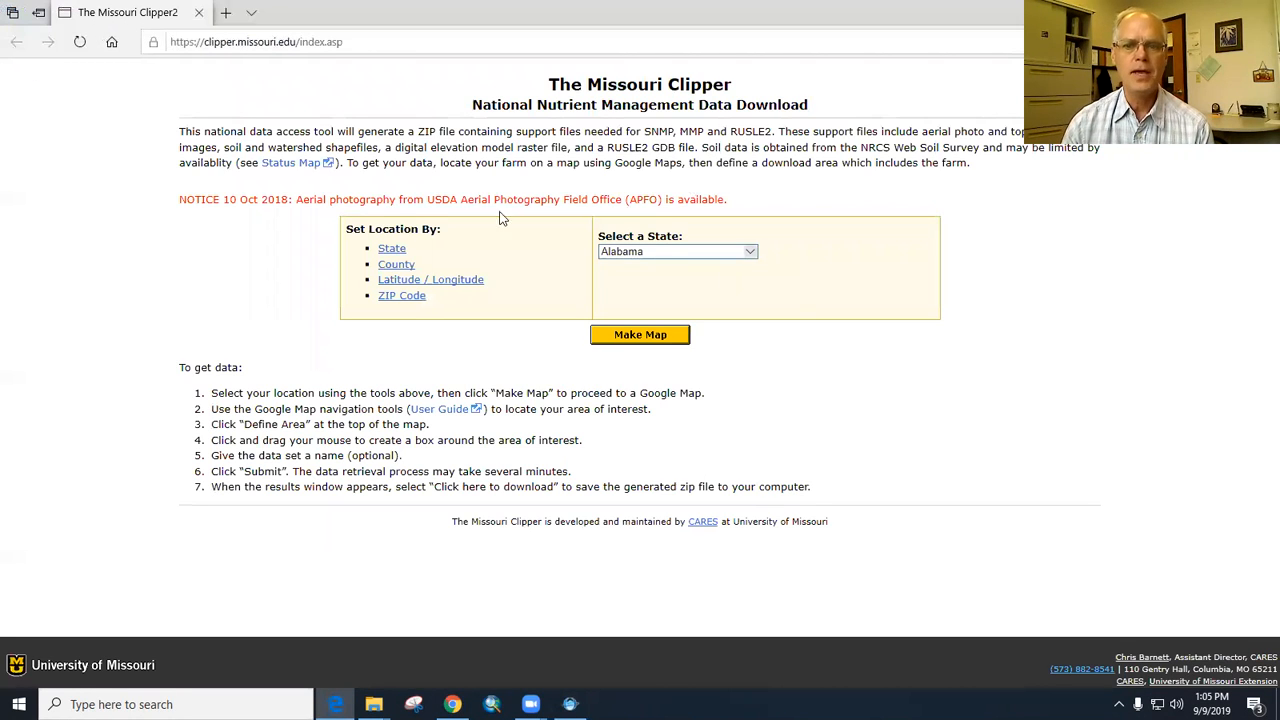
- Set the location to Winneshiek County, Iowa, and make the map
left_click(753, 253)
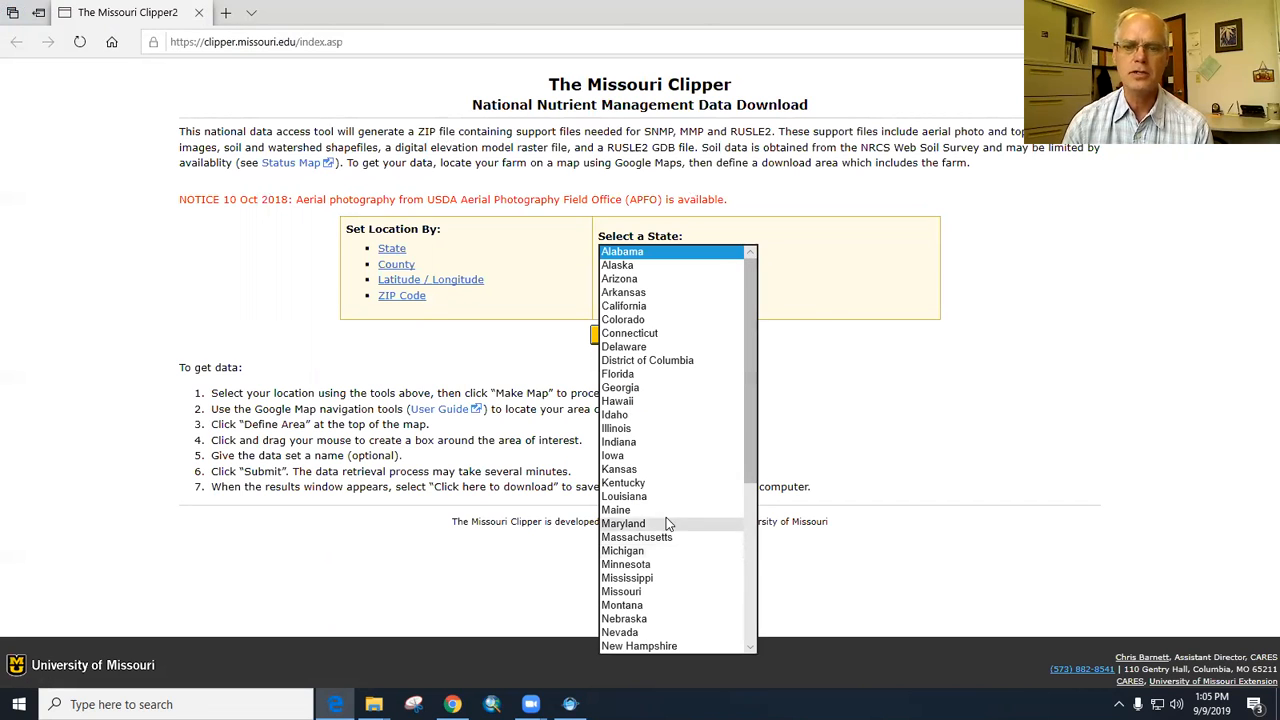
left_click(648, 456)
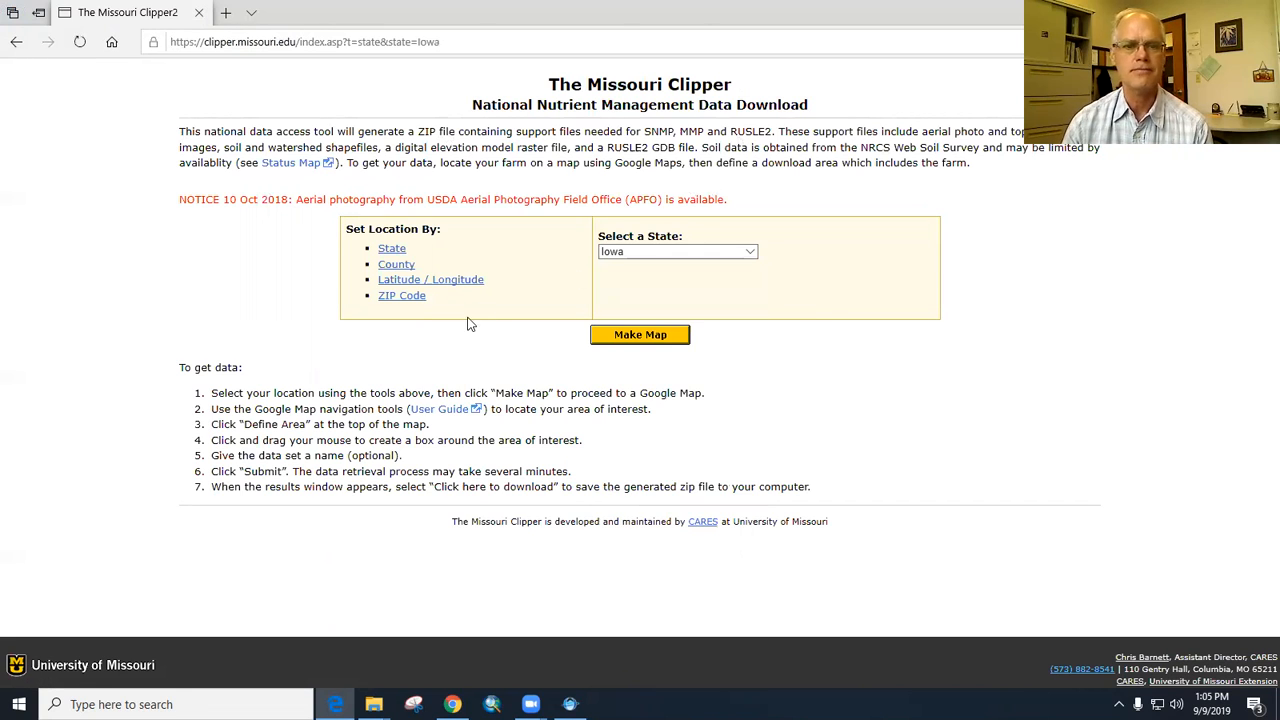
left_click(397, 267)
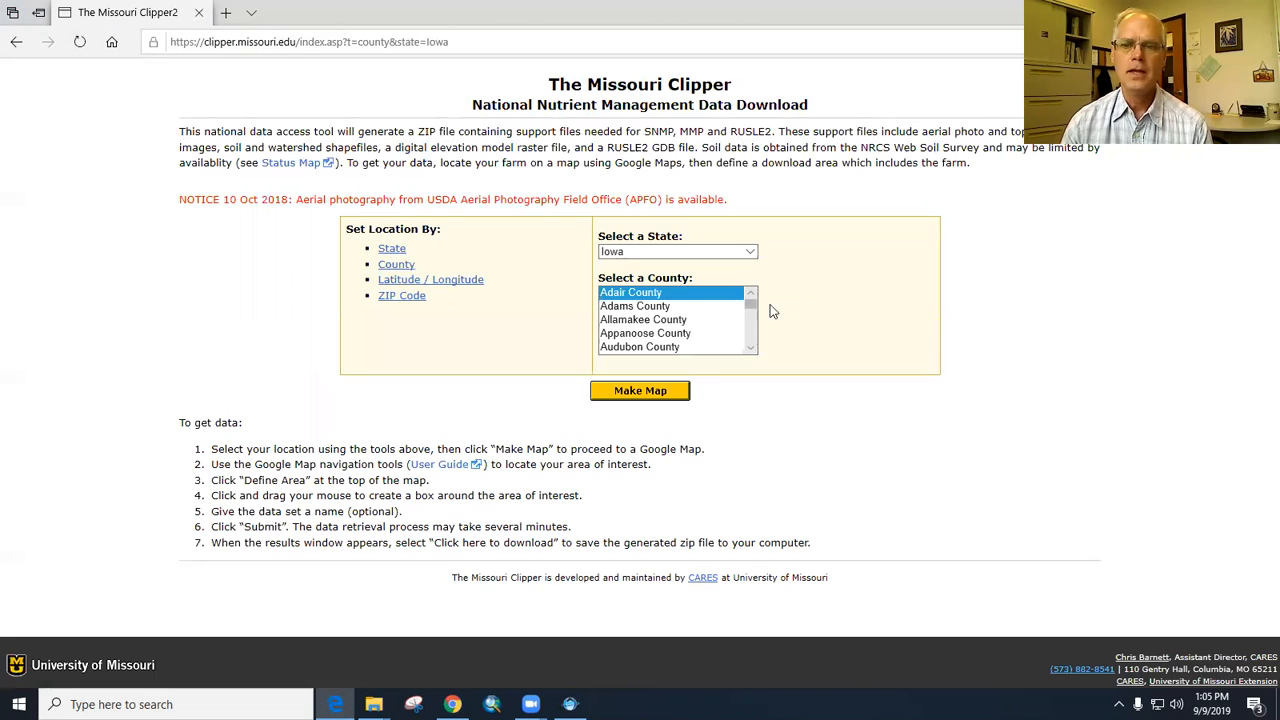
left_click_drag(755, 314, 757, 358)
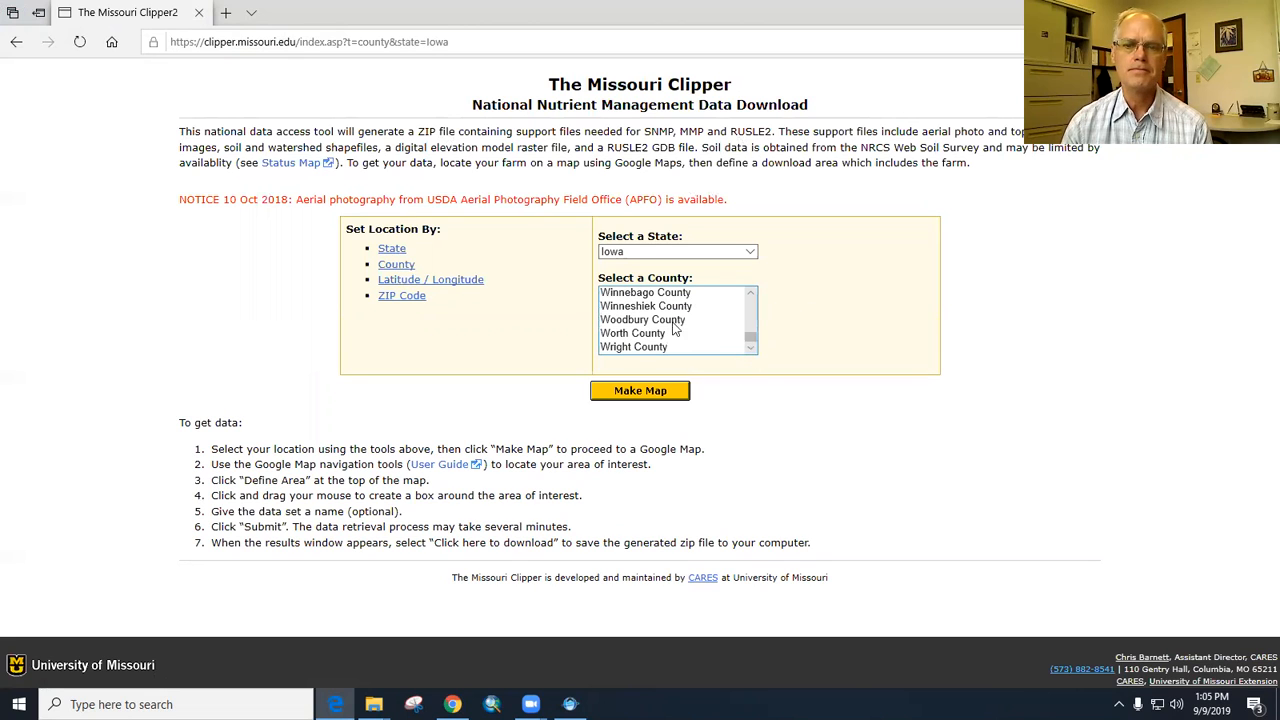
left_click(669, 306)
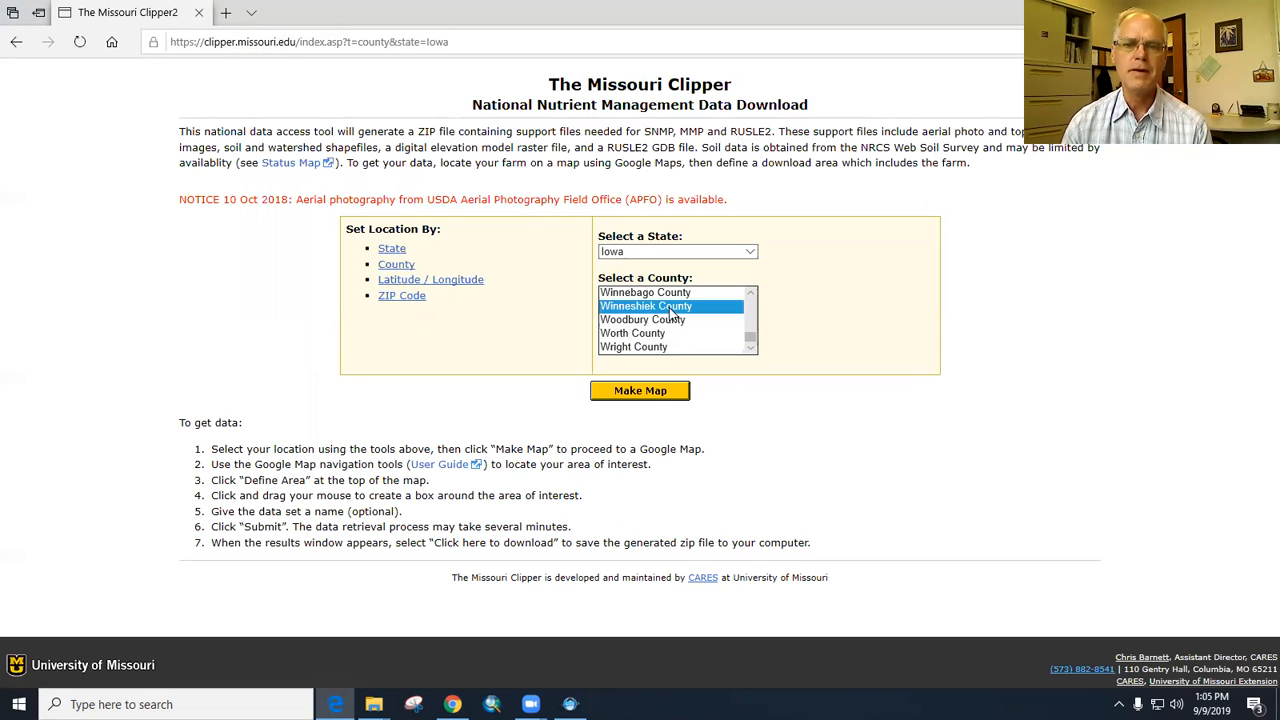
left_click(645, 391)
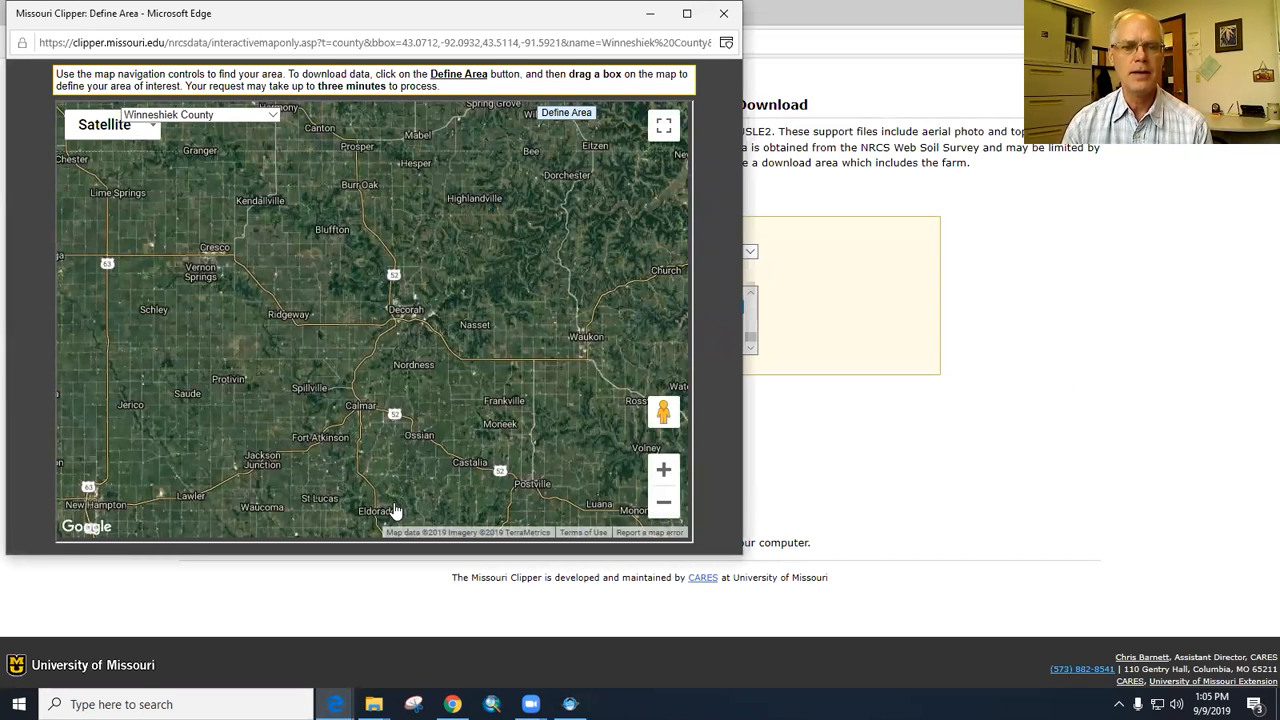
- Define a rectangular download area just south of Calmar, covering the community college and the farmland along Highway 150 to the dairy foundation
left_click_drag(353, 450, 341, 298)
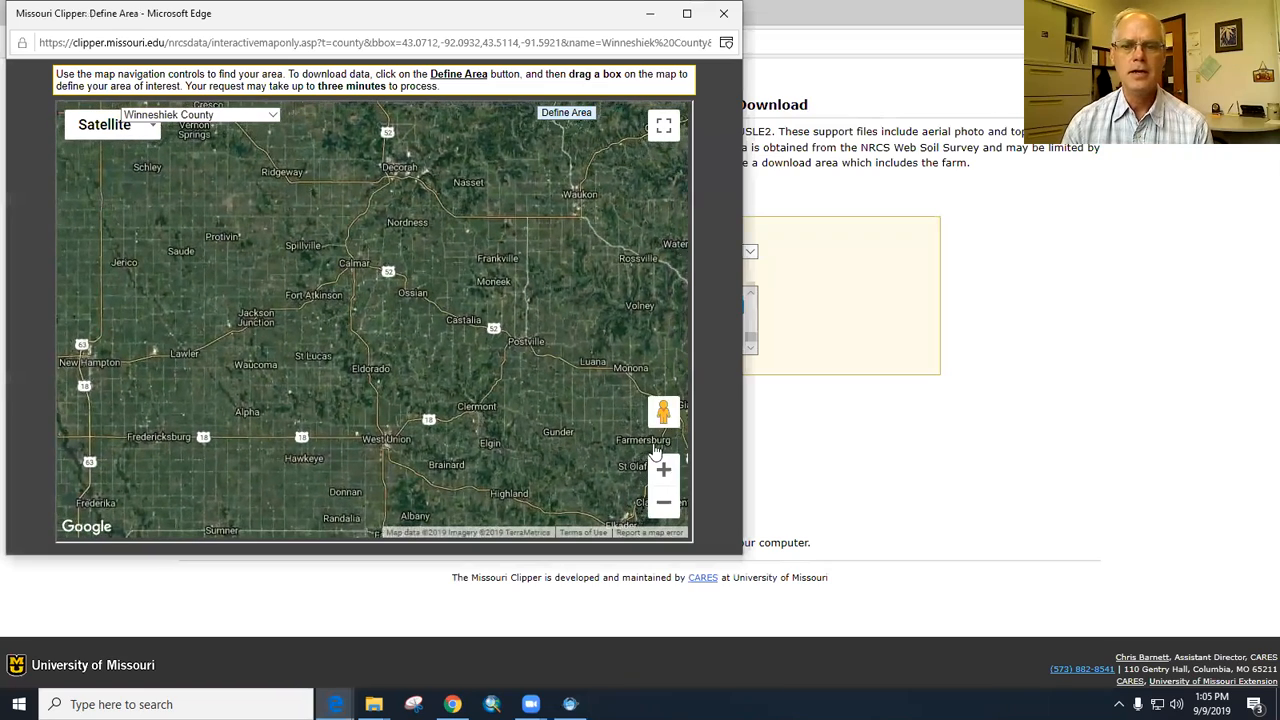
left_click(665, 471)
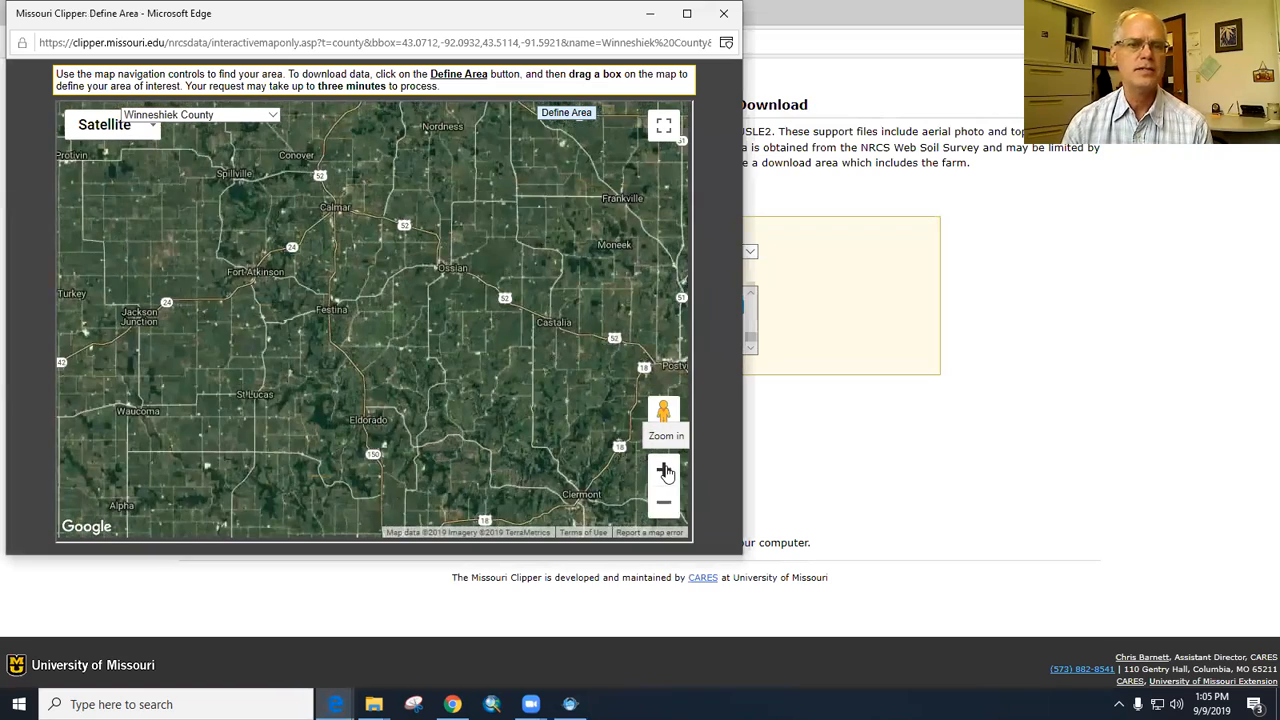
left_click(665, 471)
left_click_drag(354, 205, 447, 357)
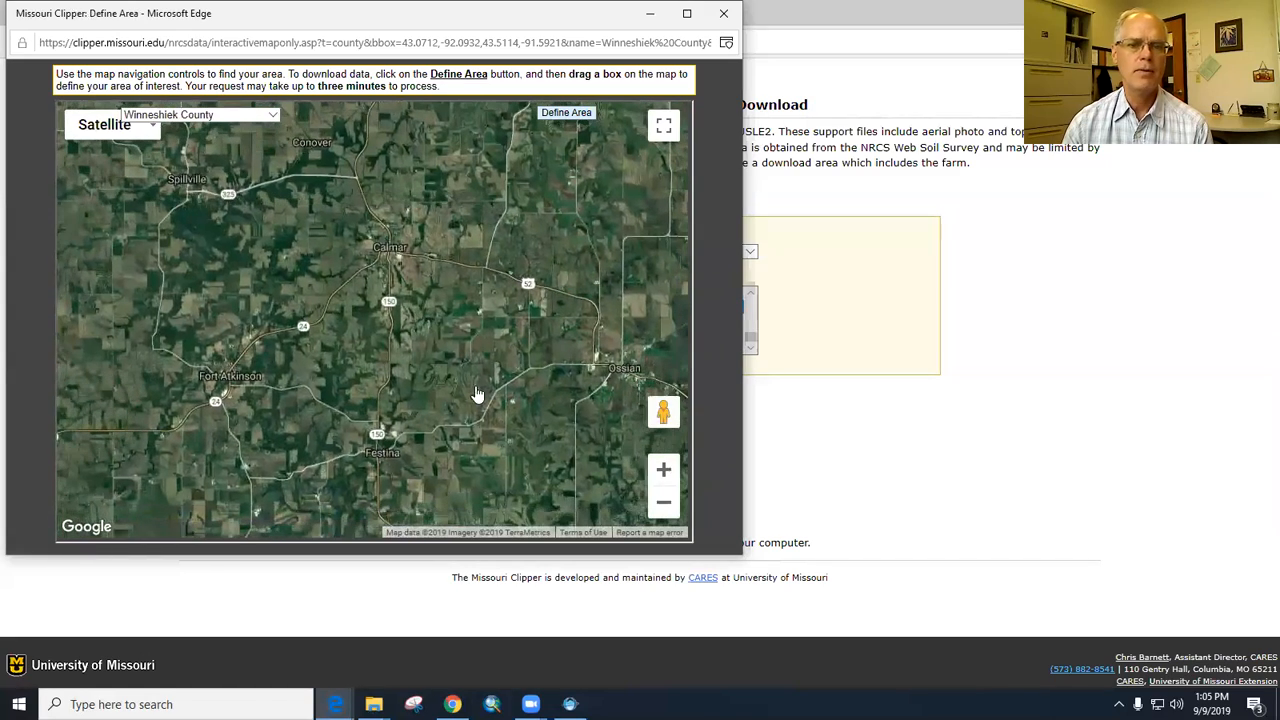
left_click(664, 469)
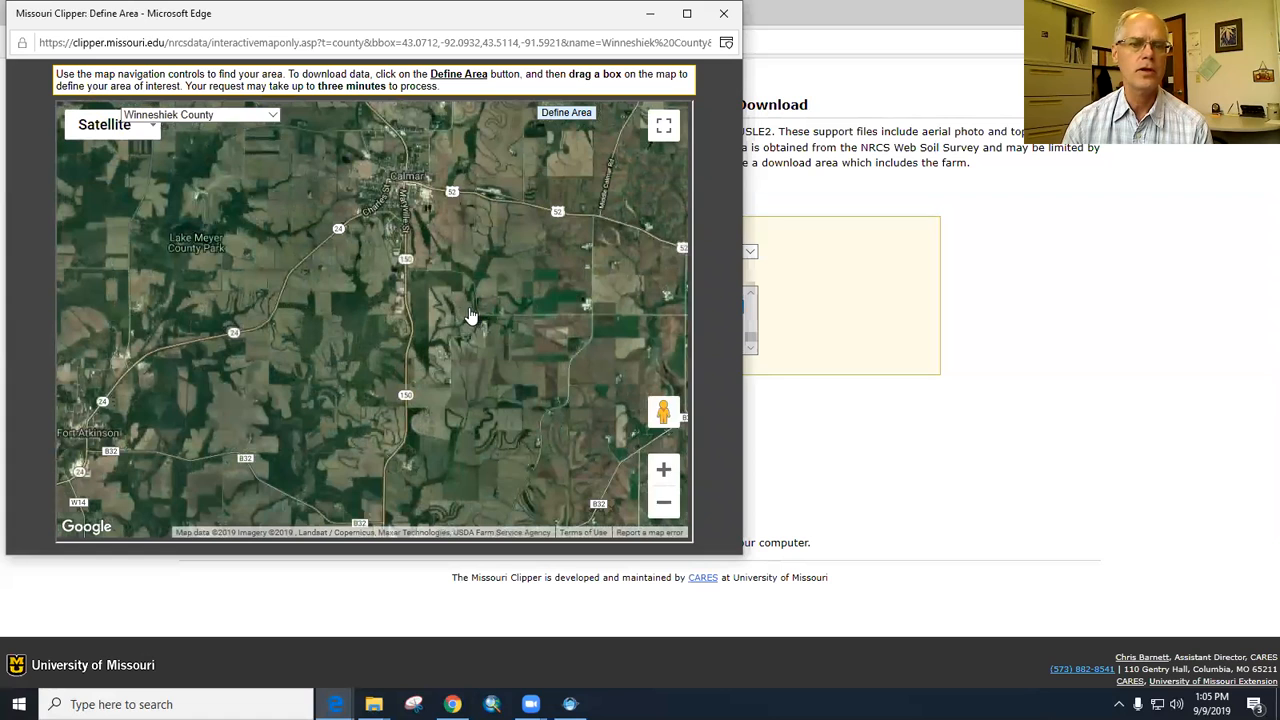
left_click(664, 469)
left_click_drag(520, 242, 502, 330)
left_click(663, 469)
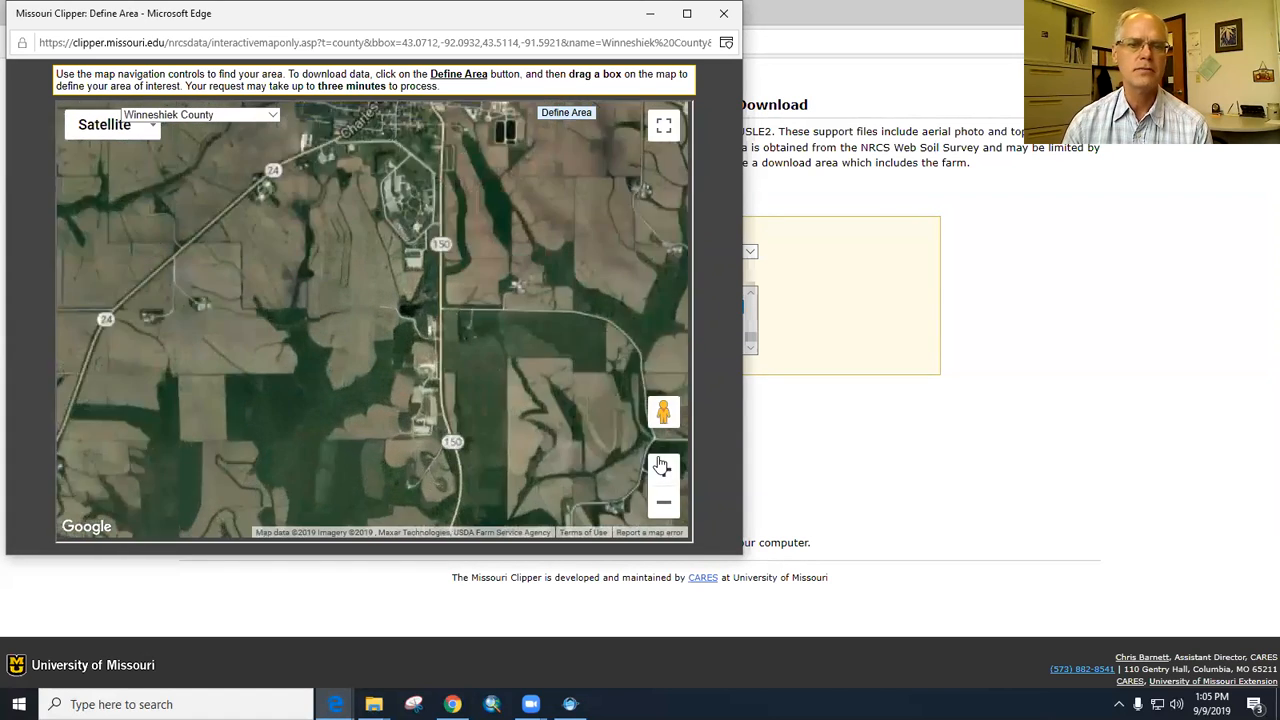
left_click_drag(568, 279, 546, 271)
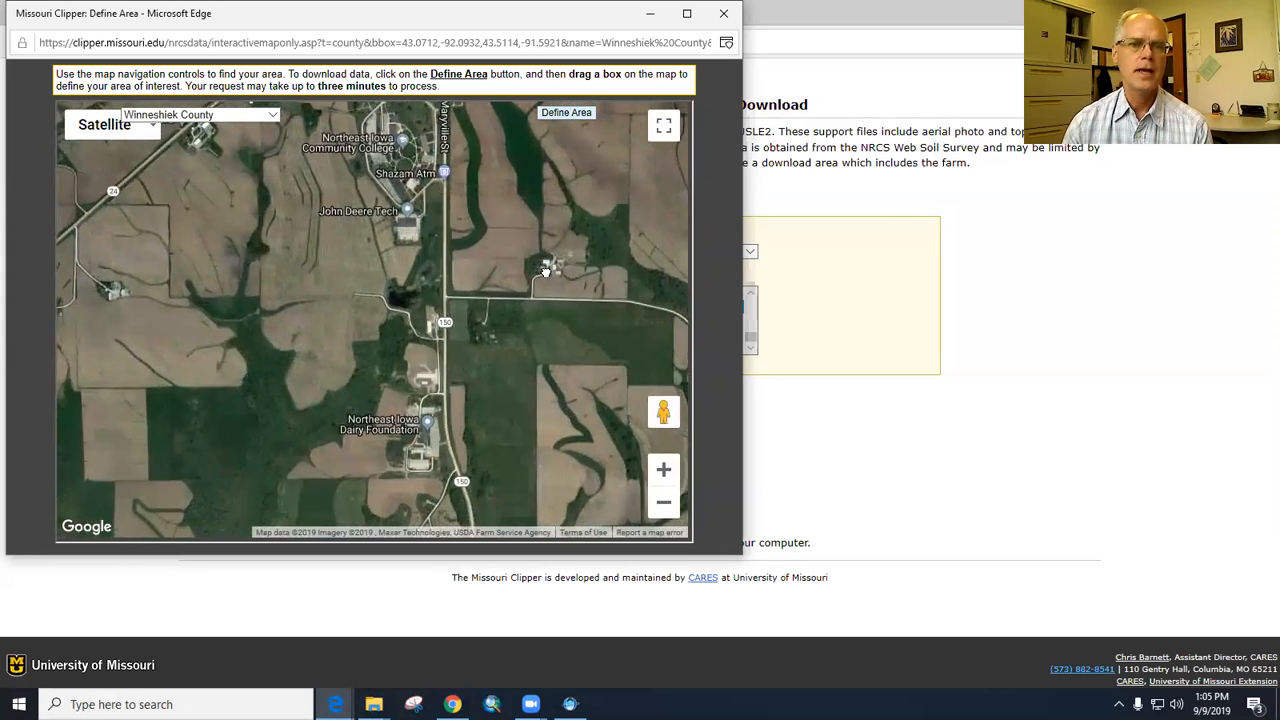
left_click(663, 502)
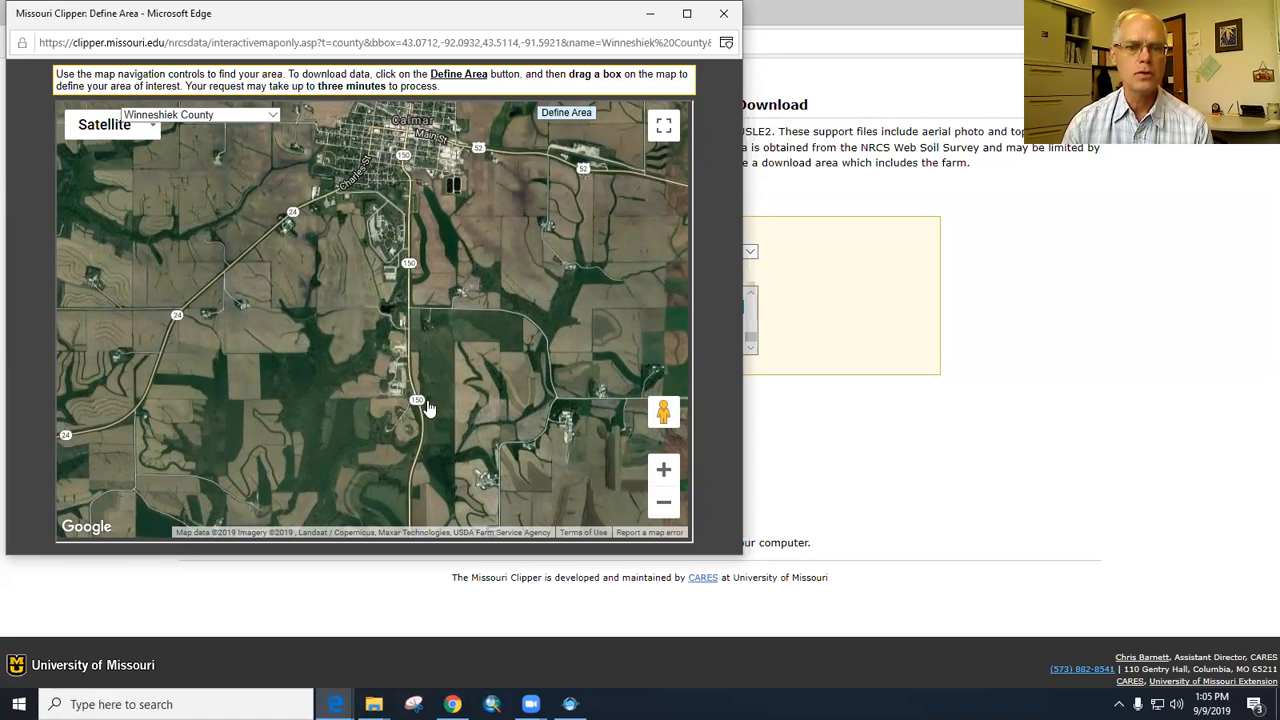
left_click(566, 115)
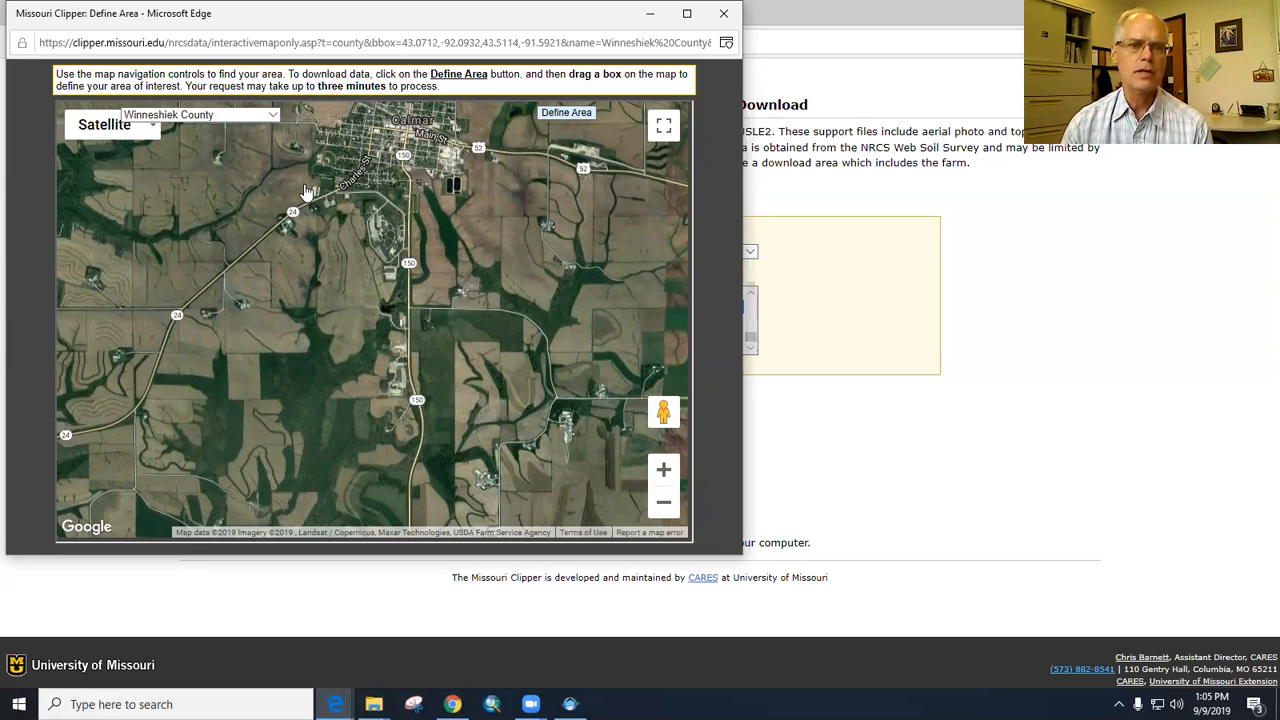
mouse_move(305, 191)
left_mouse_down()
mouse_move(338, 348)
mouse_move(390, 450)
mouse_move(438, 452)
mouse_move(447, 421)
mouse_move(428, 418)
mouse_move(433, 443)
left_mouse_up()
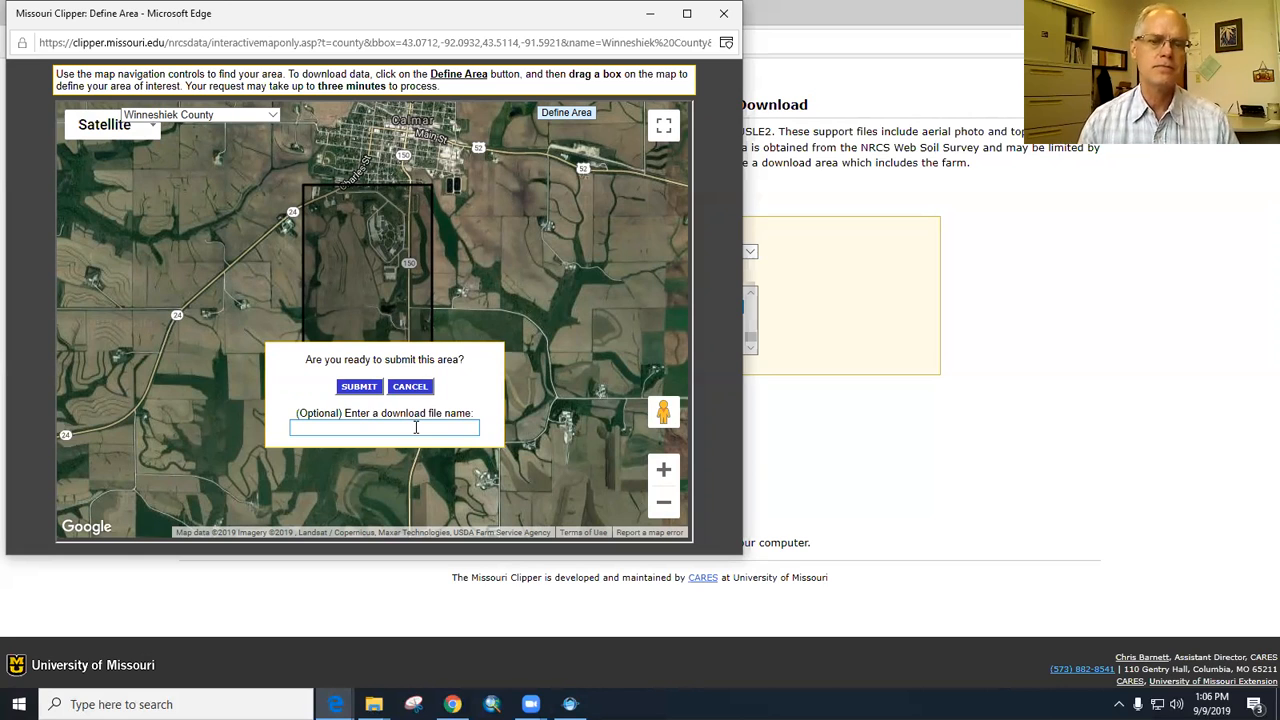
- Name the download file "NICC Farm" and submit the defined area
left_click(422, 428)
type("NICC Farm ICM")
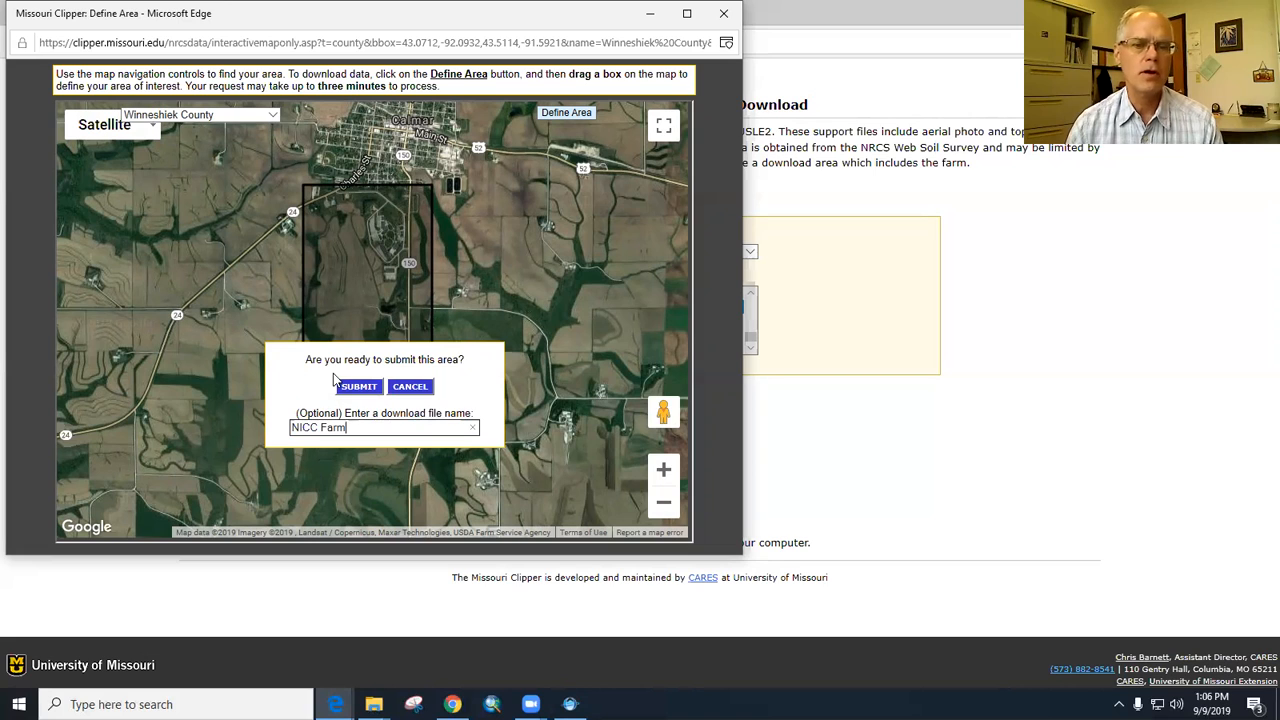
left_click(366, 391)
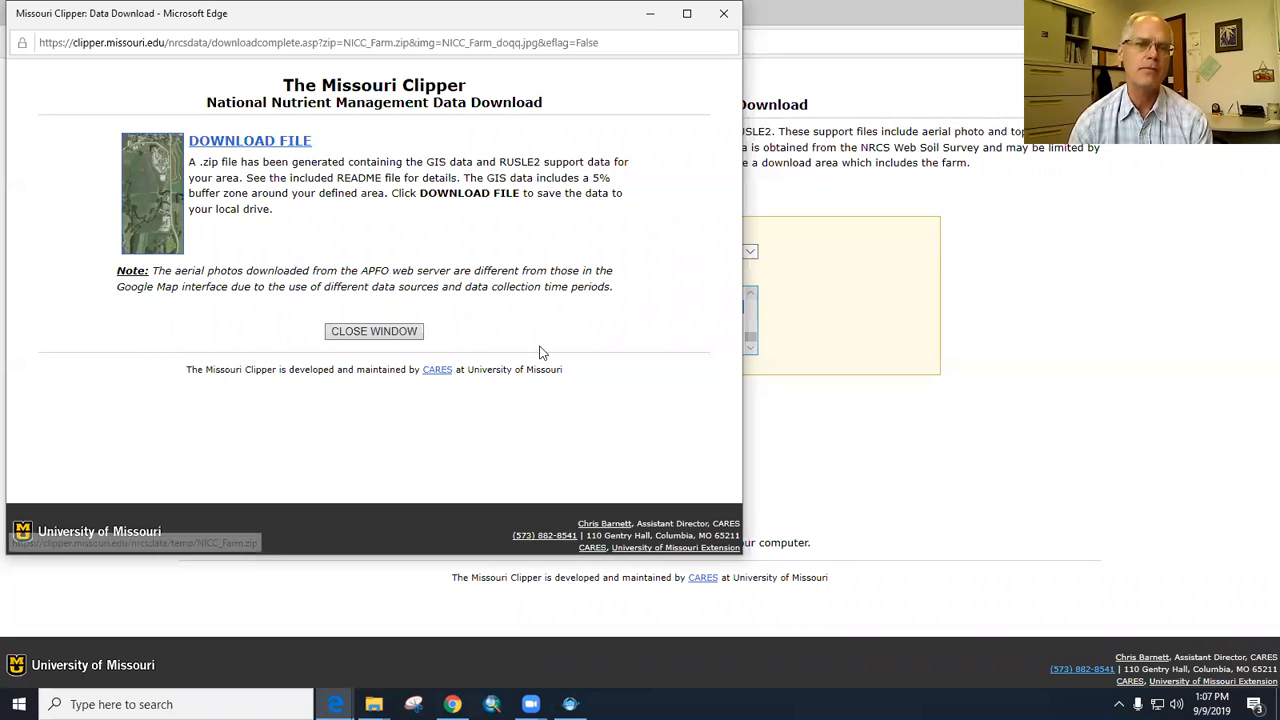
- Download NICC_Farm.zip into the ICM folder in Documents, then close the download window and the browser
left_click(238, 146)
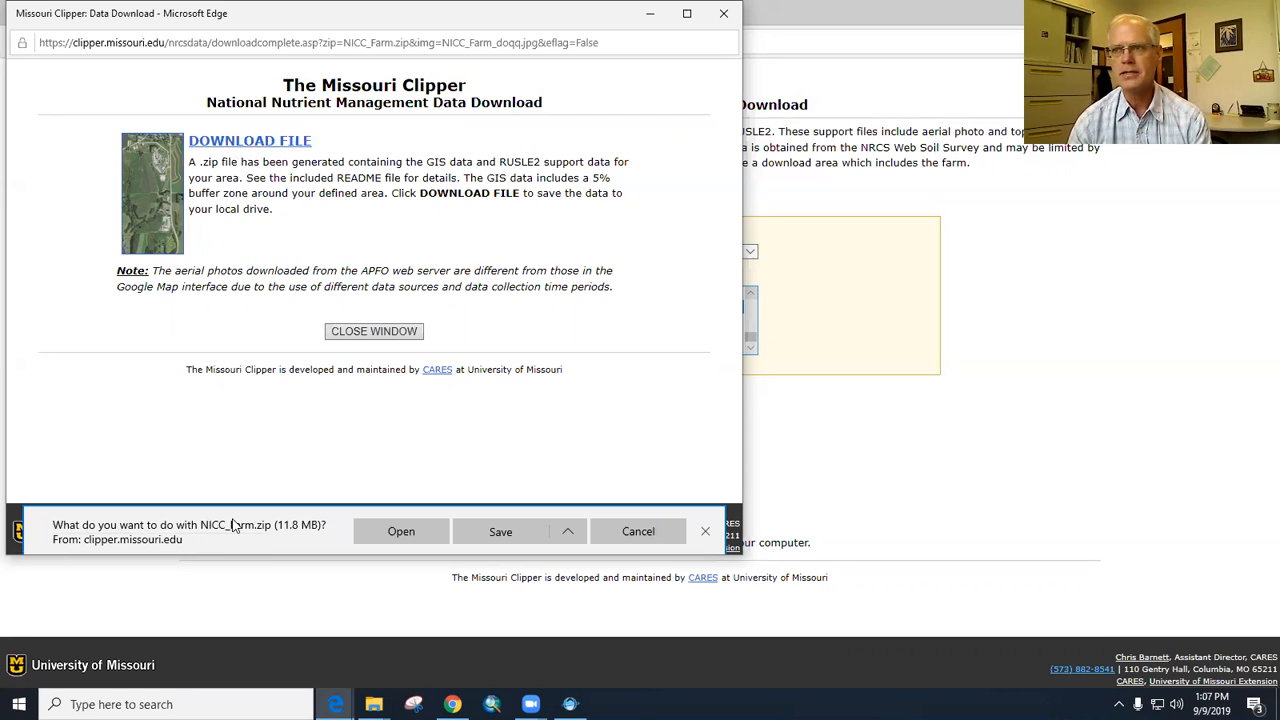
left_click(575, 537)
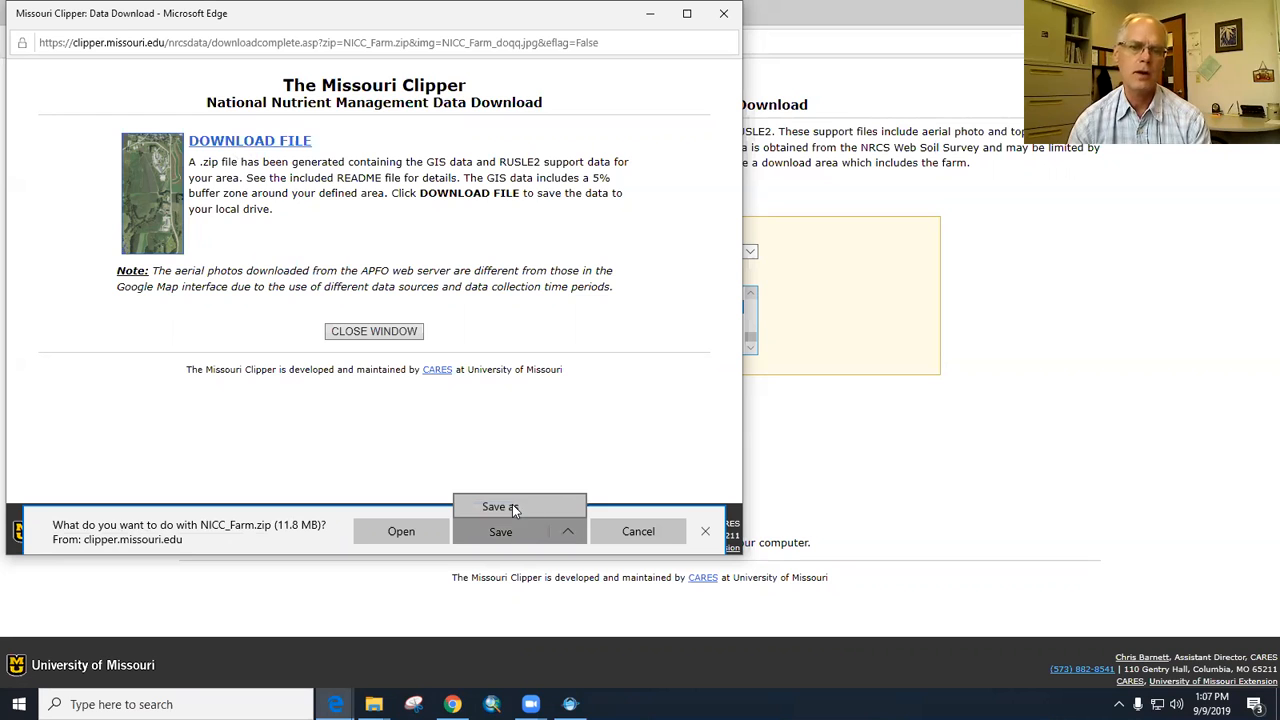
left_click(512, 505)
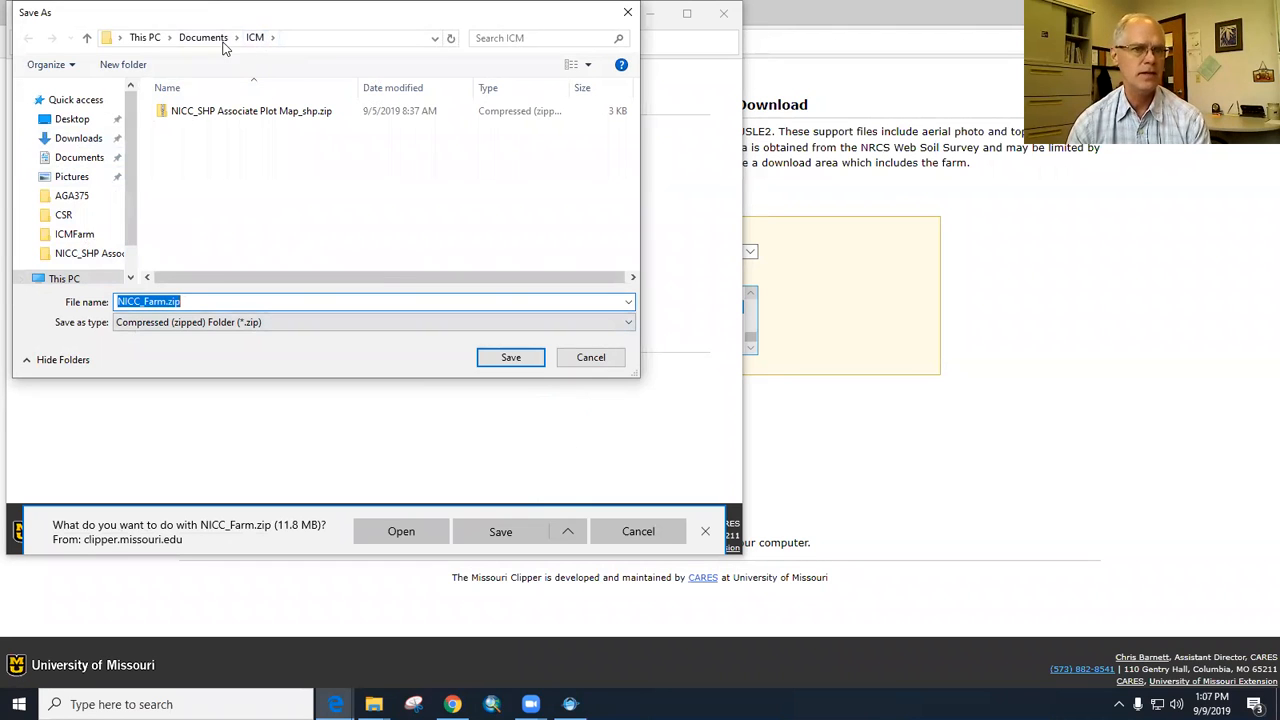
left_click(510, 358)
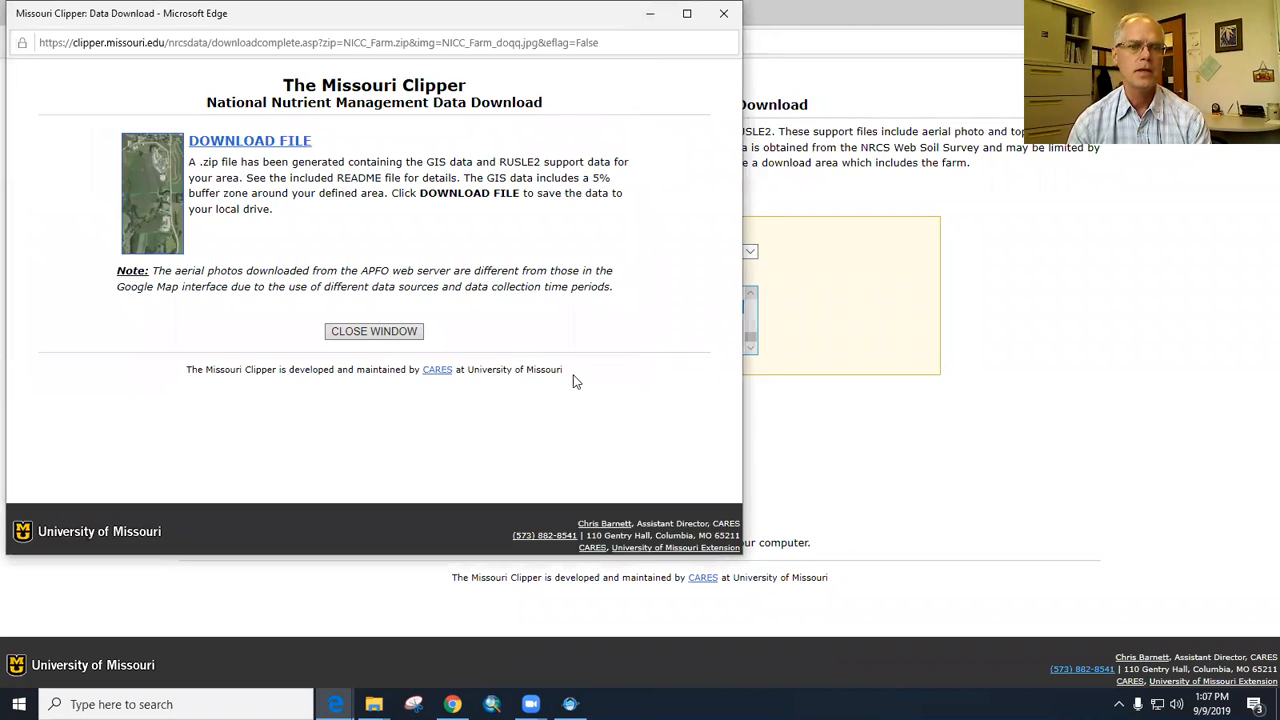
left_click(376, 334)
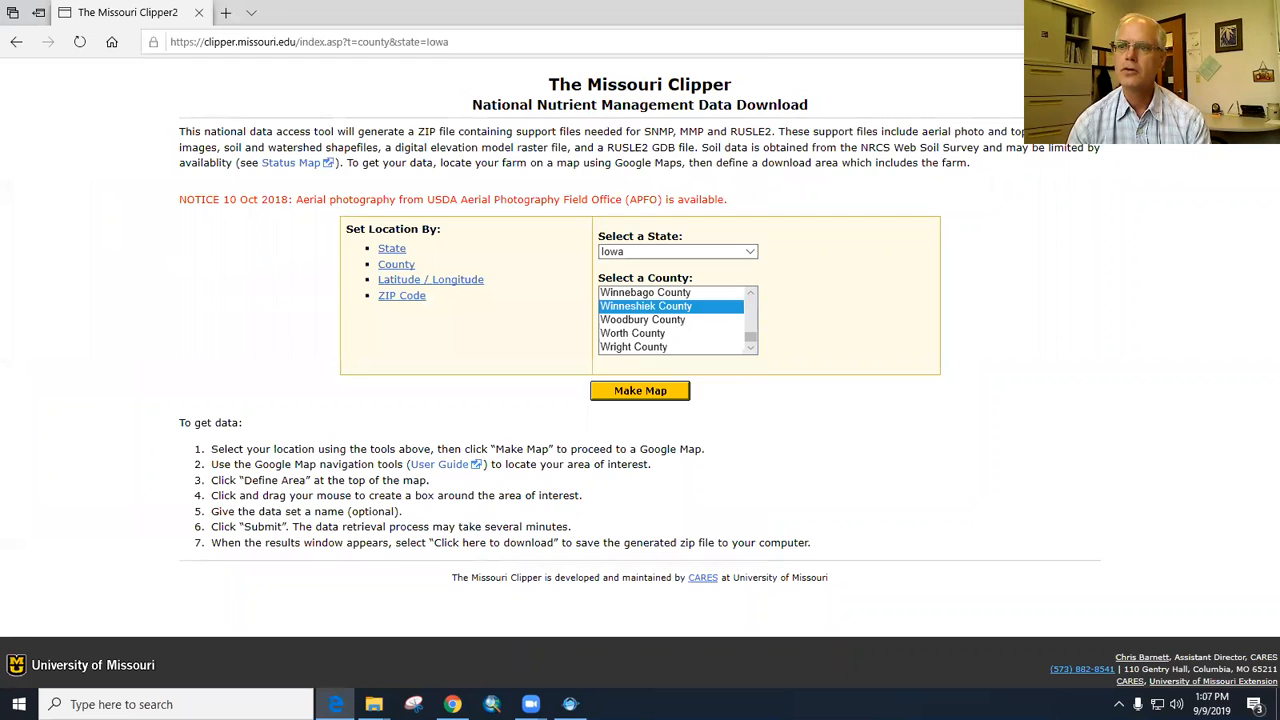
left_click(1257, 12)
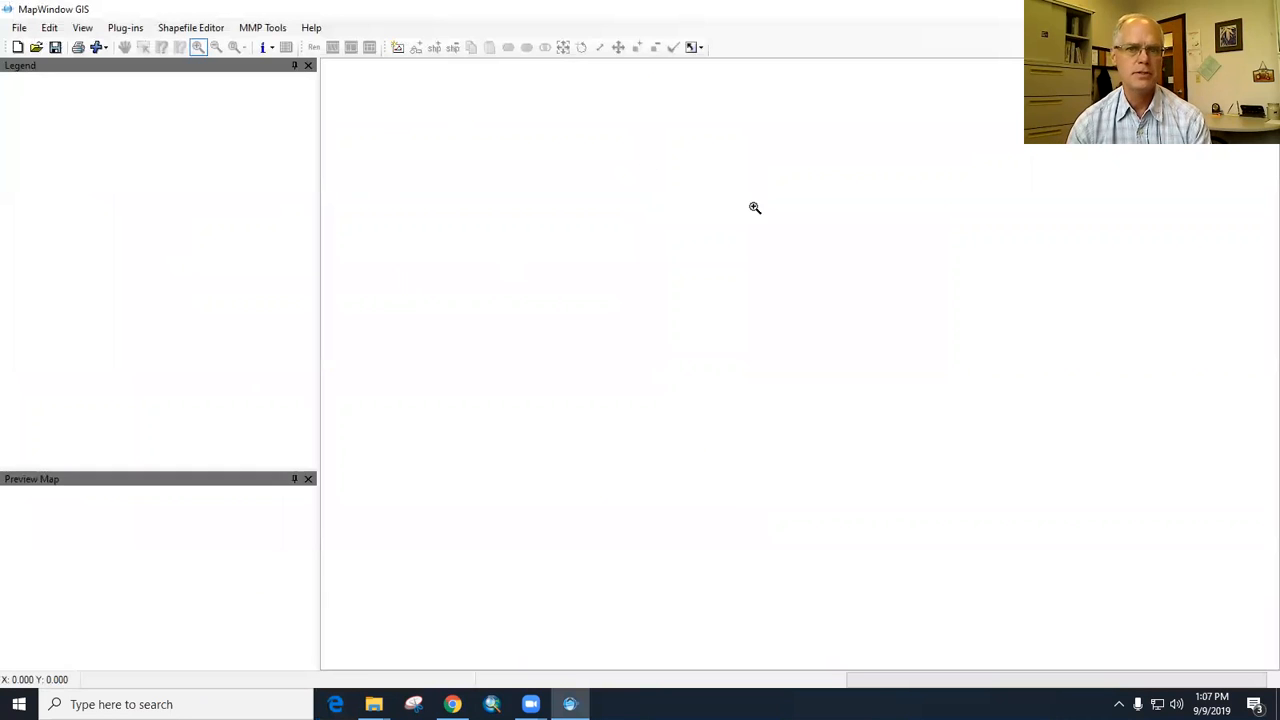
- Start a new farm project from the Clipper zip file NICC_Farm.zip in the Documents ICM folder
left_click(271, 31)
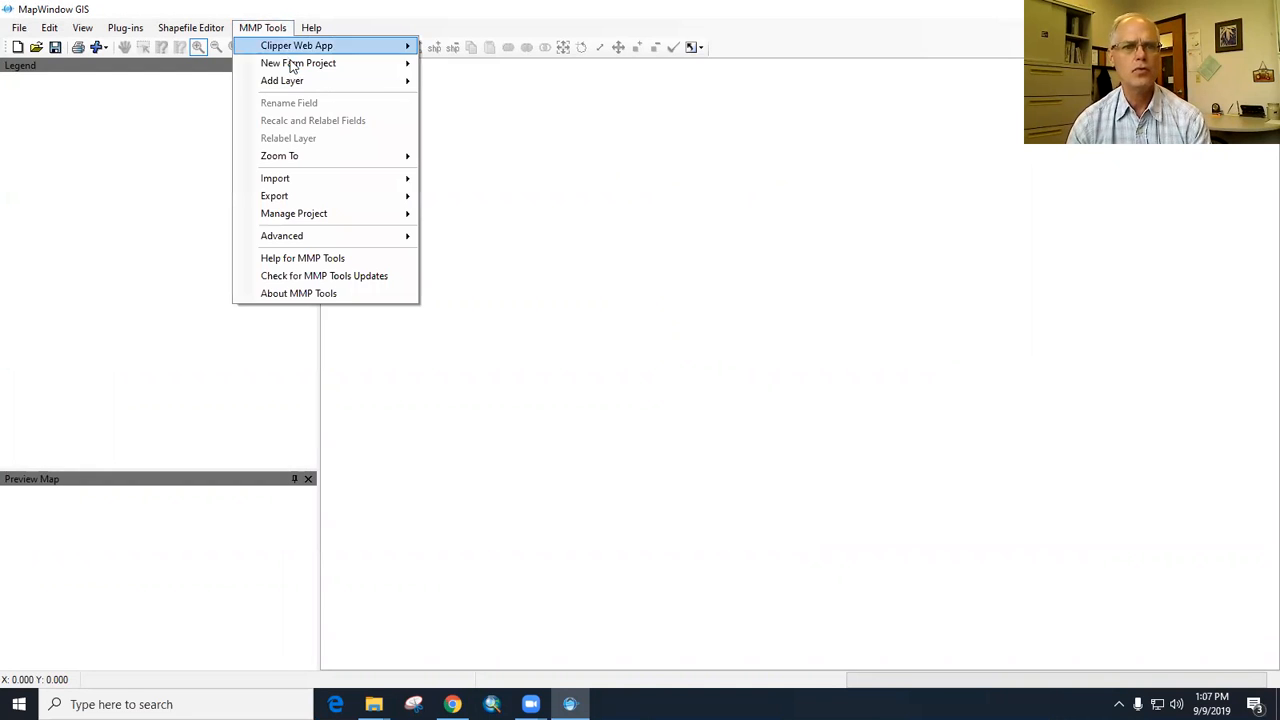
mouse_move(294, 66)
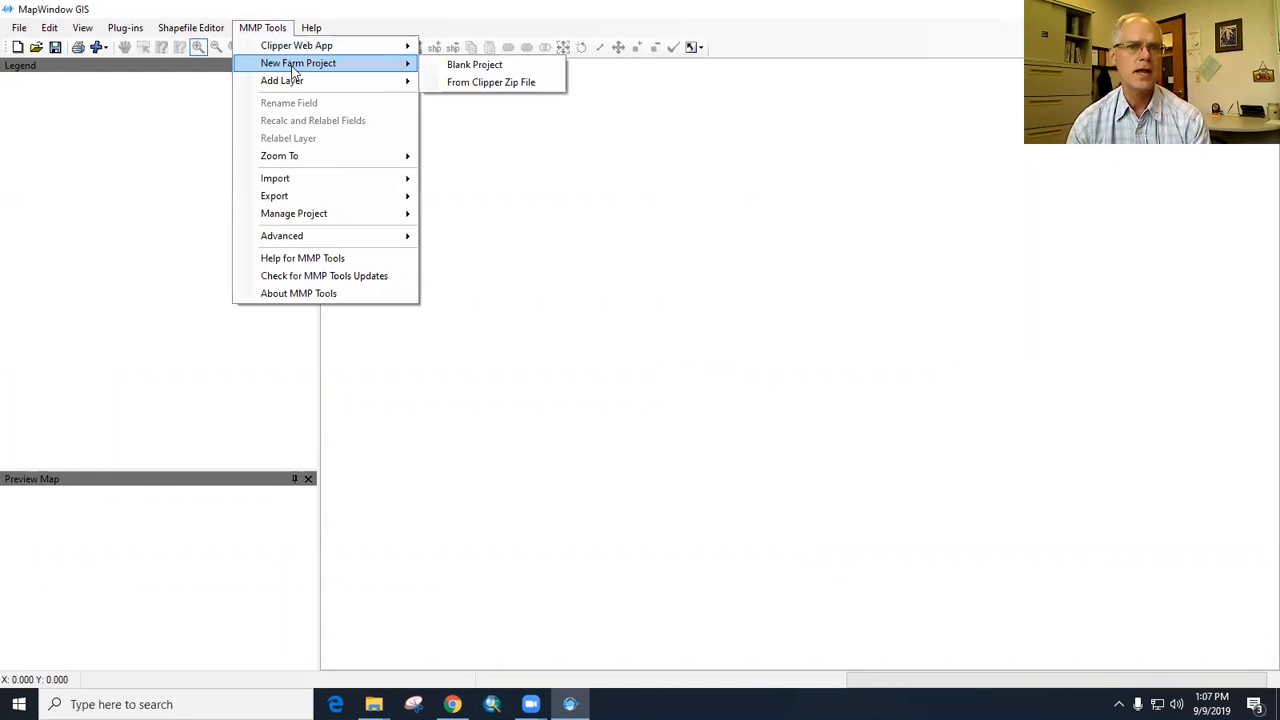
left_click(487, 84)
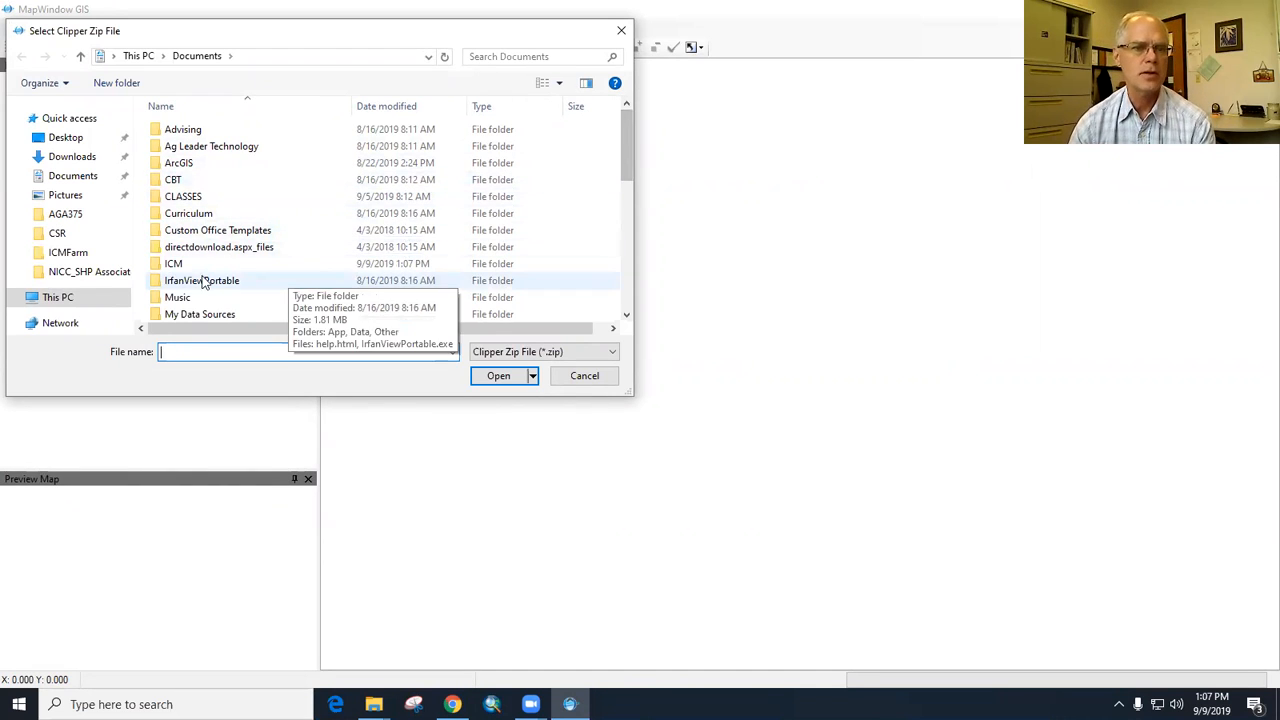
double_click(172, 264)
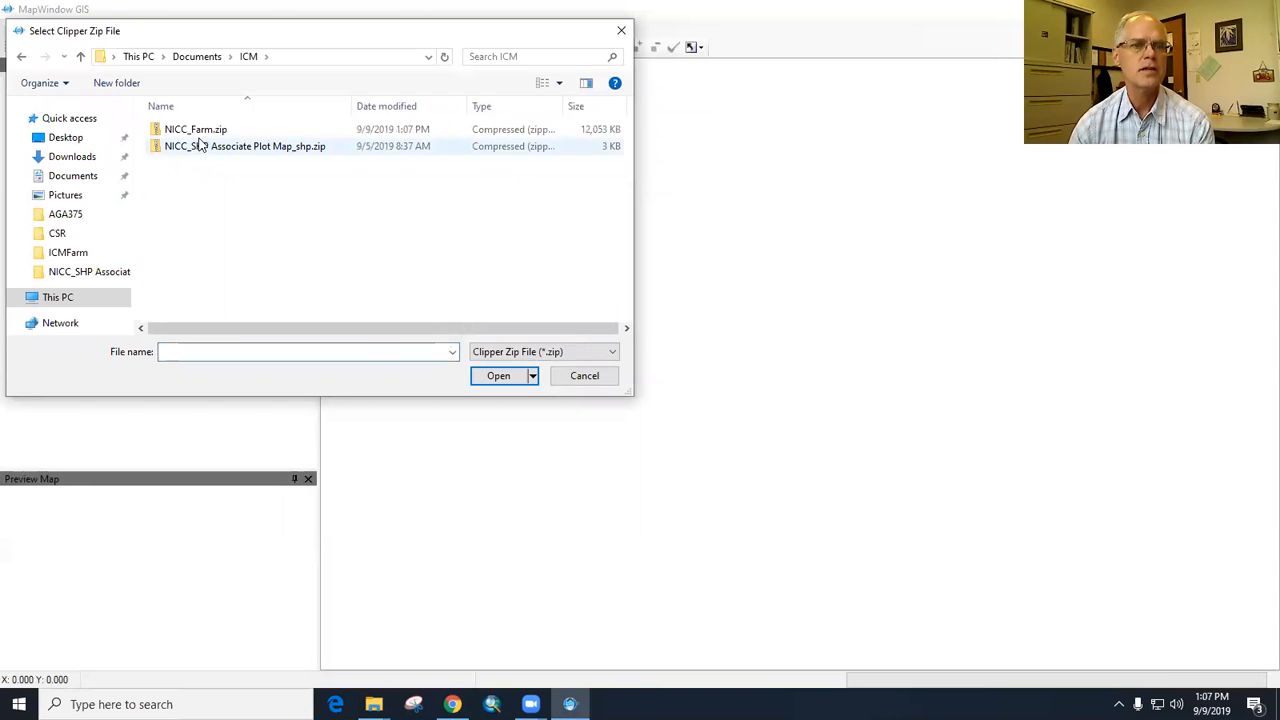
left_click(200, 130)
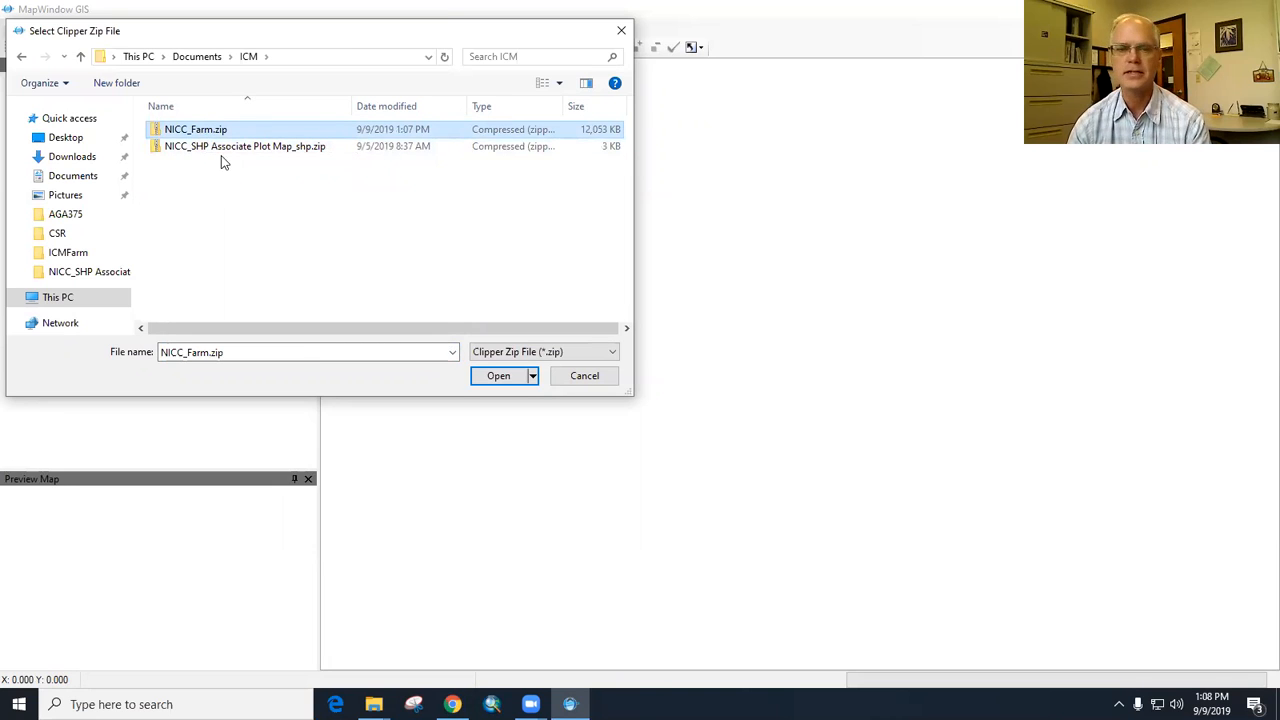
left_click(184, 135)
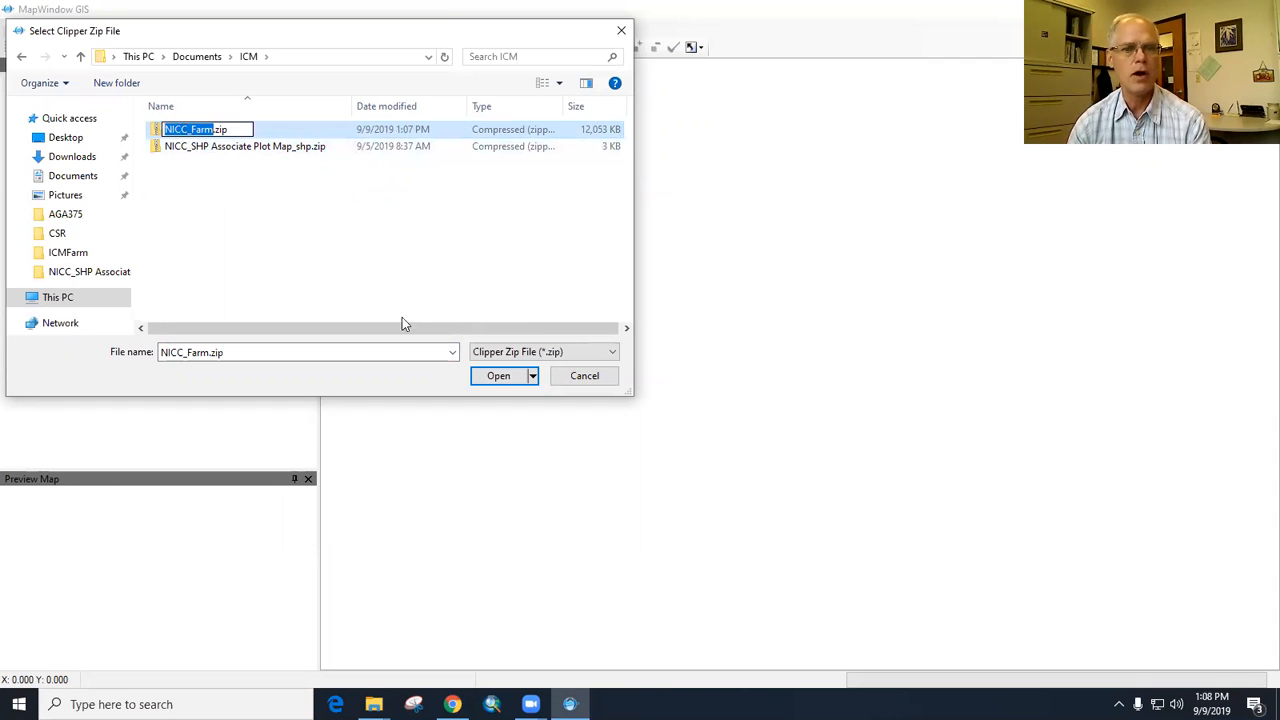
left_click(499, 379)
left_click(499, 379)
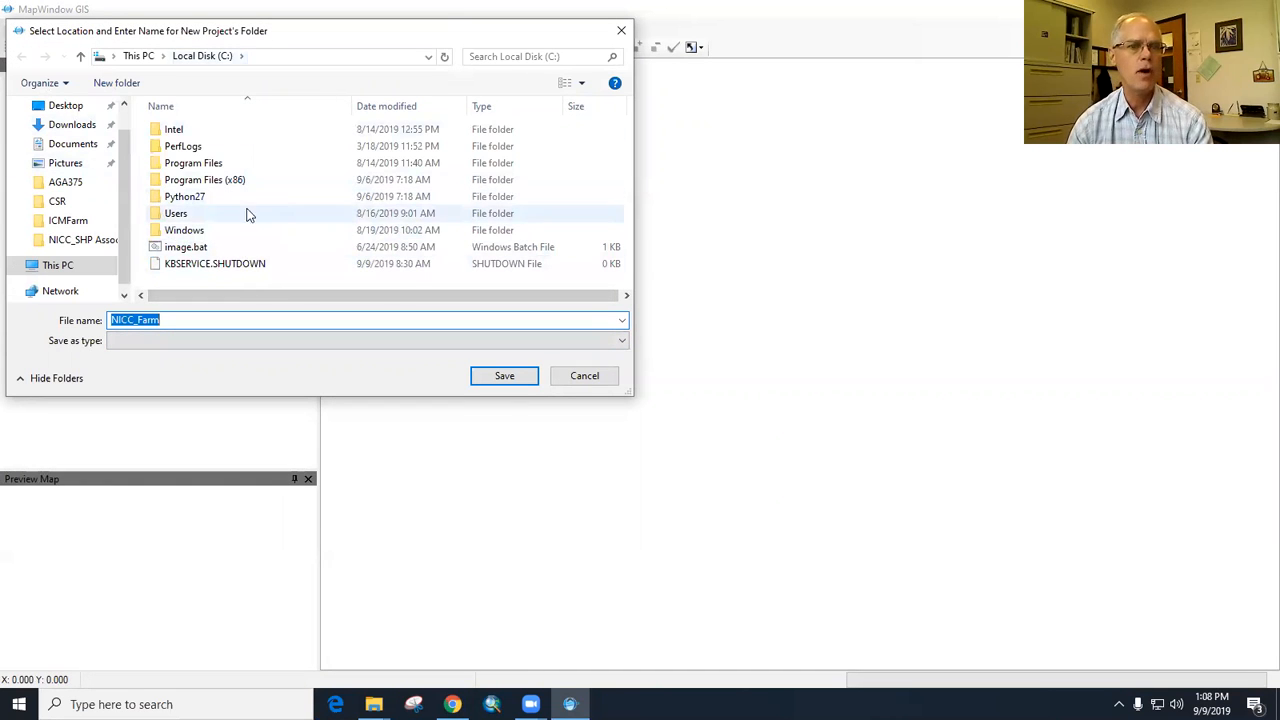
- Save the new project's folder as NICC_Farm inside Documents > ICM and confirm creating the project
left_click(75, 145)
left_click(199, 265)
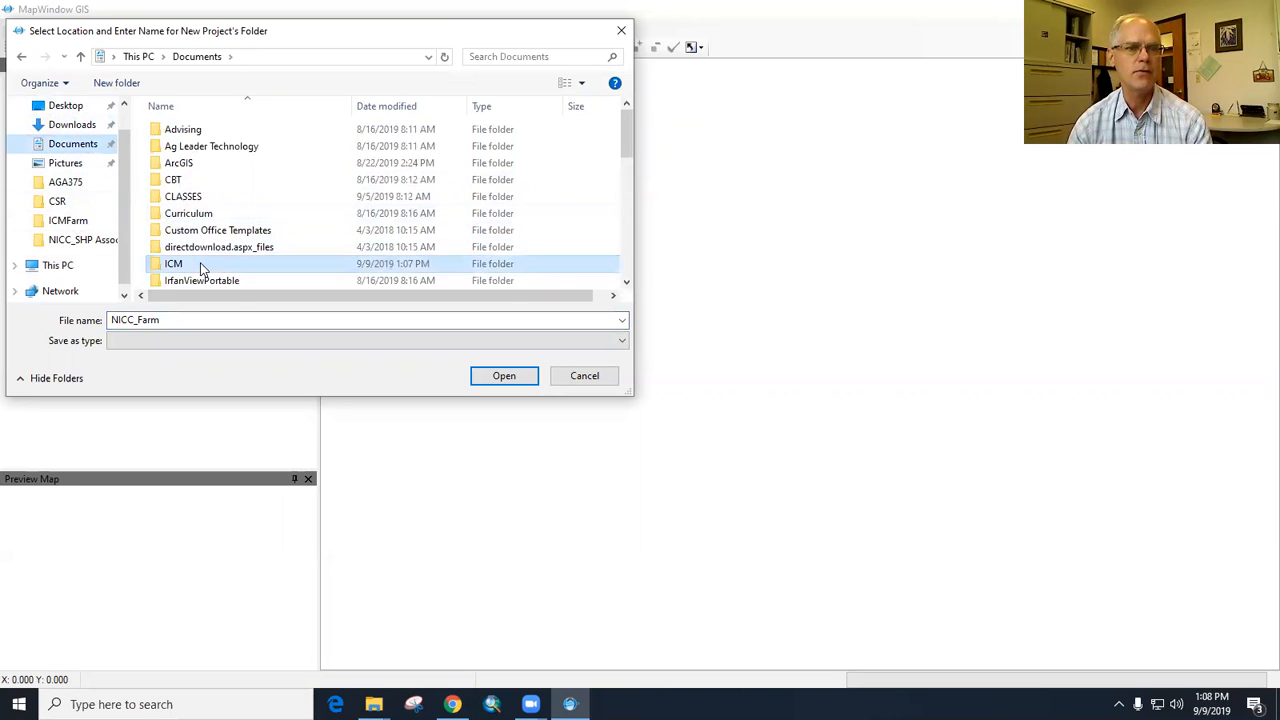
double_click(199, 265)
left_click(510, 377)
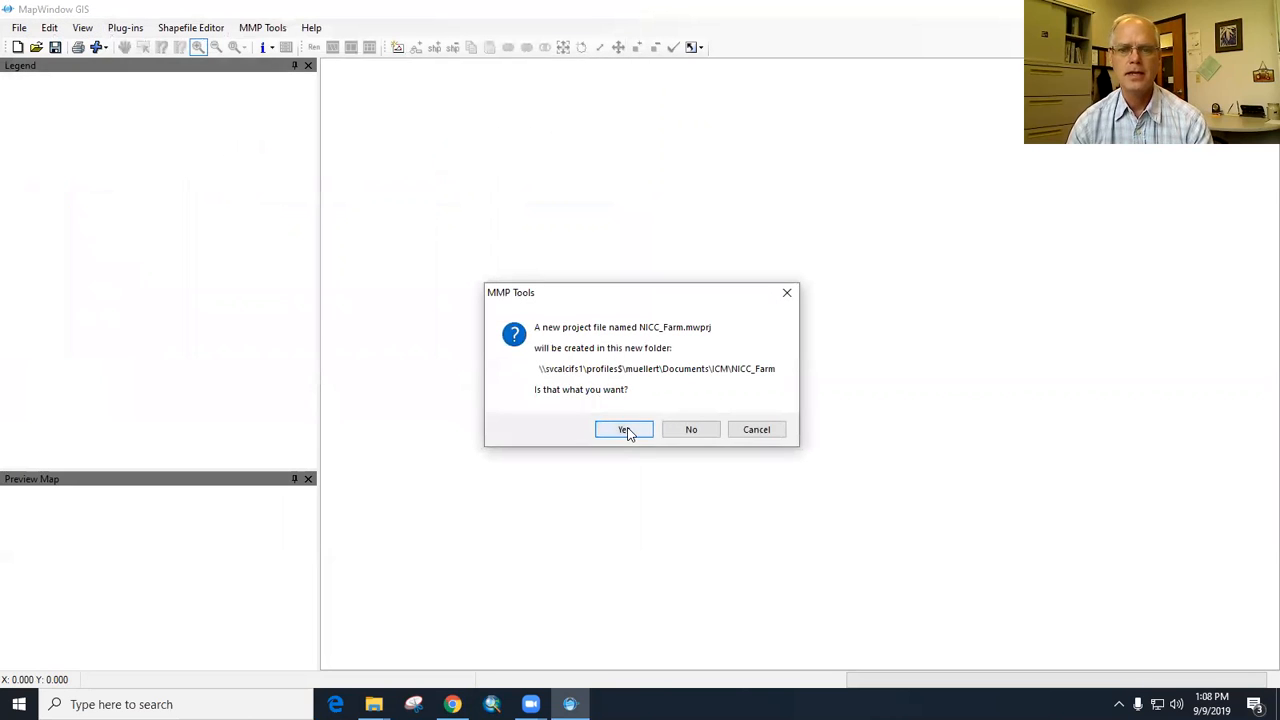
left_click(624, 430)
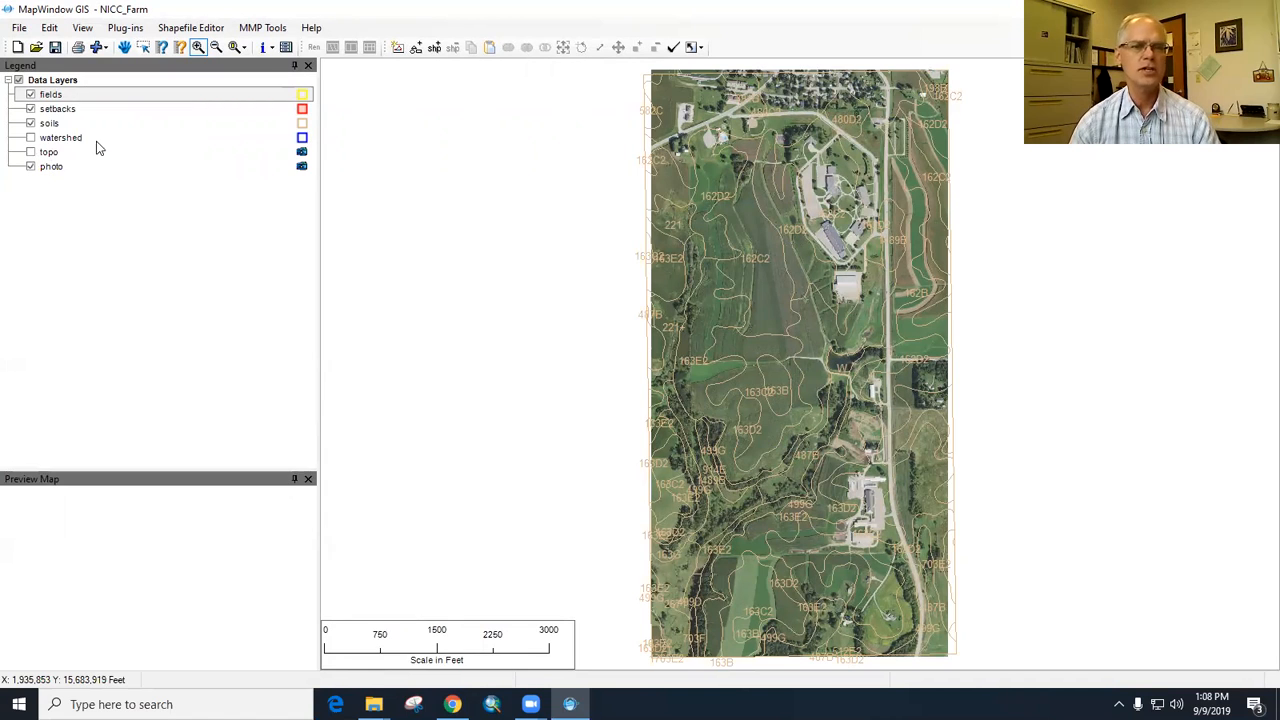
- Hide the setbacks and soils layers
left_click(31, 123)
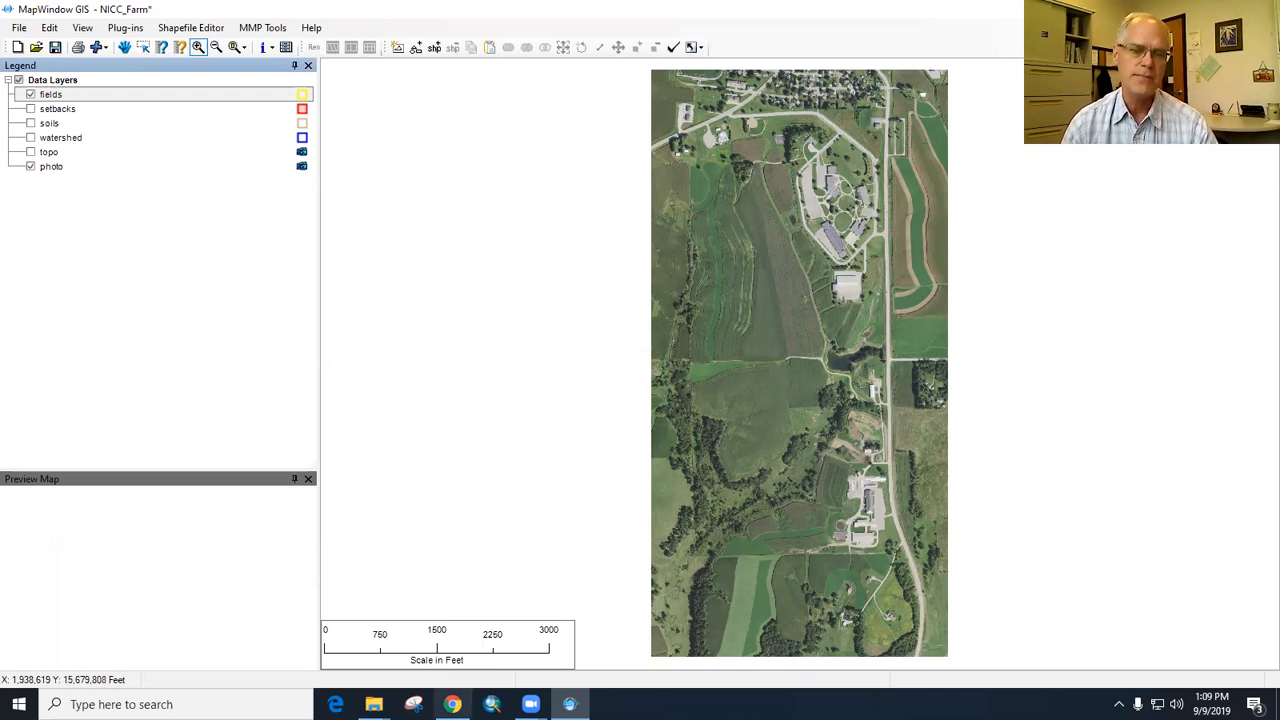
- Switch to the ICM folder in File Explorer, extract NICC_SHP Associate Plot Map_shp.zip there, and return to MapWindow
mouse_move(373, 704)
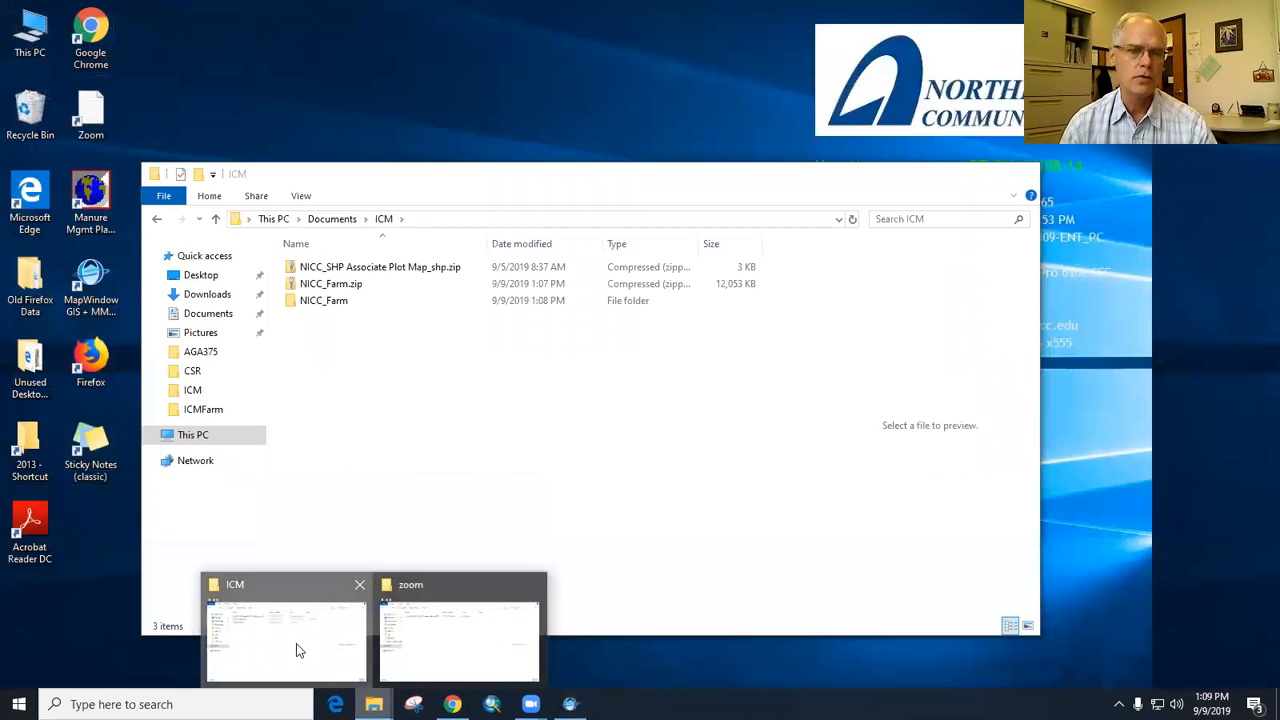
left_click(290, 645)
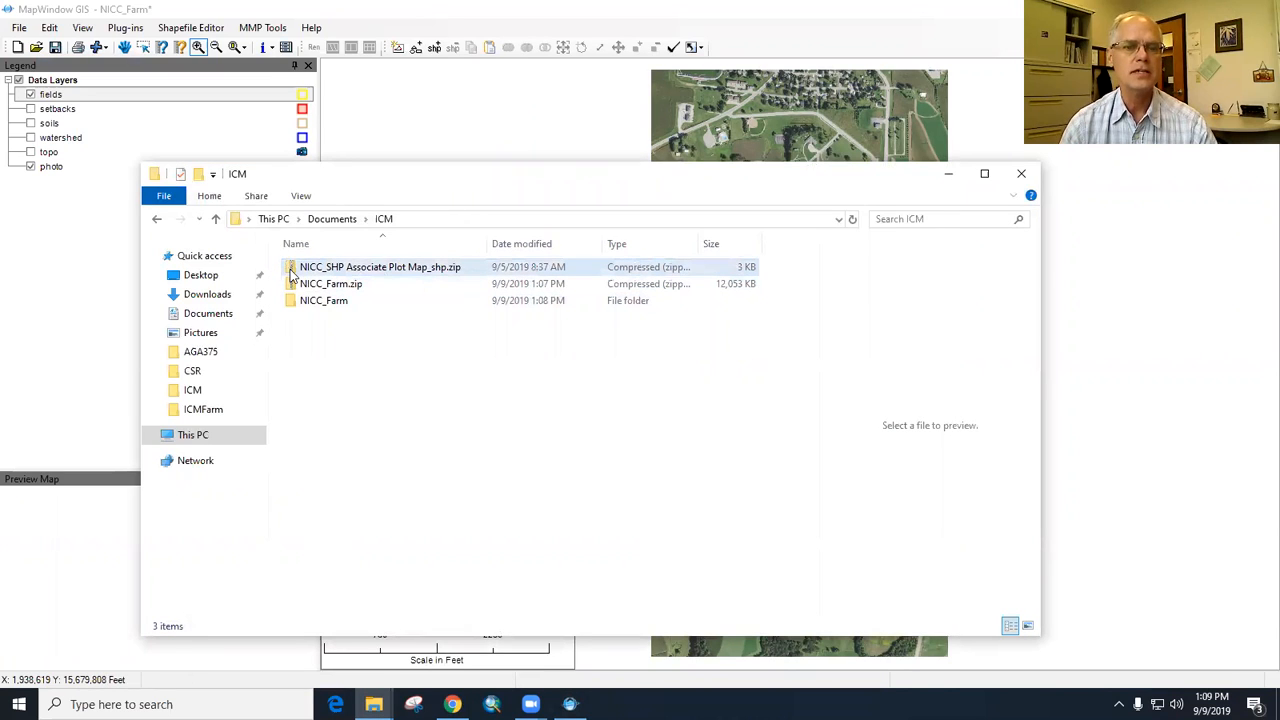
left_click(346, 268)
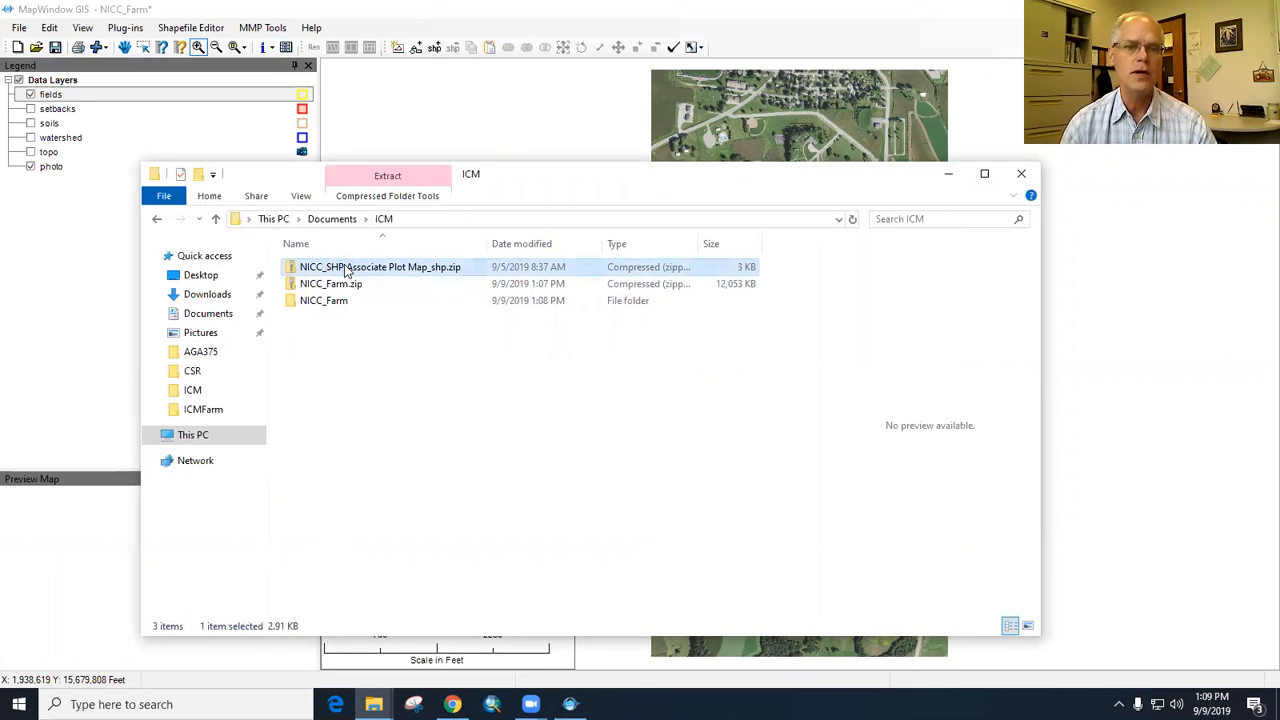
right_click(346, 266)
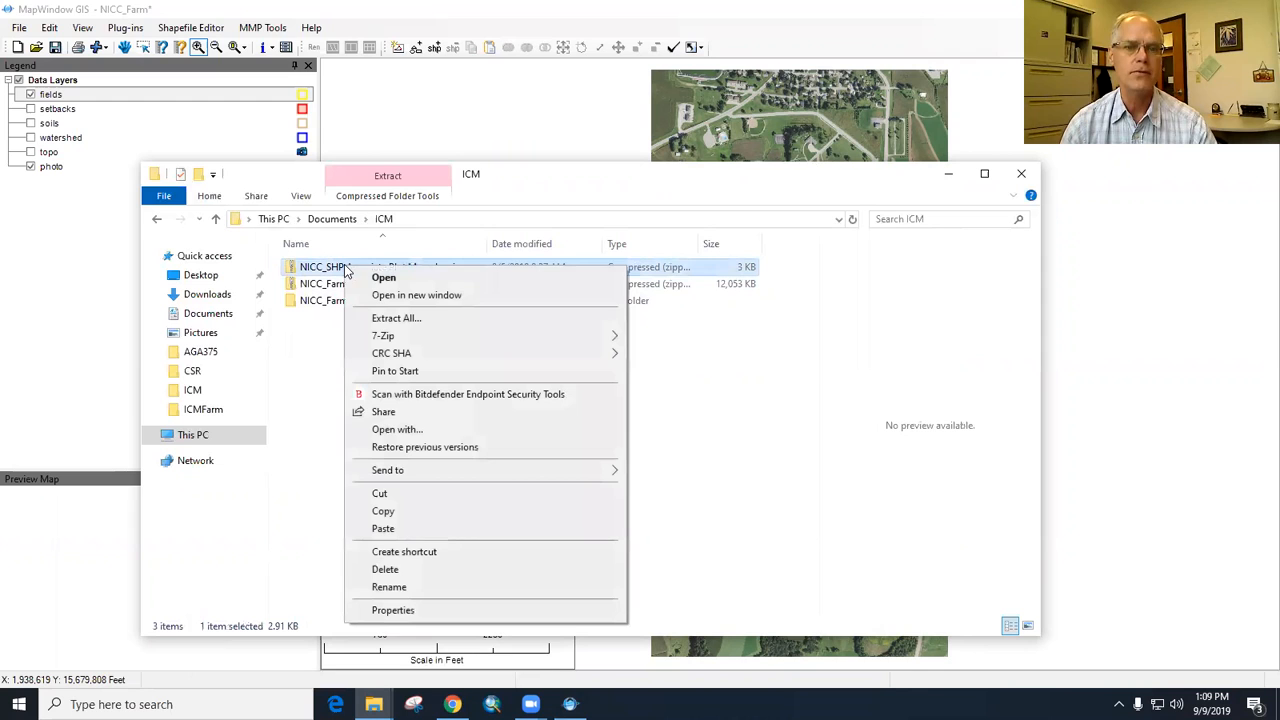
left_click(445, 320)
left_click(785, 506)
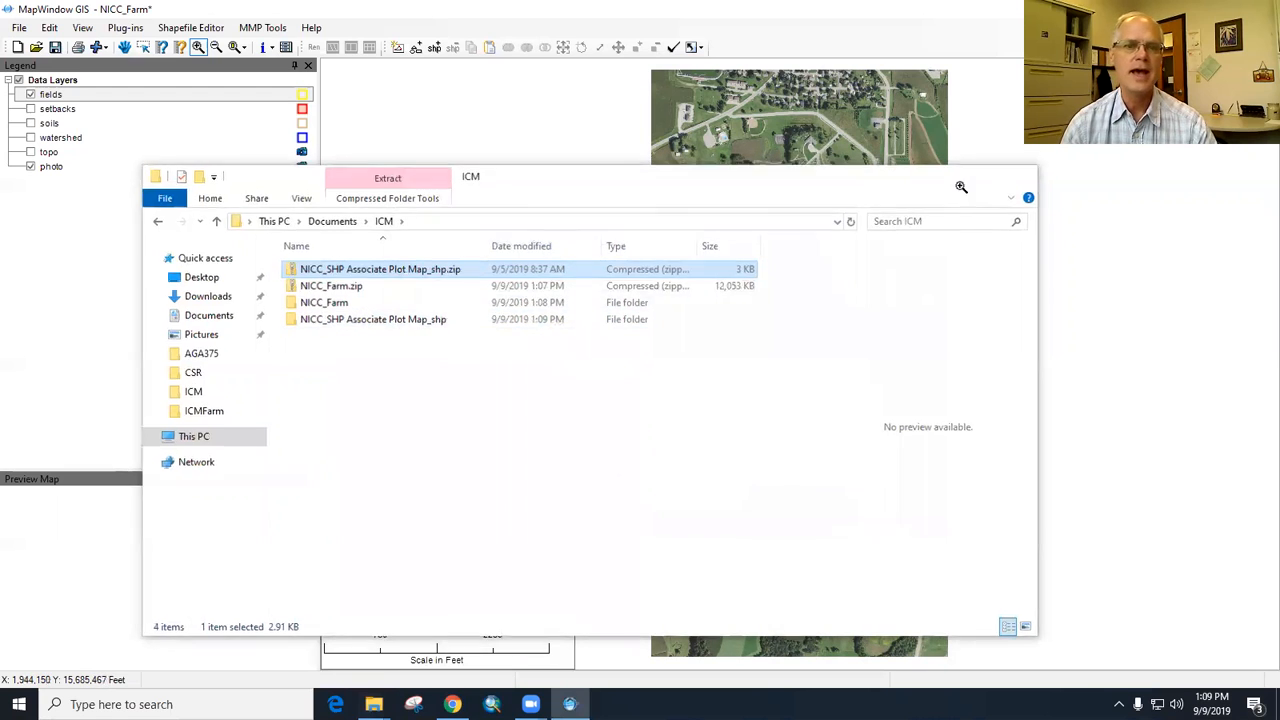
left_click(956, 185)
- Import fields from the shapefile NICC_SHP Associate Plot Map_poly.shp in the extracted plot map folder inside Documents > ICM
left_click(253, 30)
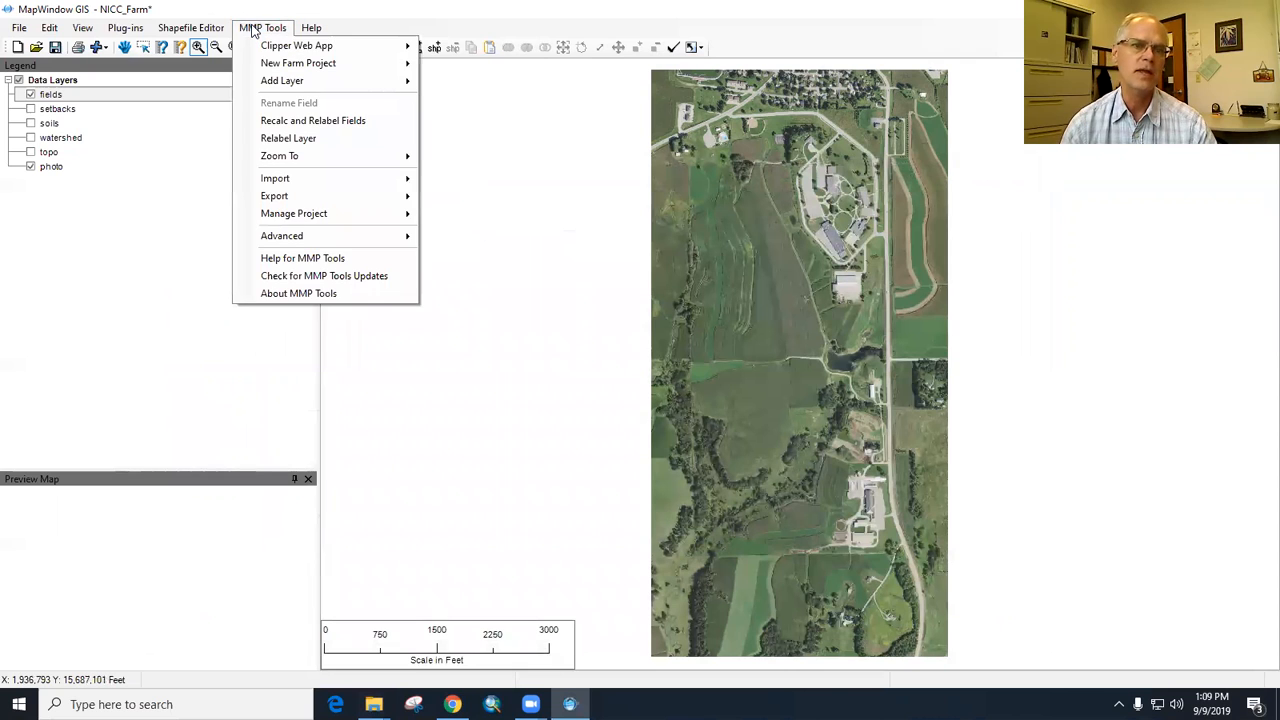
mouse_move(286, 177)
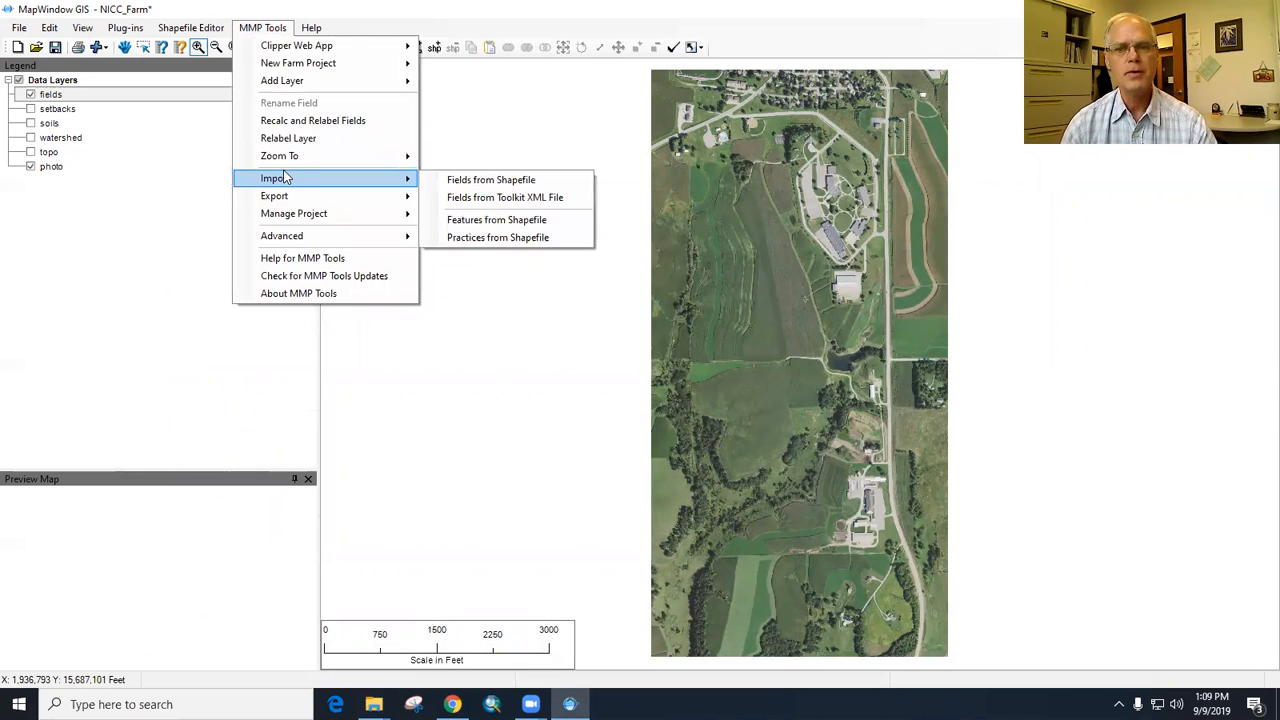
left_click(483, 181)
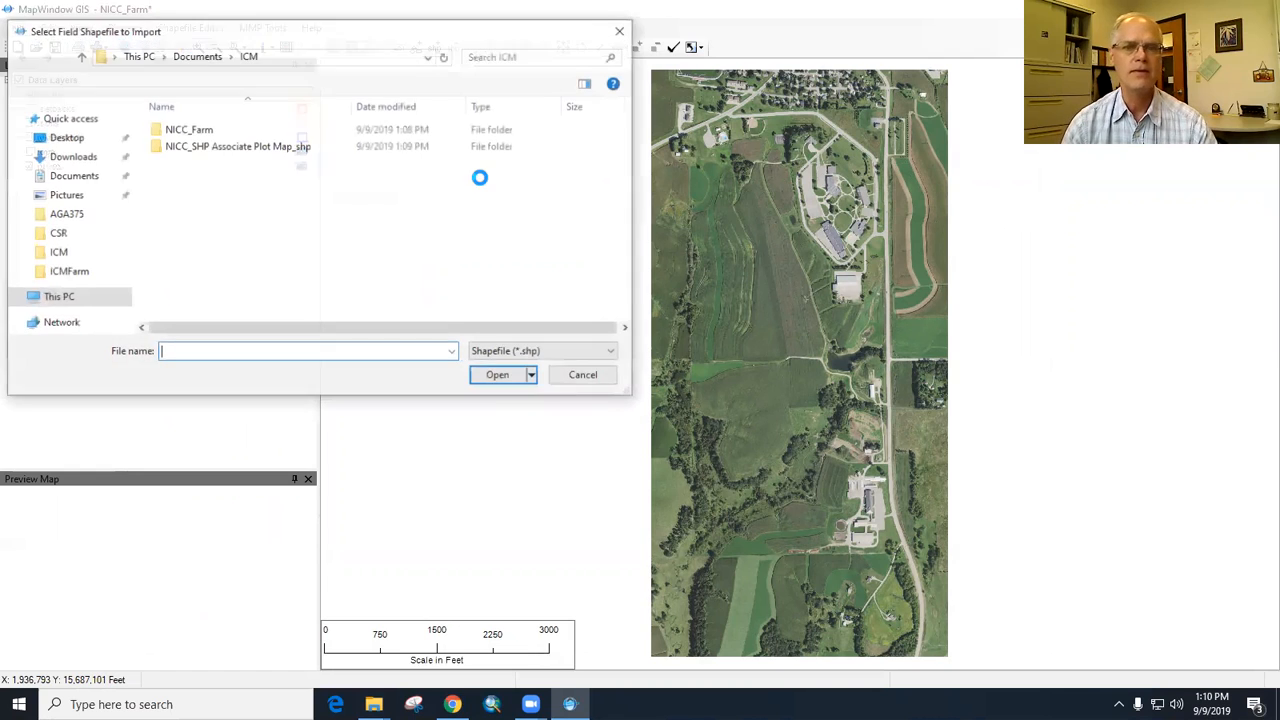
double_click(184, 131)
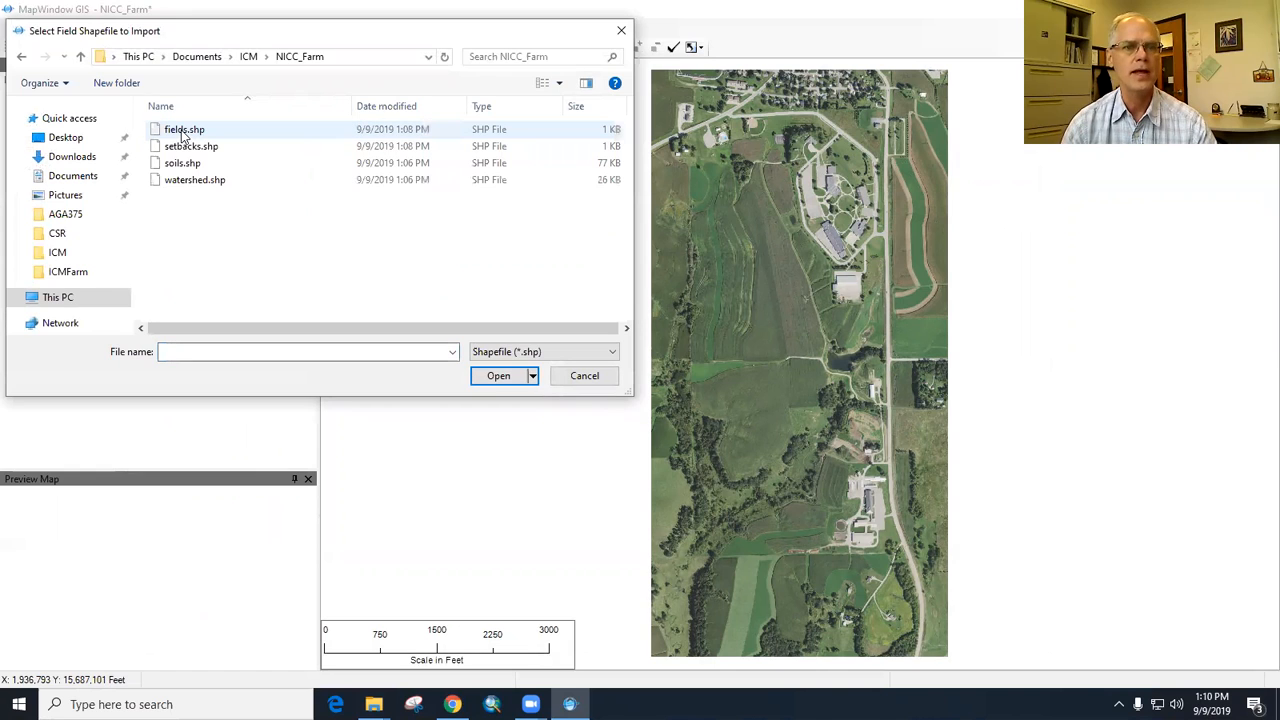
left_click(248, 56)
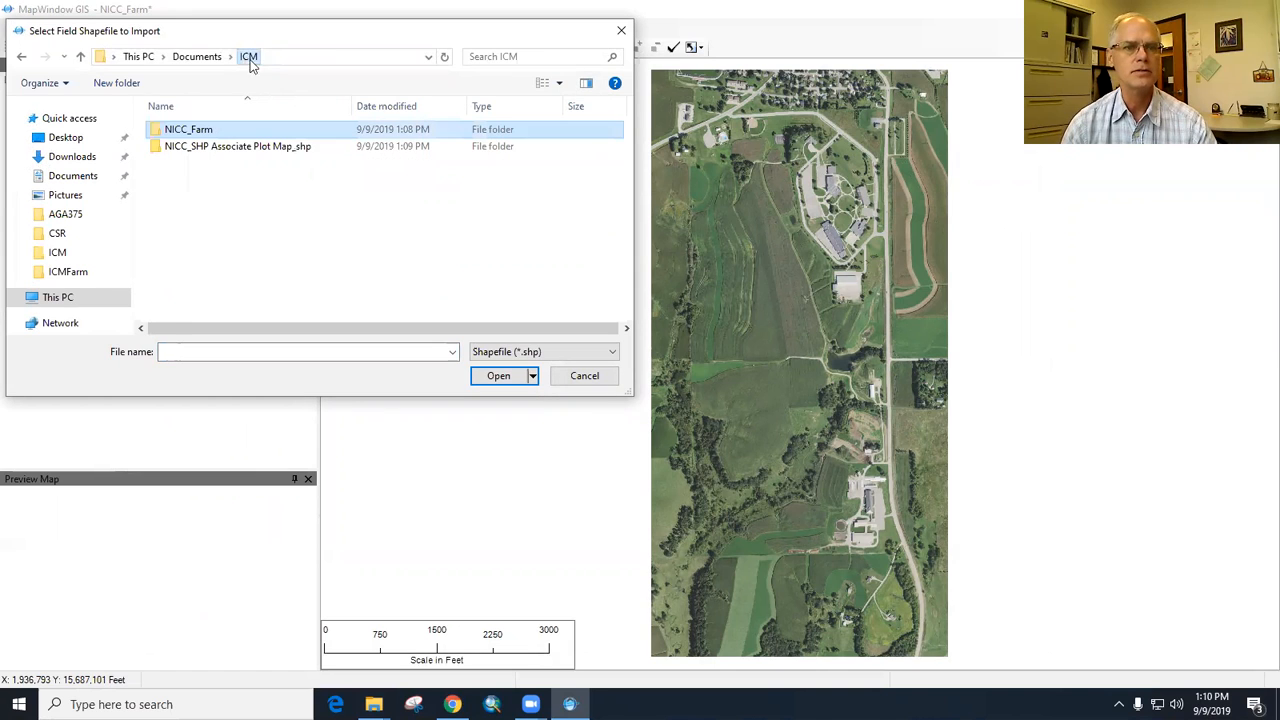
double_click(233, 147)
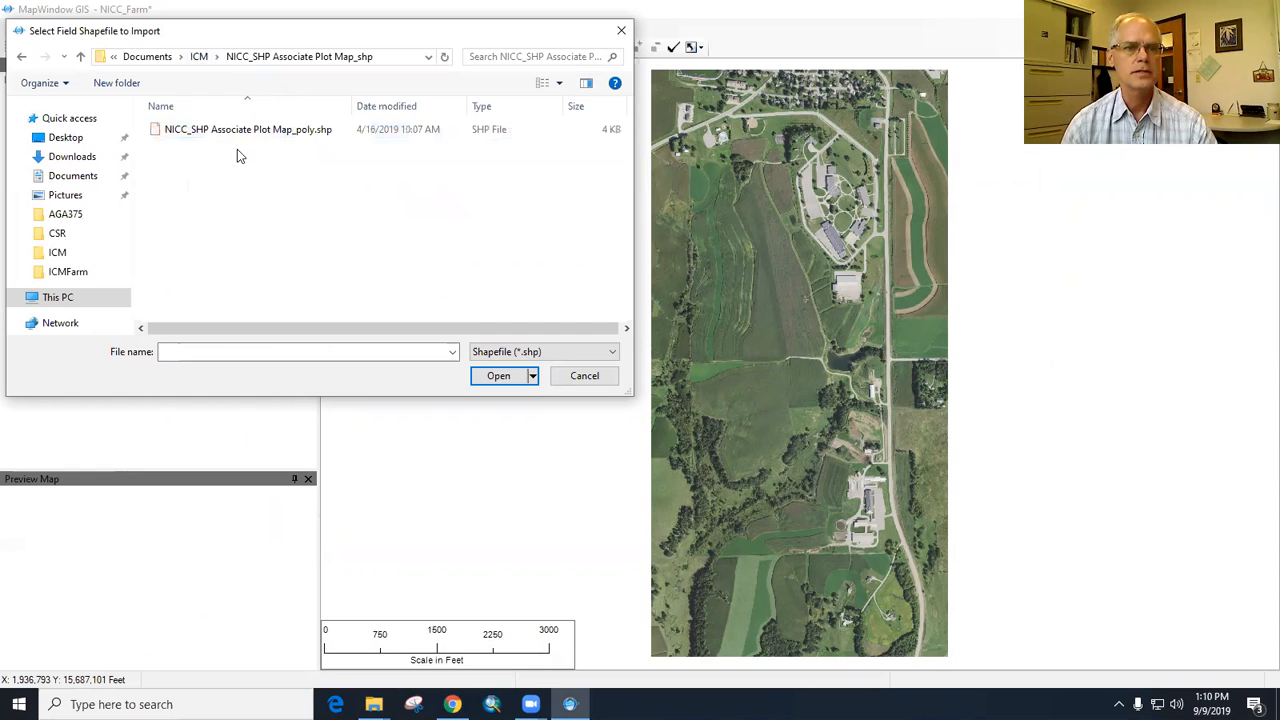
left_click(248, 131)
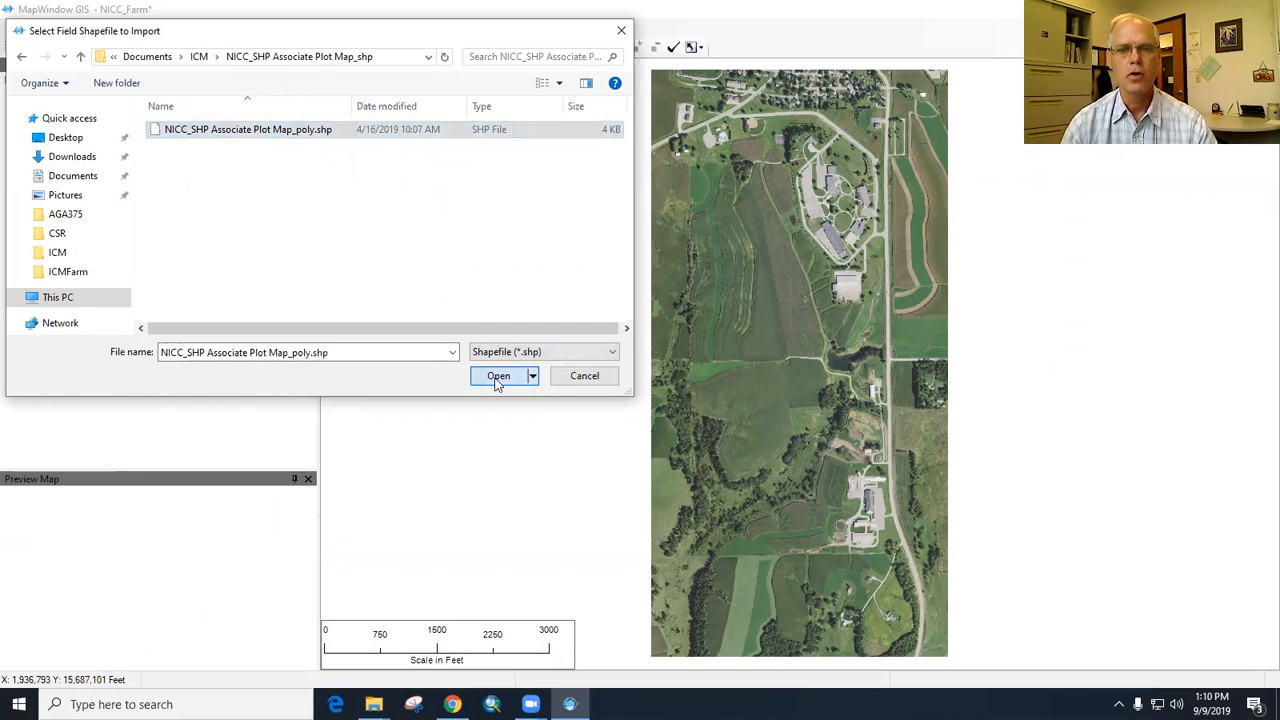
left_click(499, 377)
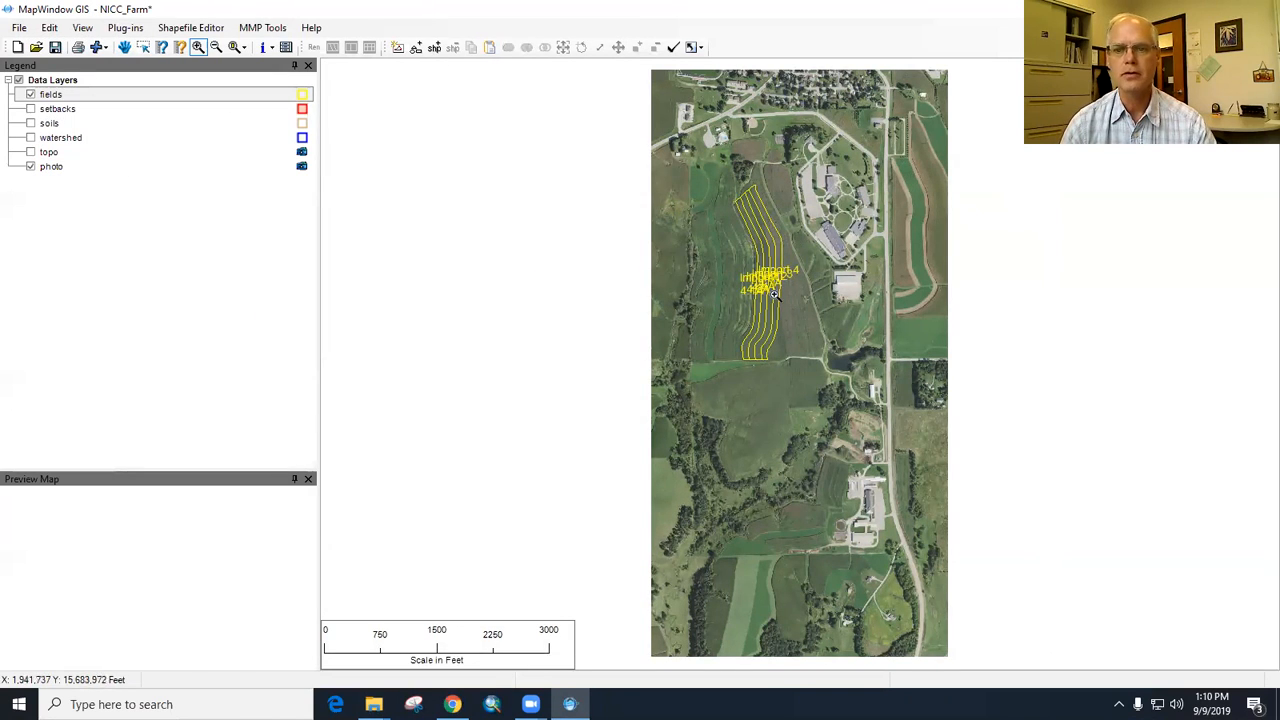
- Try to open the label setup for the fields layer
right_click(66, 100)
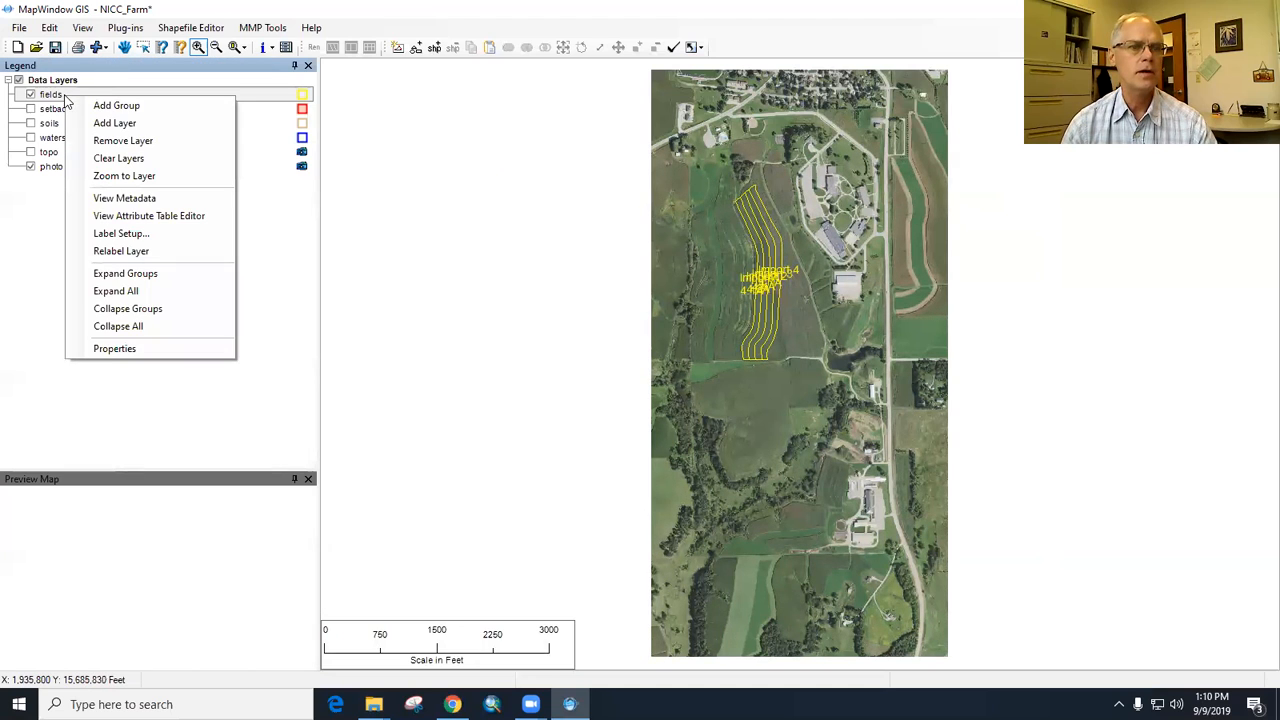
left_click(140, 233)
left_click(748, 404)
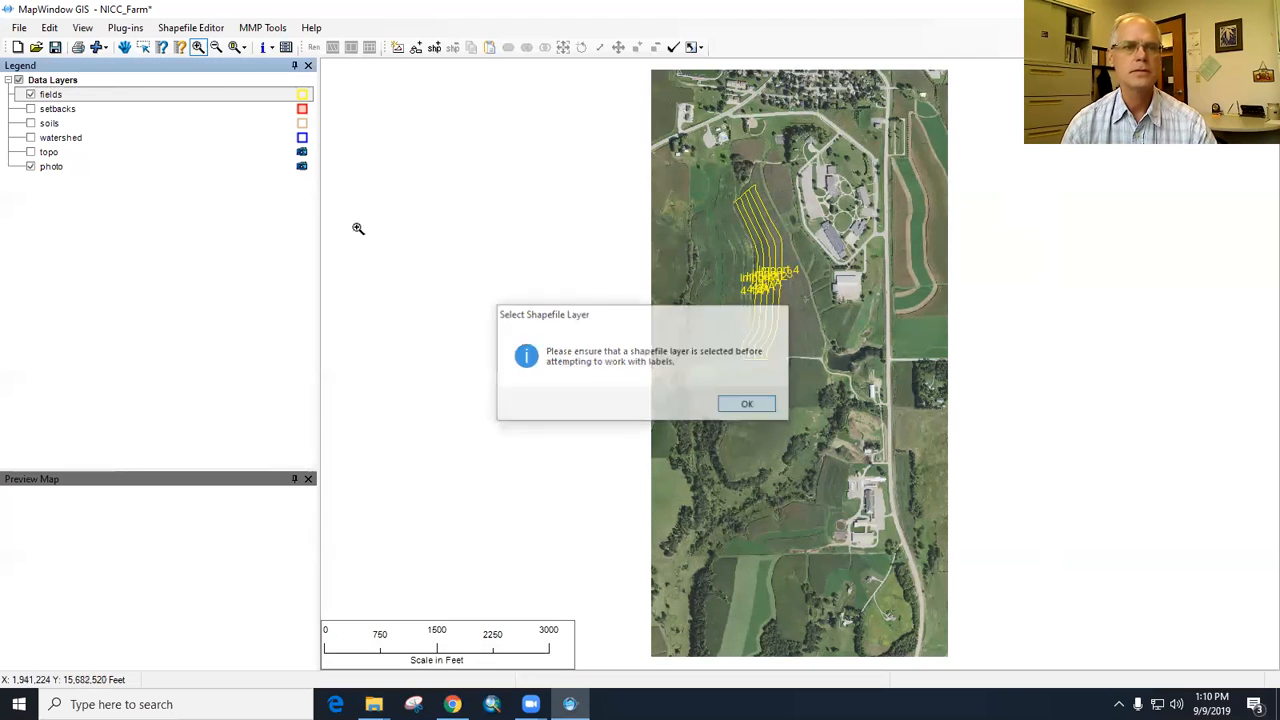
right_click(131, 100)
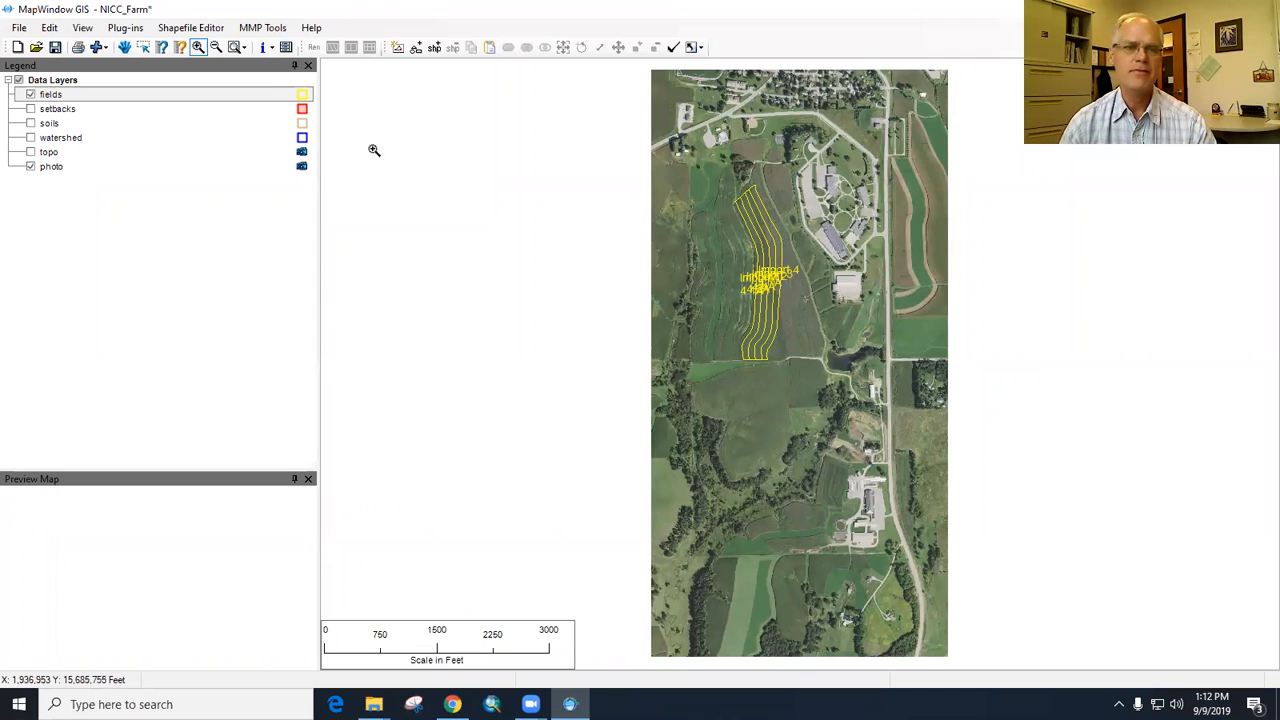
- Set Labels Visible to False in the fields layer's properties and close the Legend Editor
right_click(85, 97)
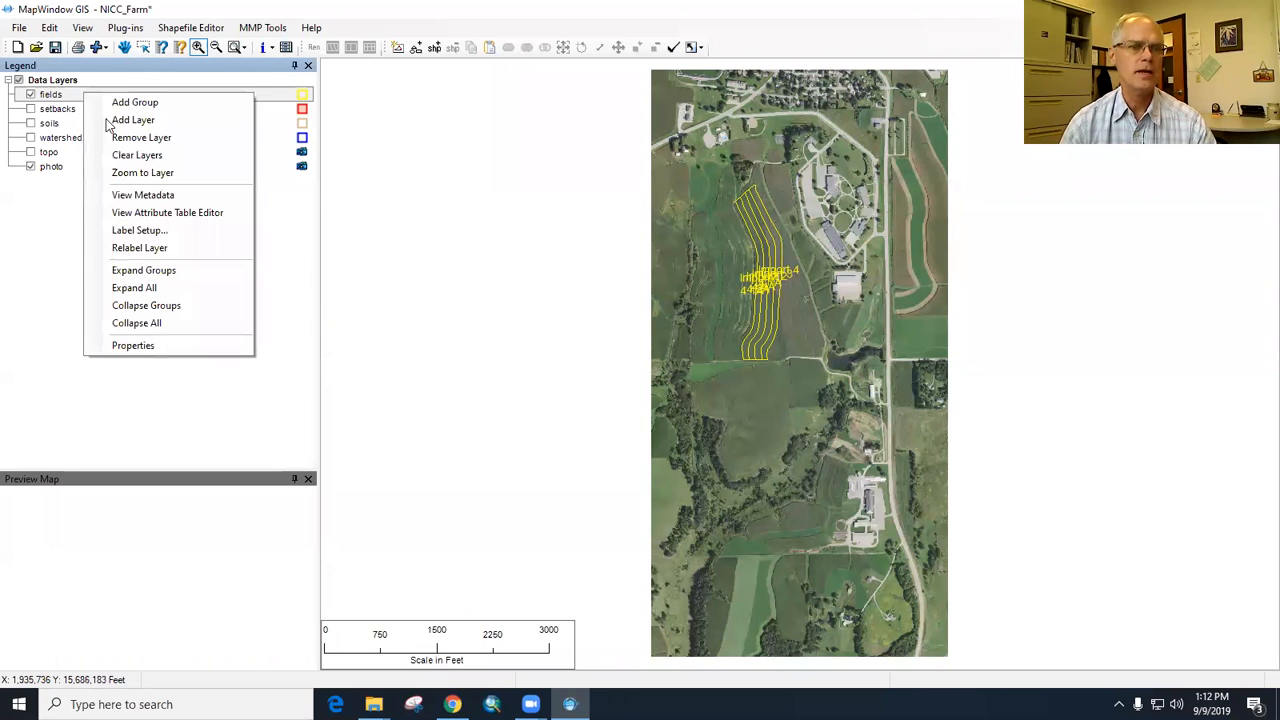
left_click(172, 346)
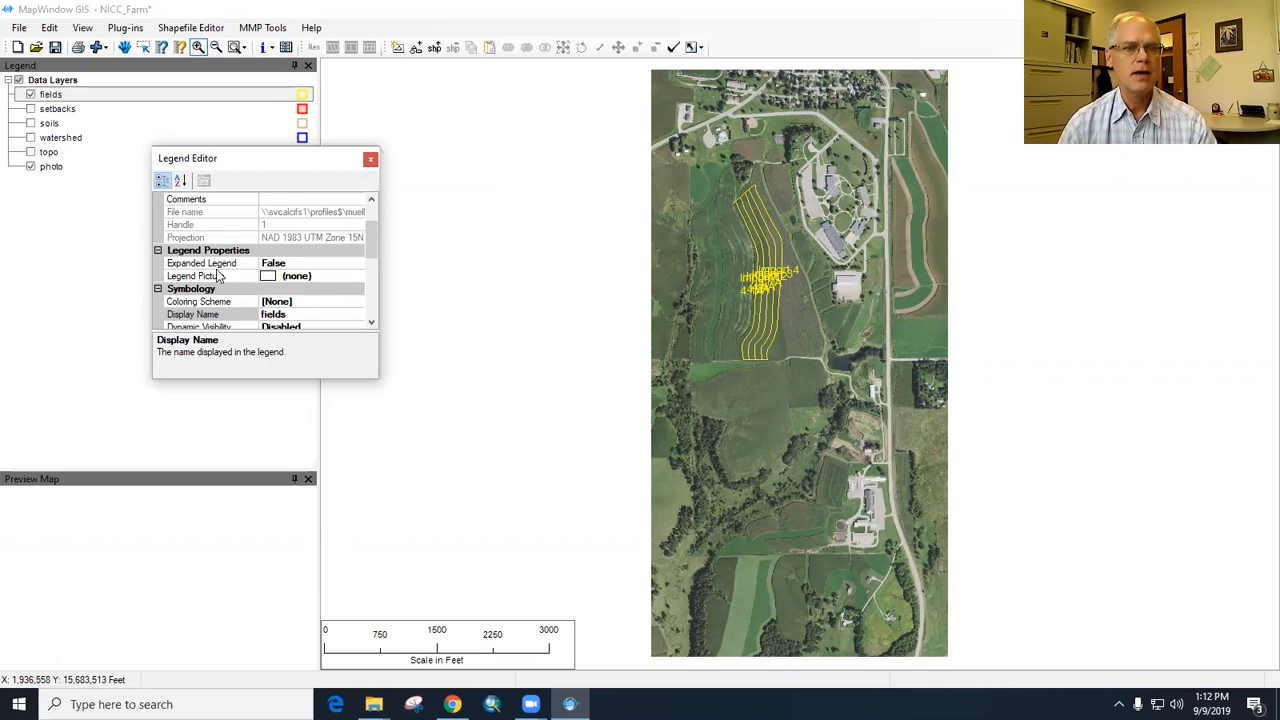
left_click(371, 323)
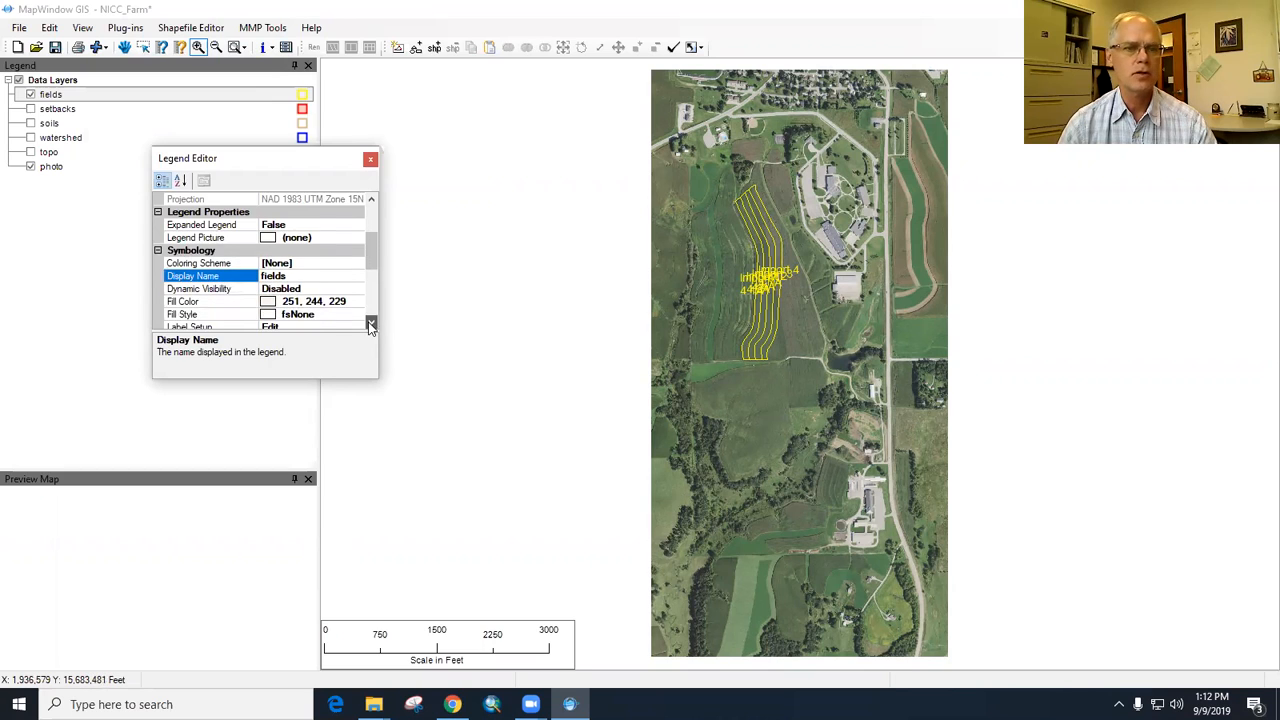
left_click(371, 325)
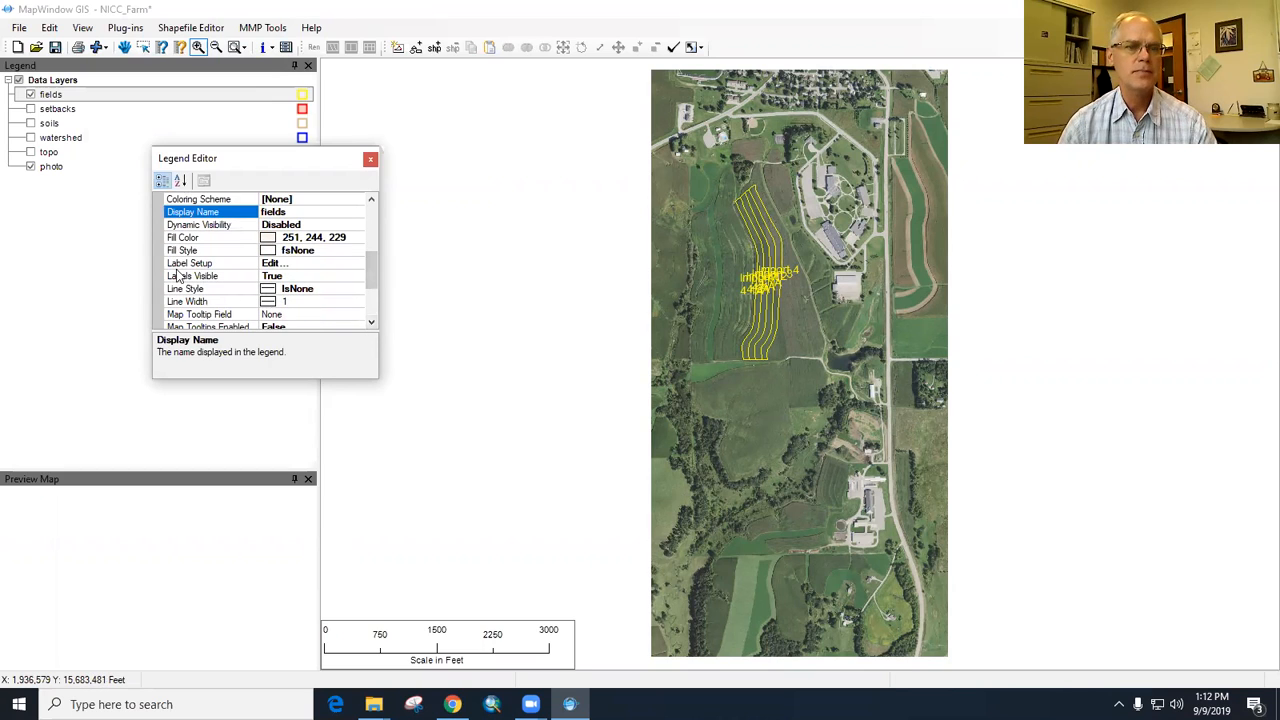
left_click(282, 279)
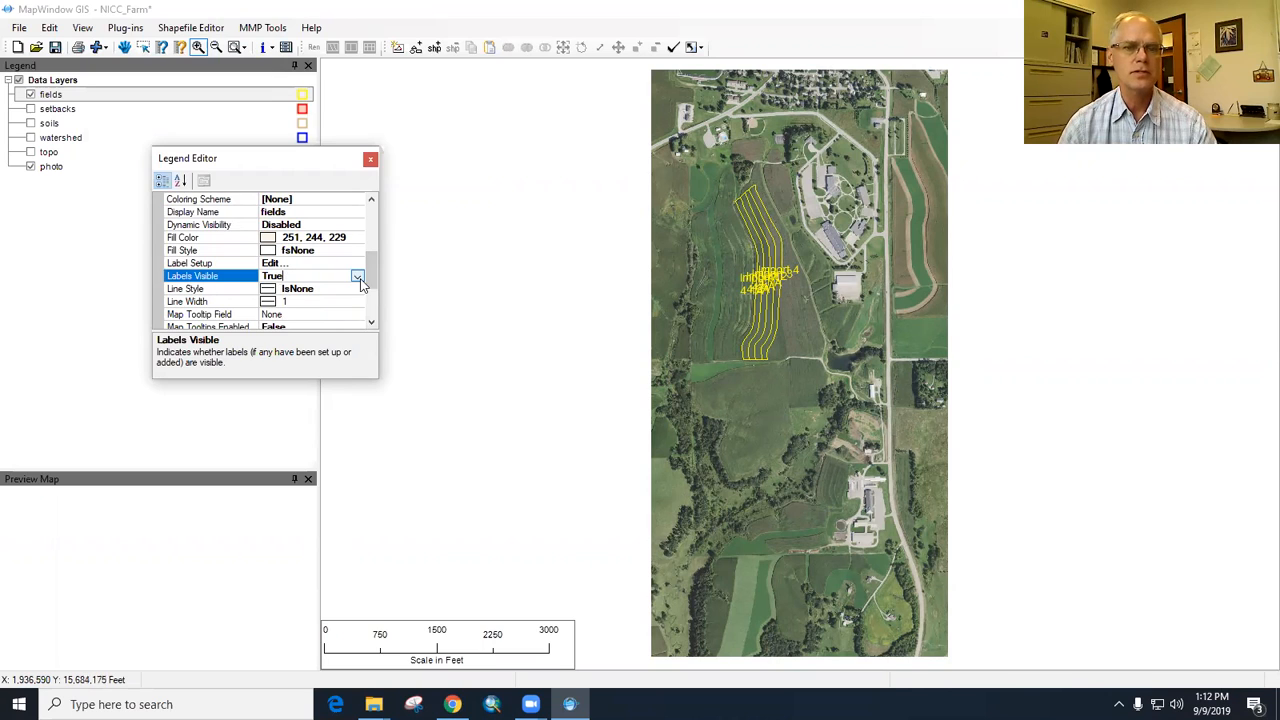
left_click(358, 277)
left_click(317, 299)
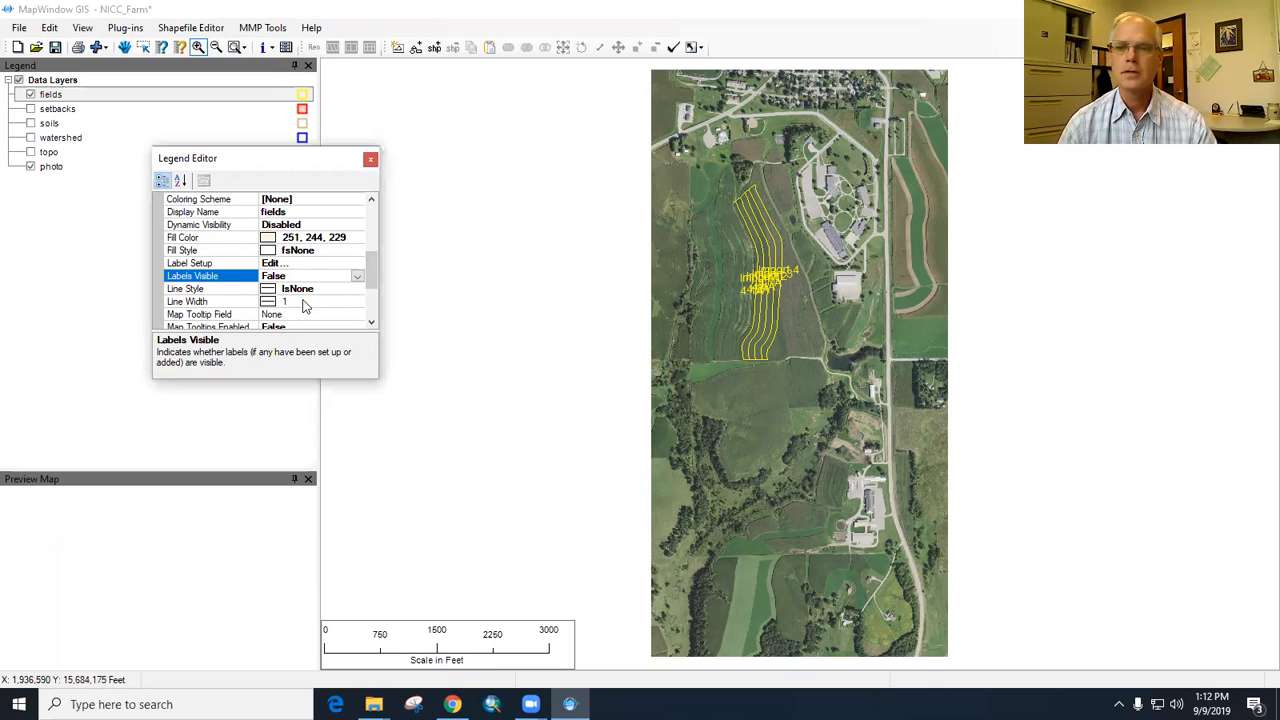
left_click(370, 159)
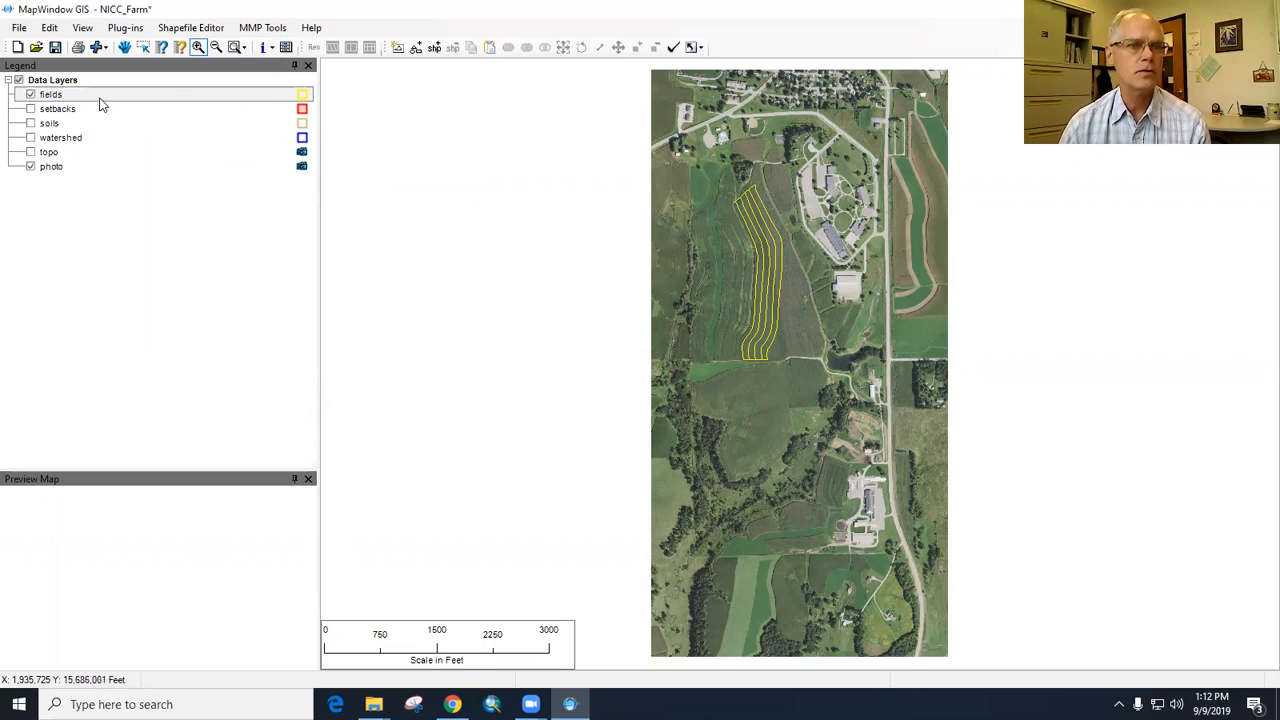
- Draw a field polygon of about 3.4 acres in the fields layer around the cropland north of the imported plots and the curving driveway
left_click(68, 96)
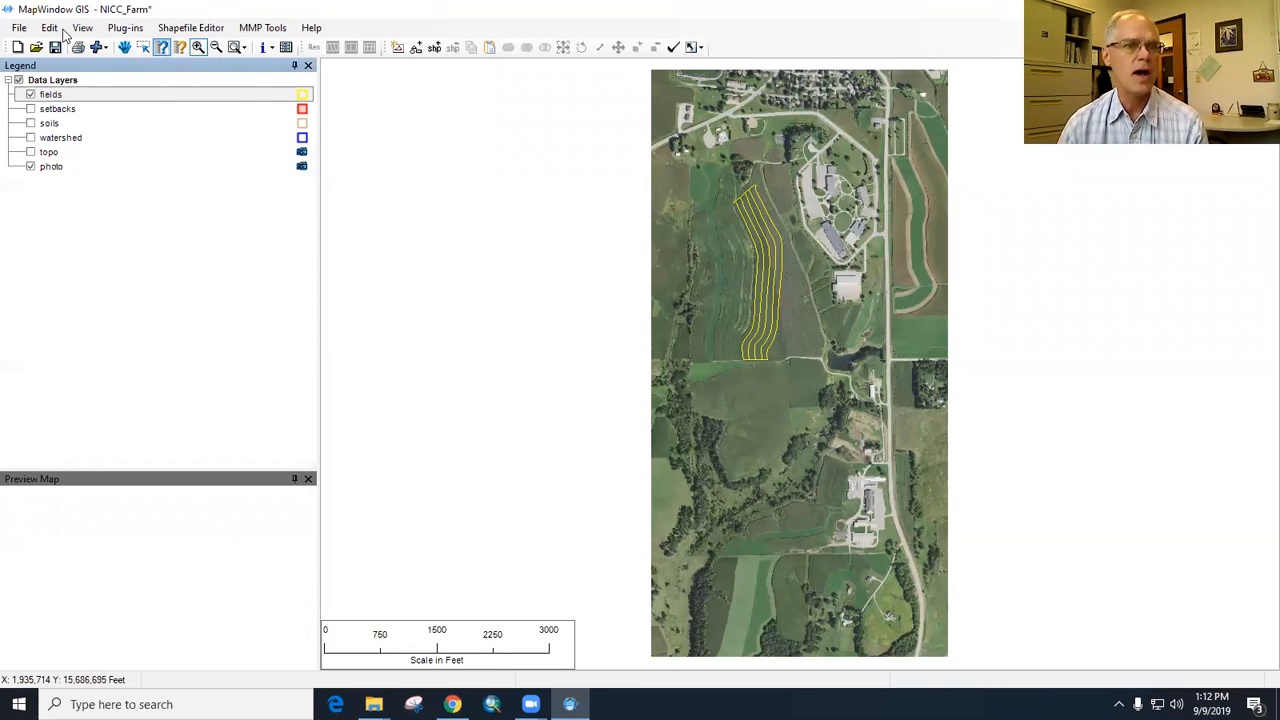
left_click(198, 47)
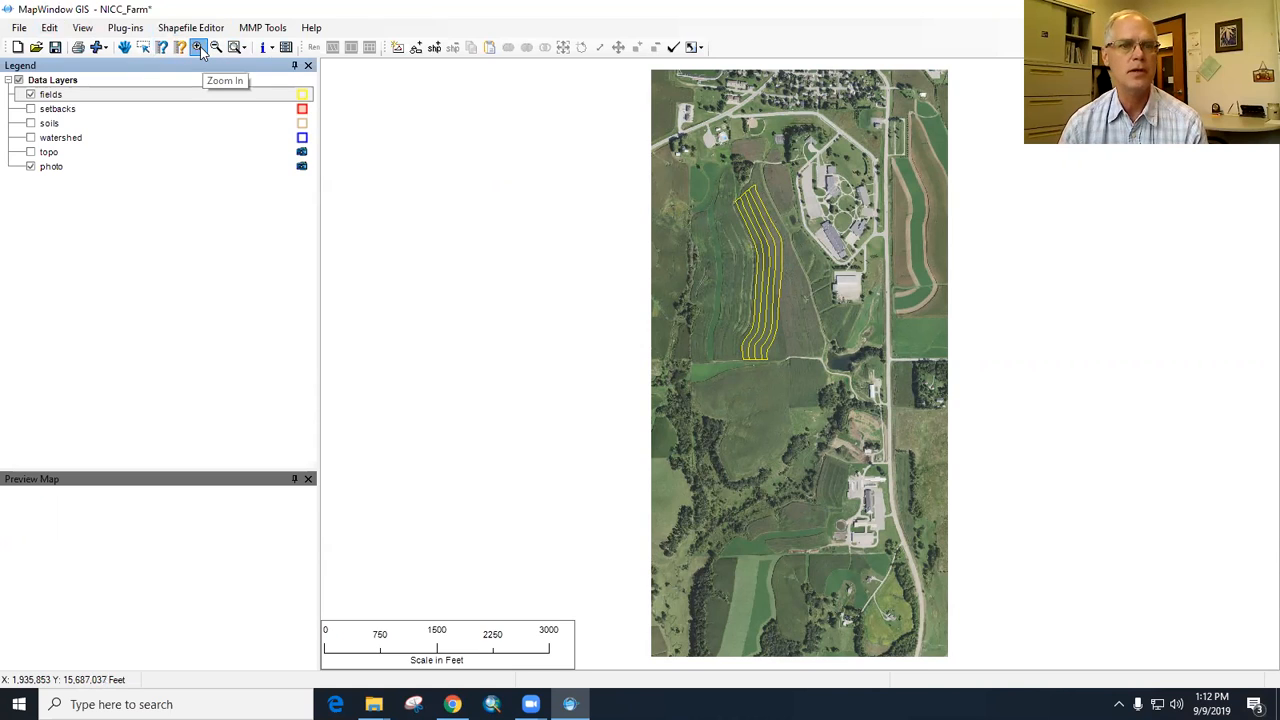
left_click(801, 212)
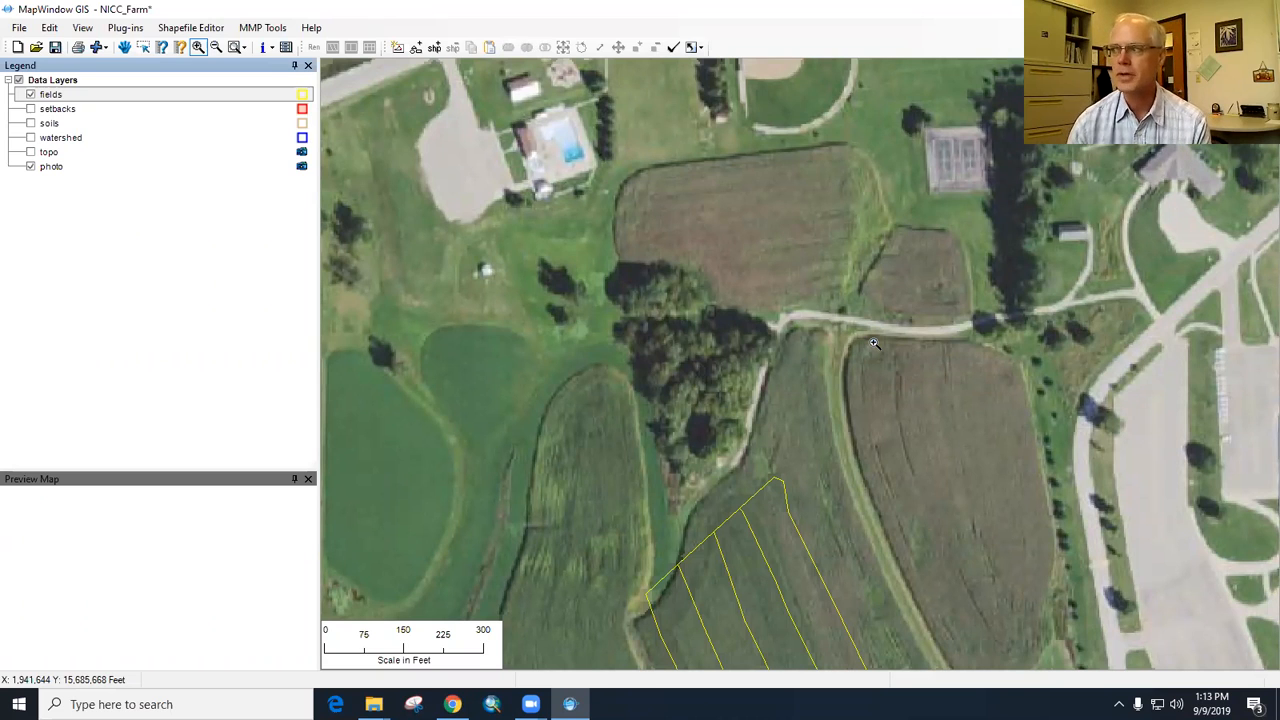
left_click(435, 48)
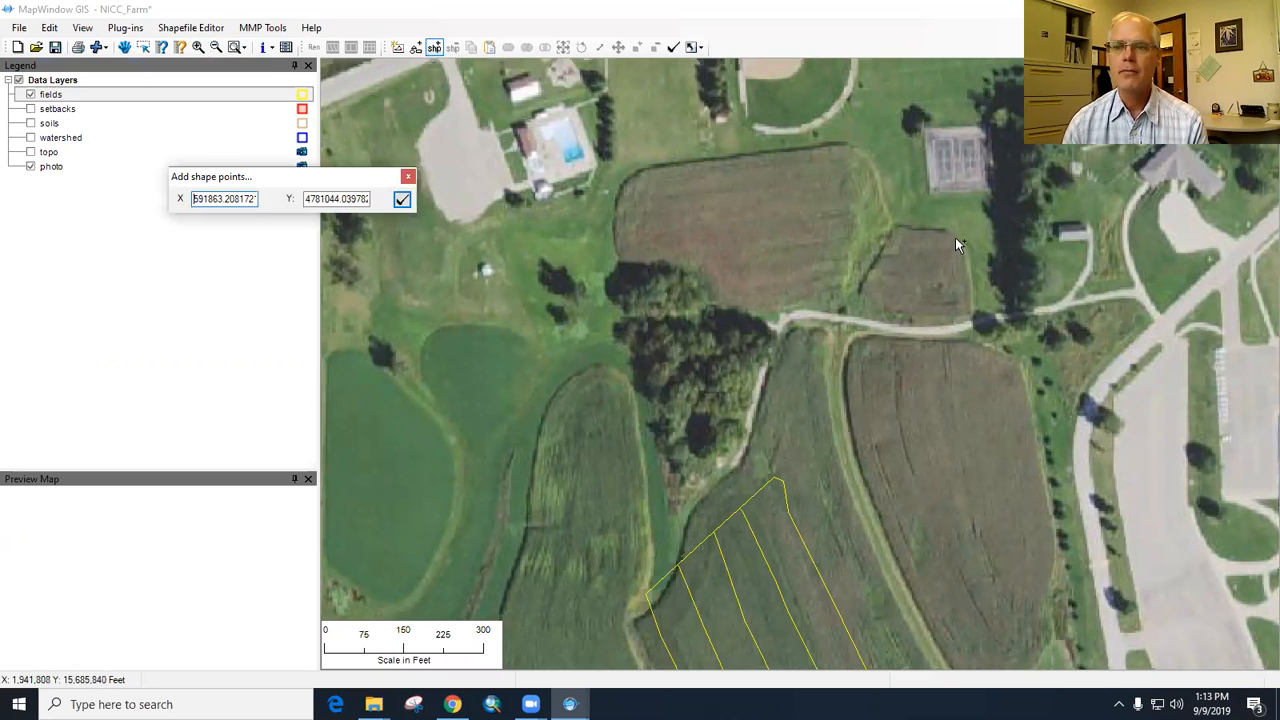
left_click(894, 223)
left_click(883, 199)
left_click(872, 162)
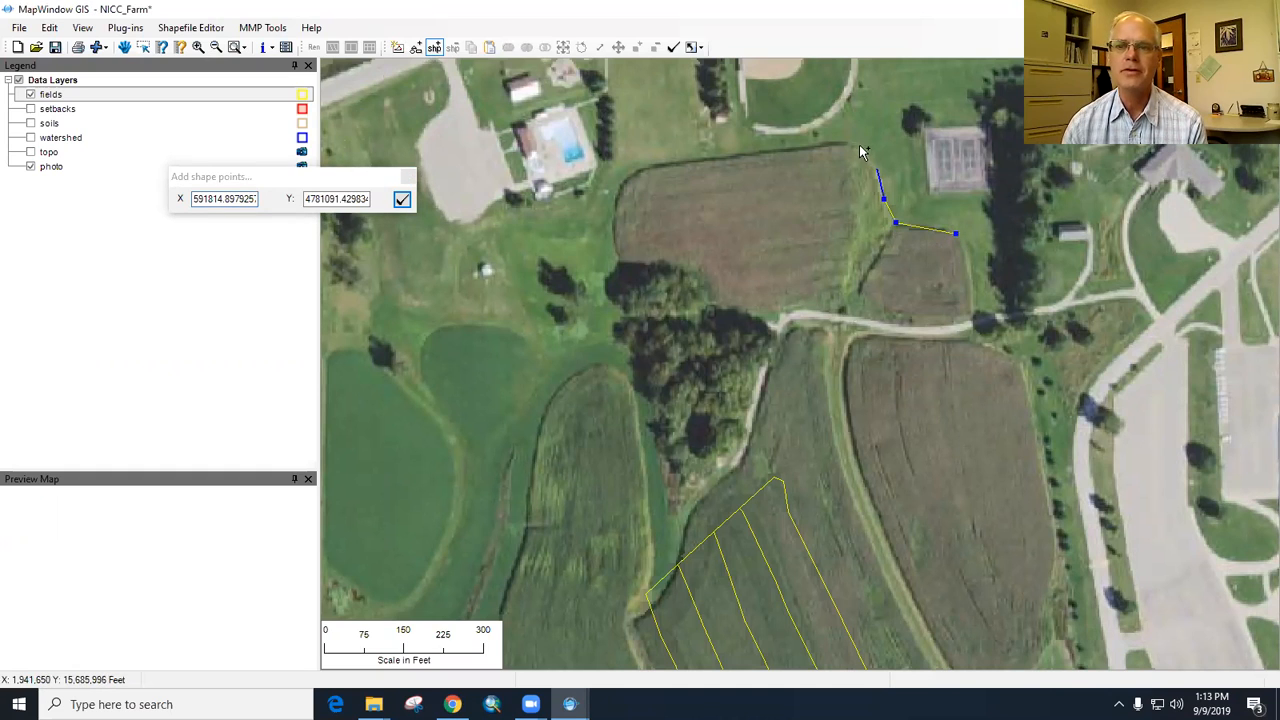
left_click(853, 145)
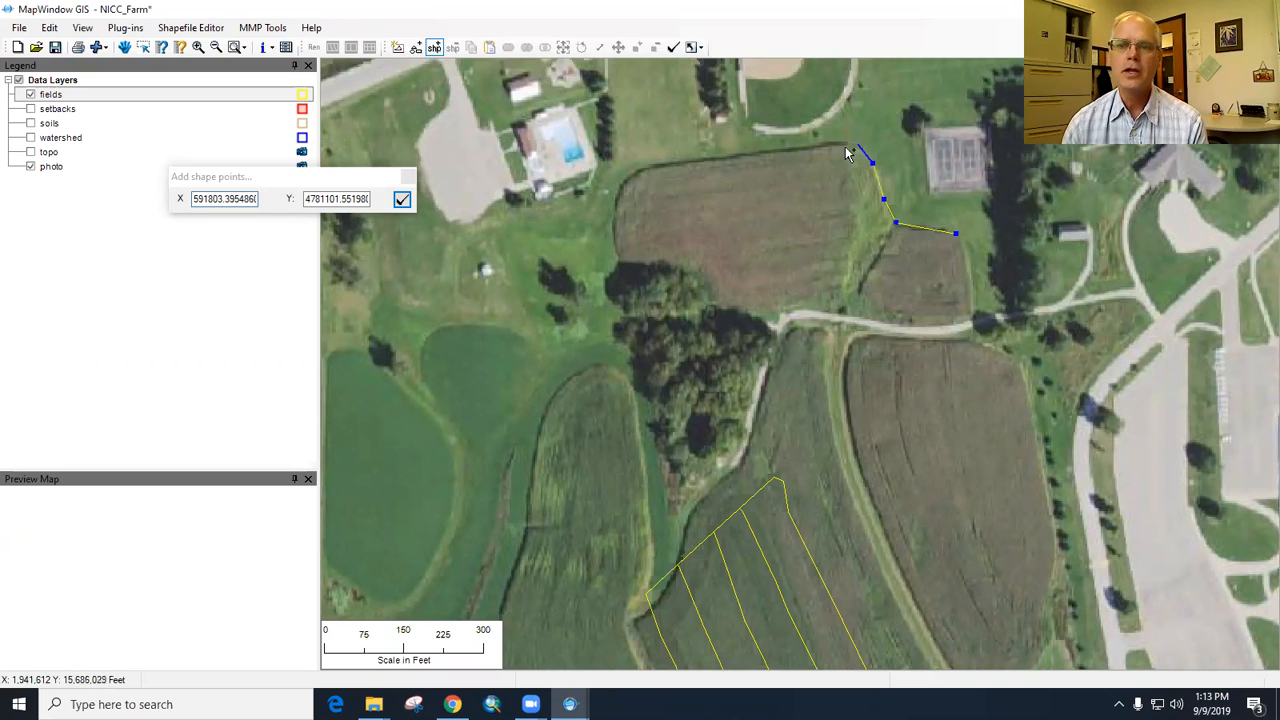
left_click(646, 167)
left_click(621, 186)
left_click(615, 209)
left_click(615, 253)
left_click(678, 261)
left_click(698, 265)
left_click(710, 294)
left_click(735, 306)
left_click(757, 307)
left_click(829, 297)
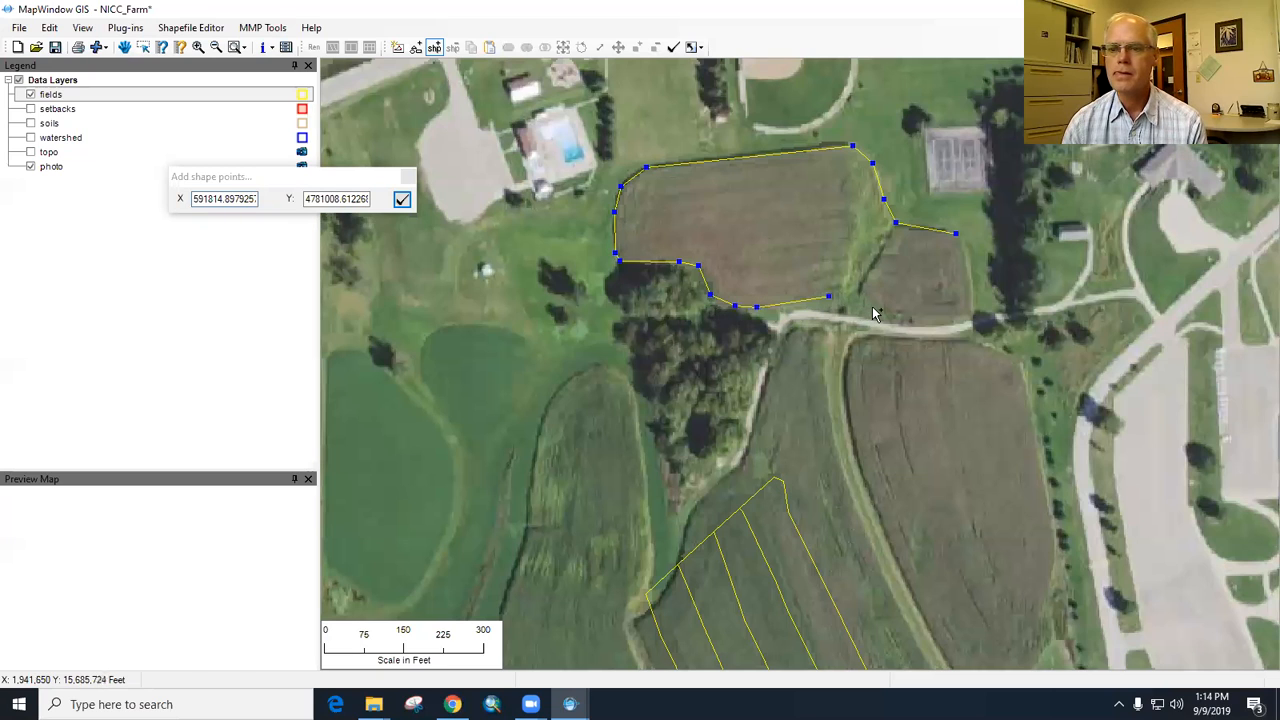
left_click(907, 314)
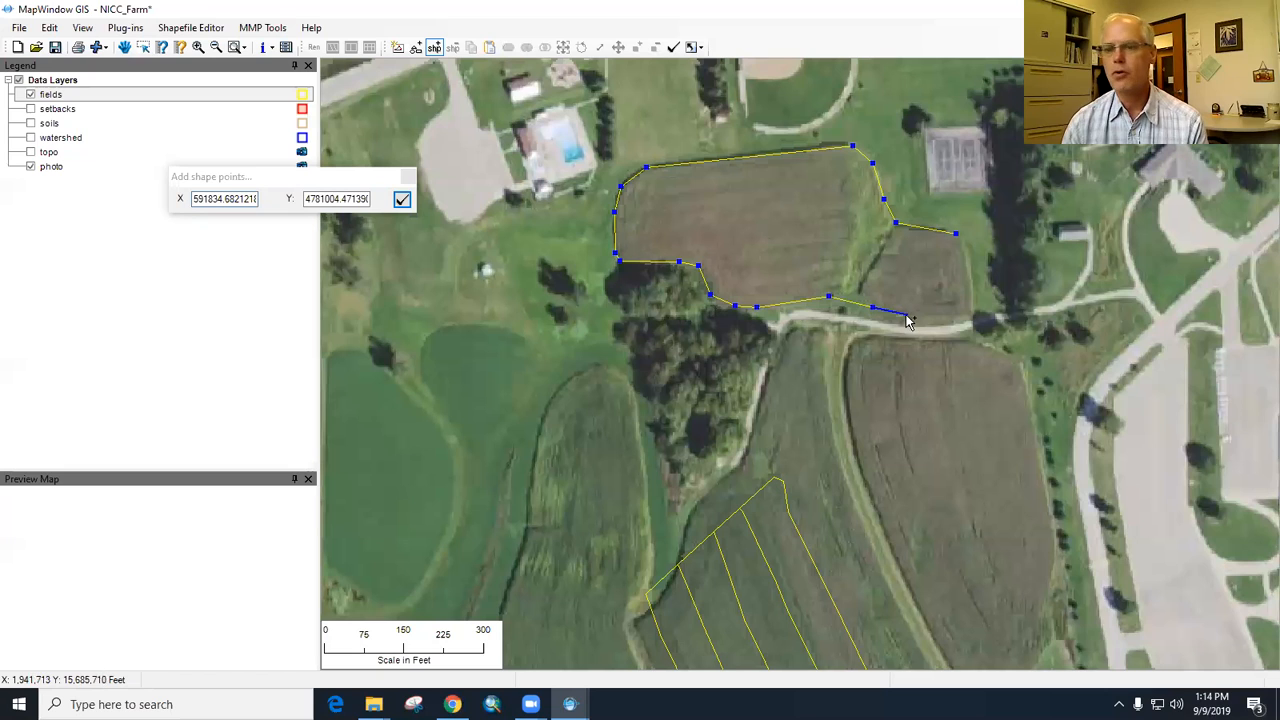
left_click(974, 315)
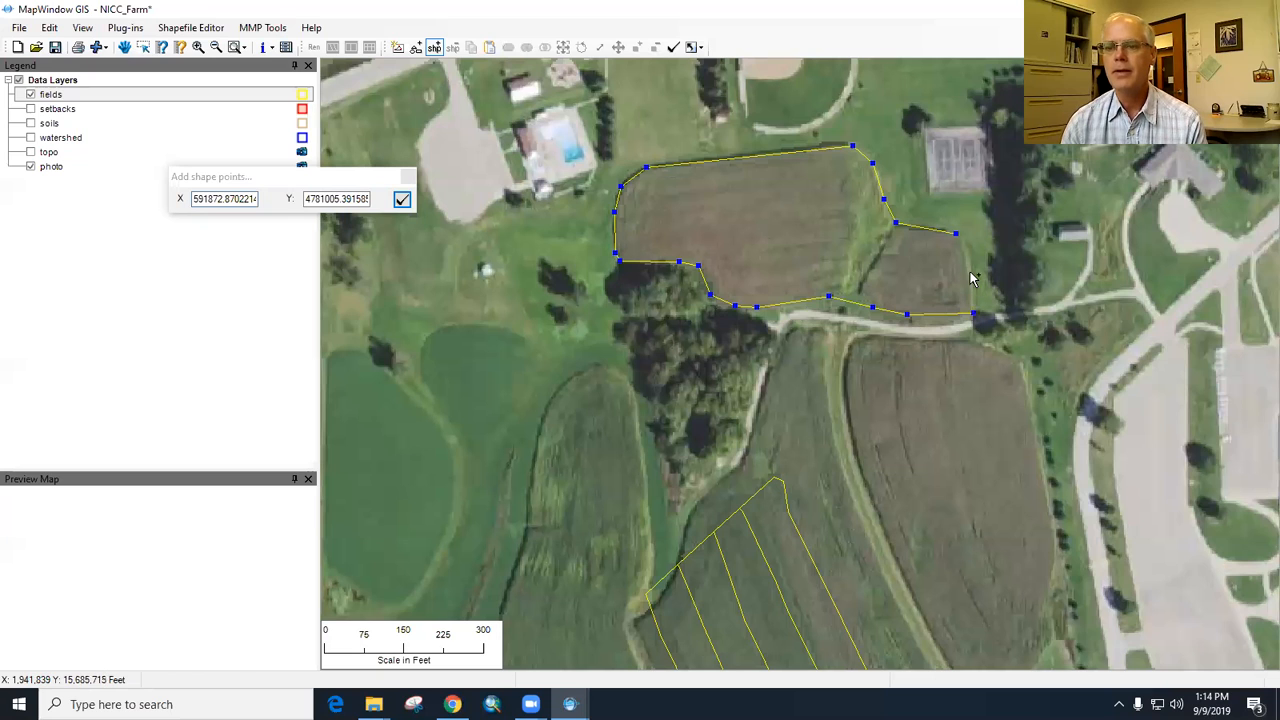
double_click(966, 262)
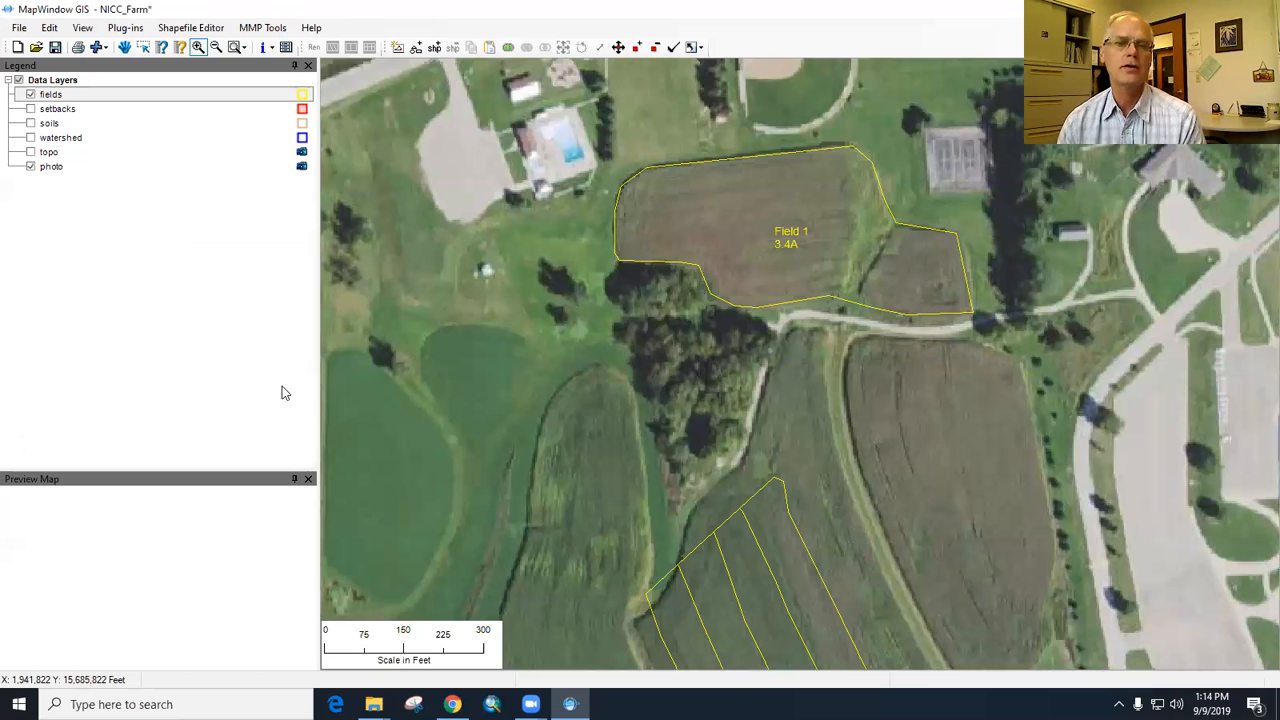
left_click(205, 52)
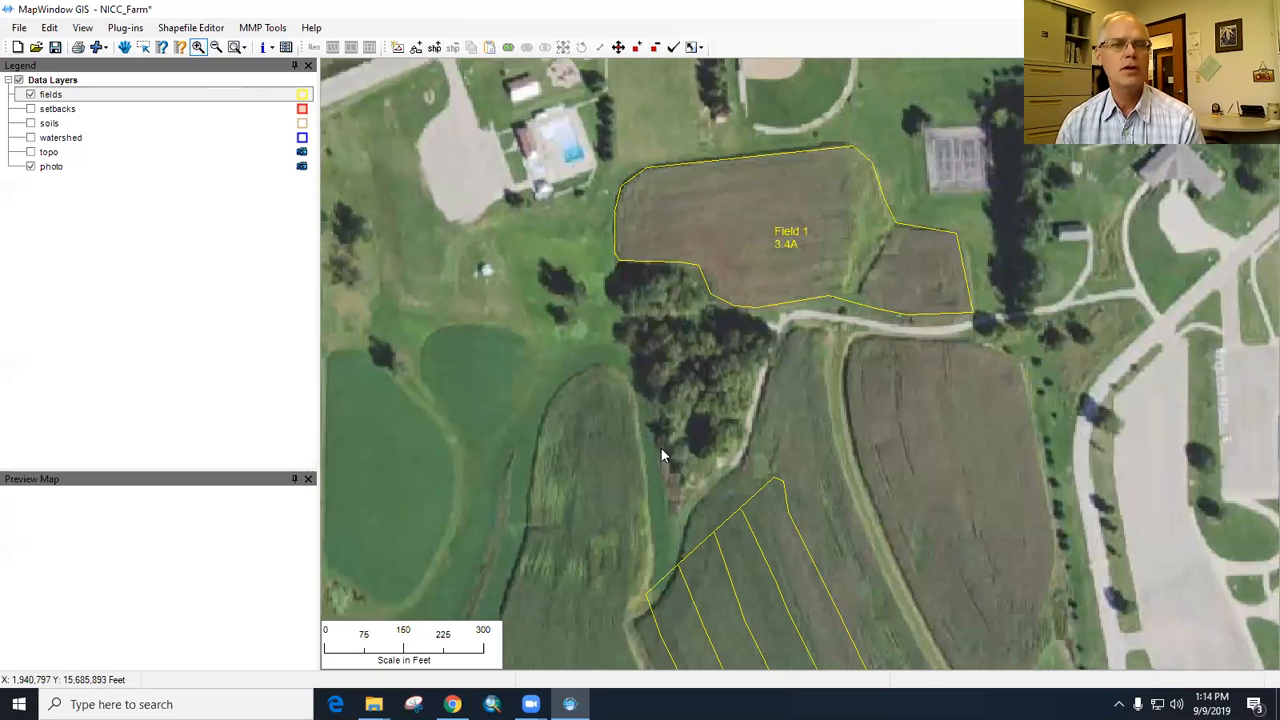
- Outline the cropland west of the imported plots as a new shape in the fields layer, following its north, west and south edges
left_click(246, 52)
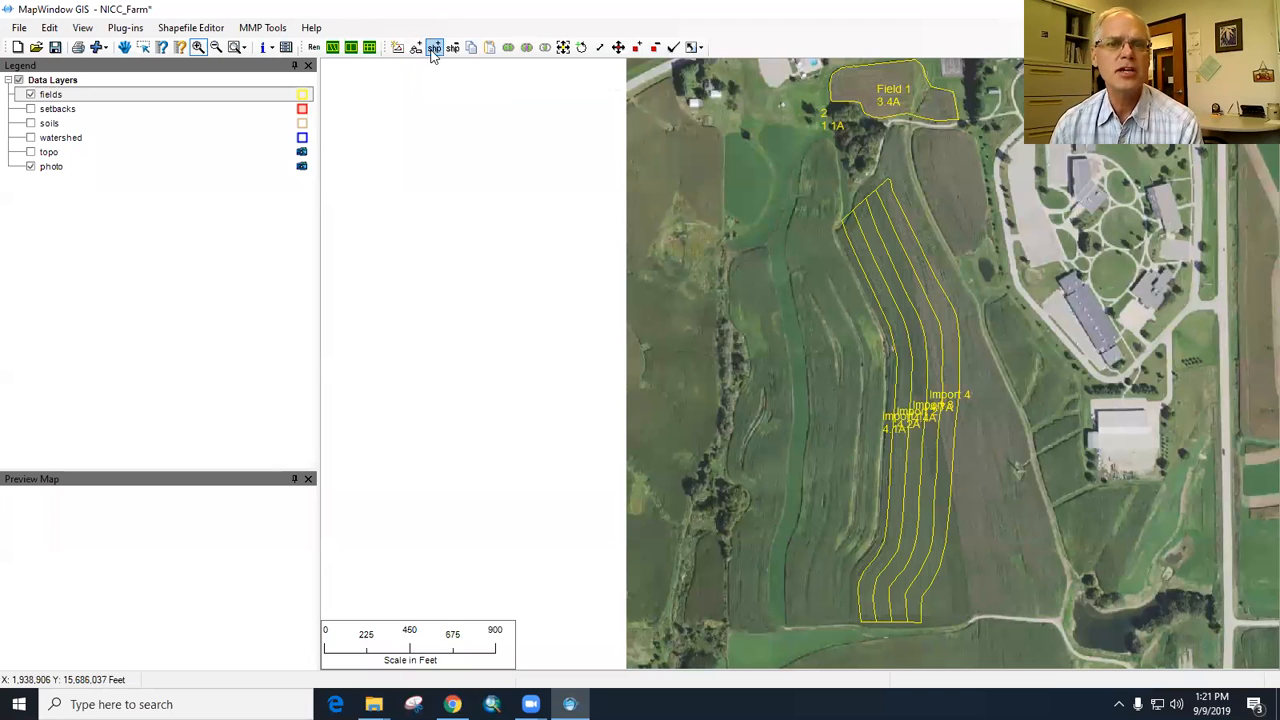
left_click(434, 48)
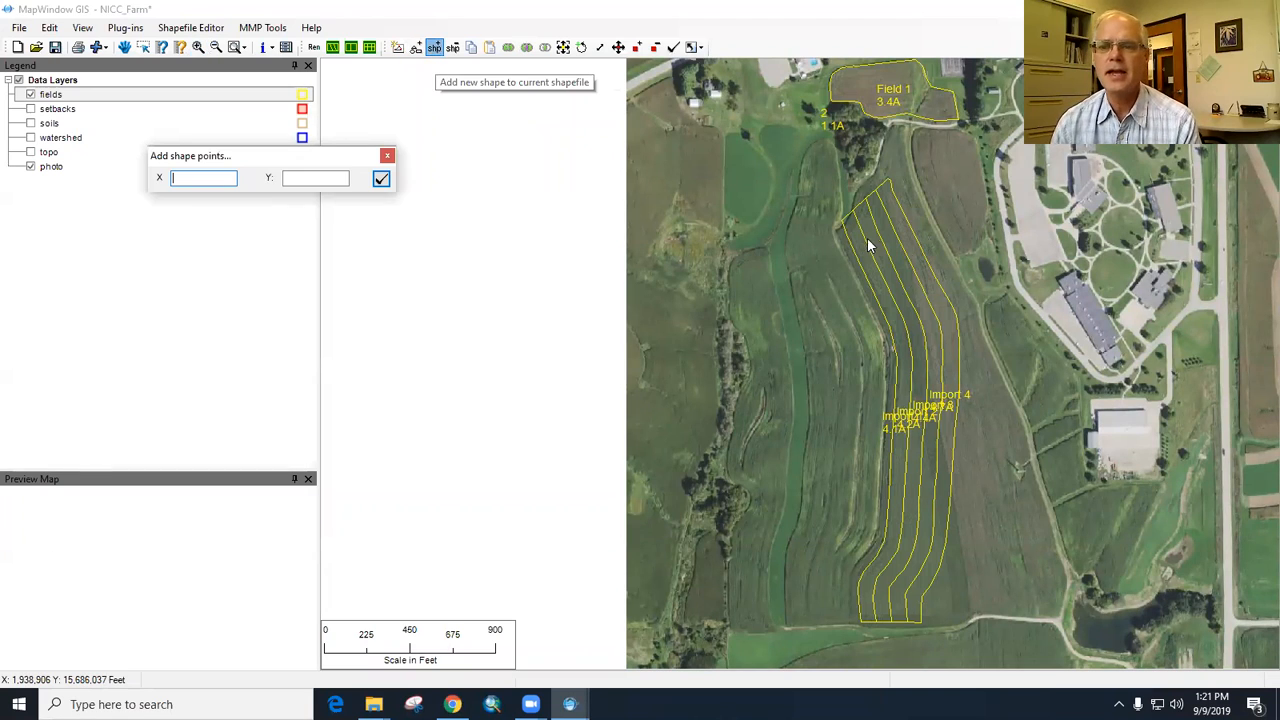
left_click(843, 223)
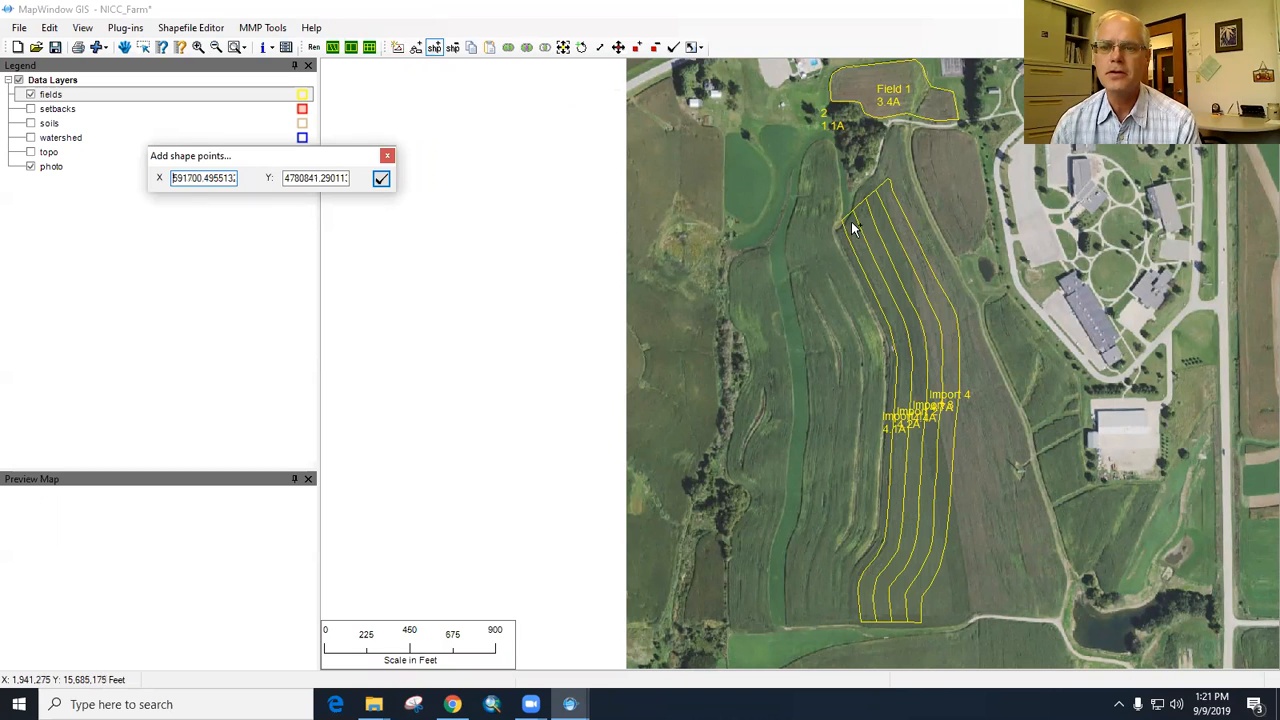
left_click(846, 218)
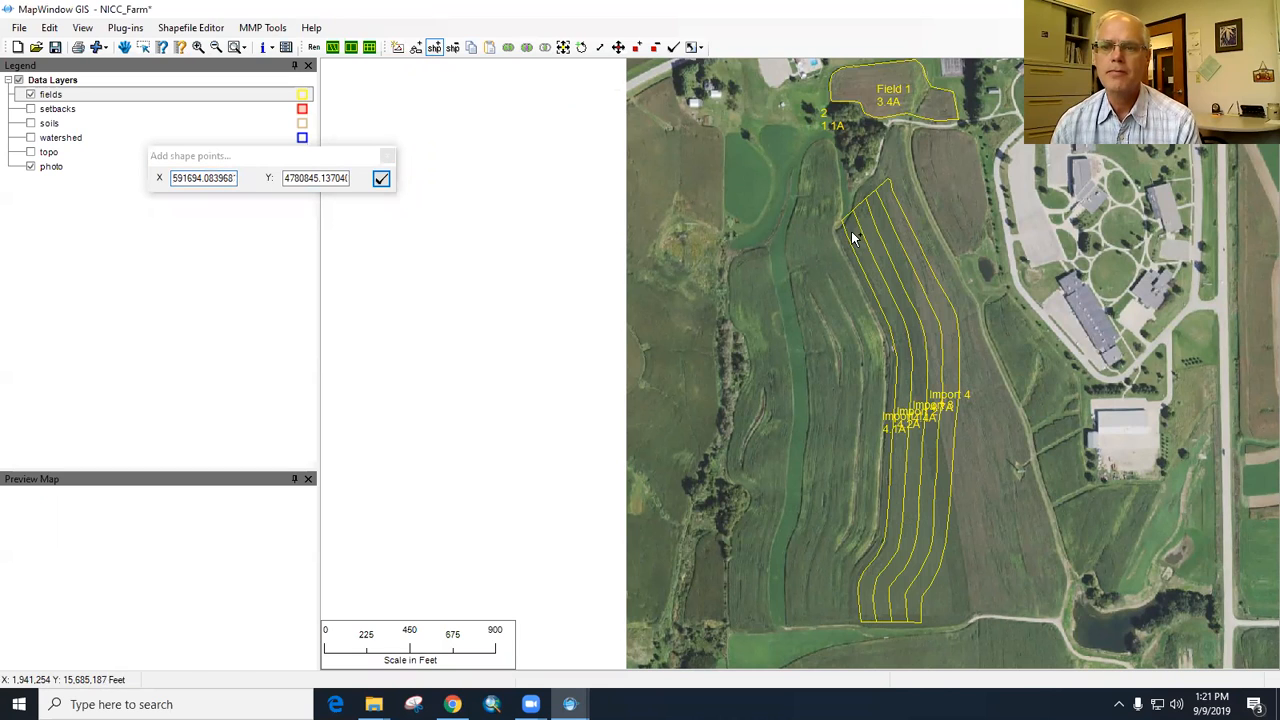
left_click(851, 224)
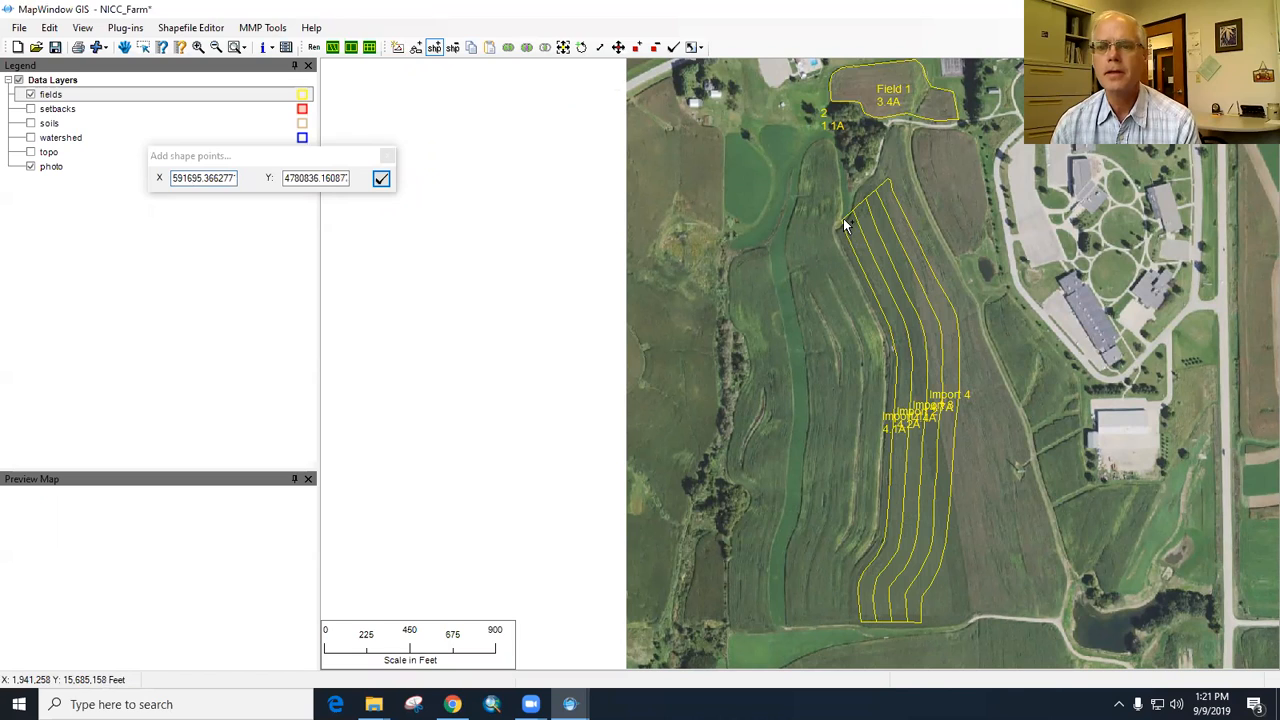
left_click(845, 222)
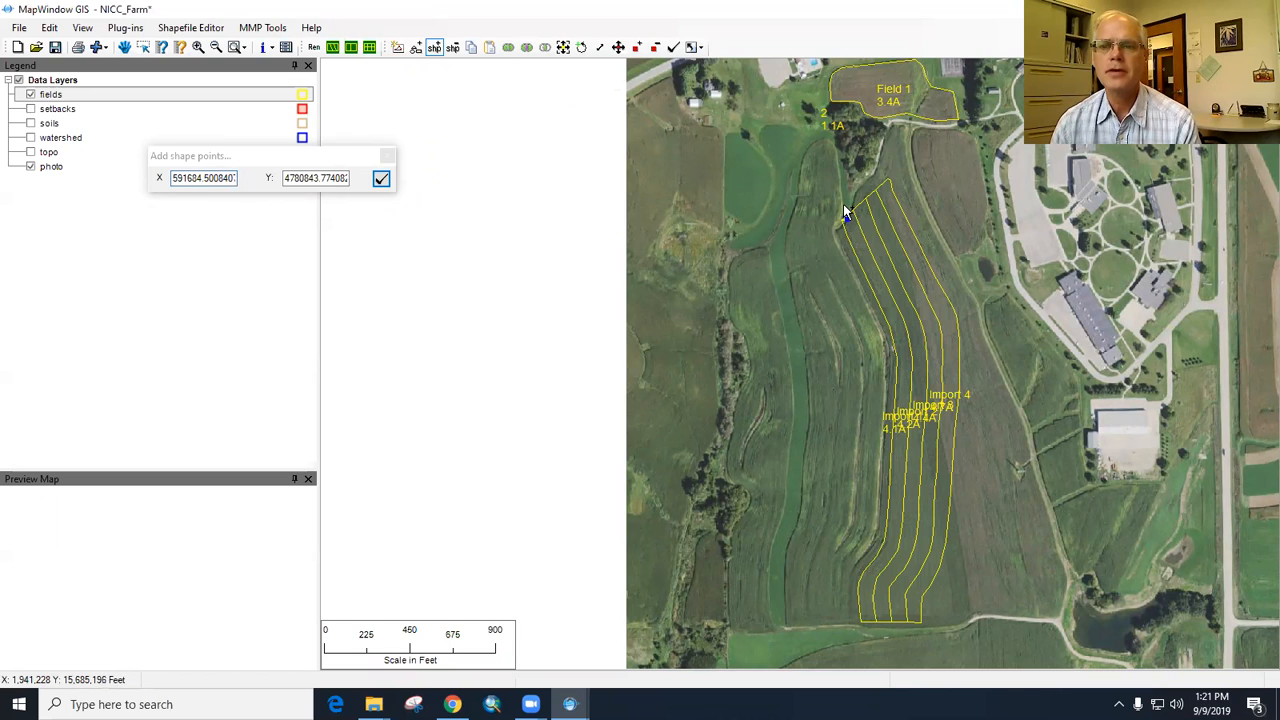
left_click(840, 160)
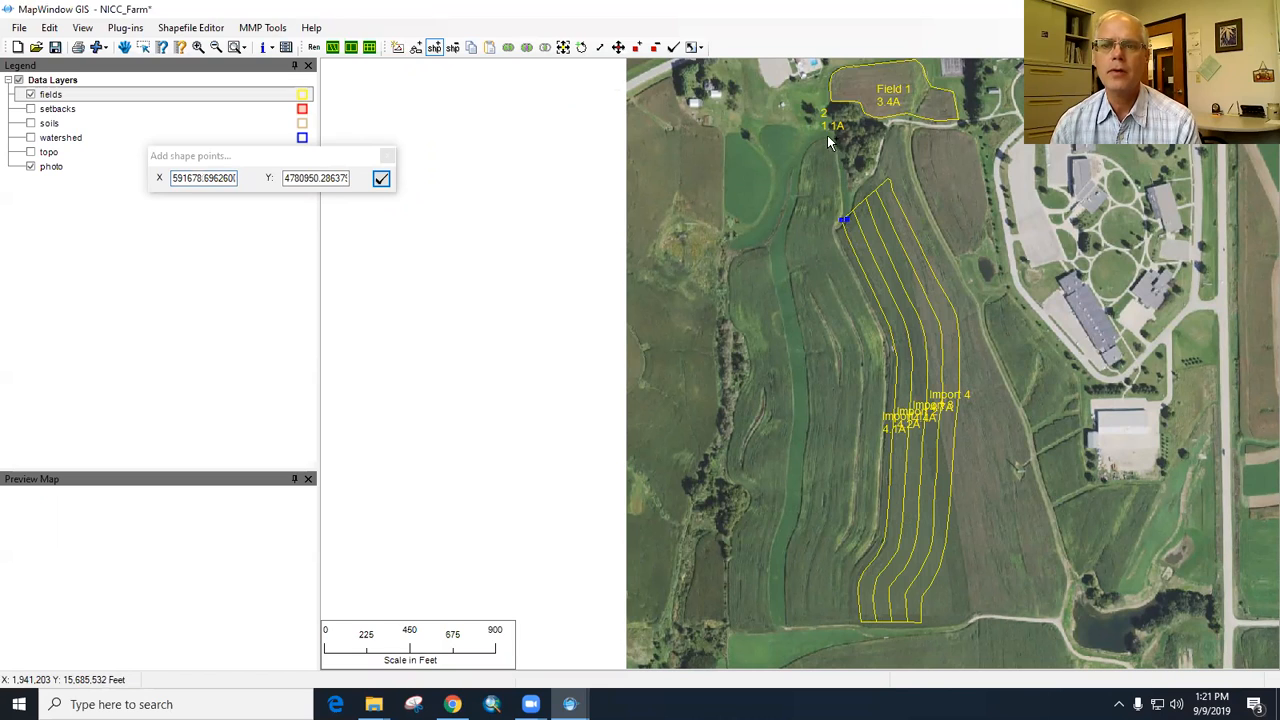
left_click(806, 127)
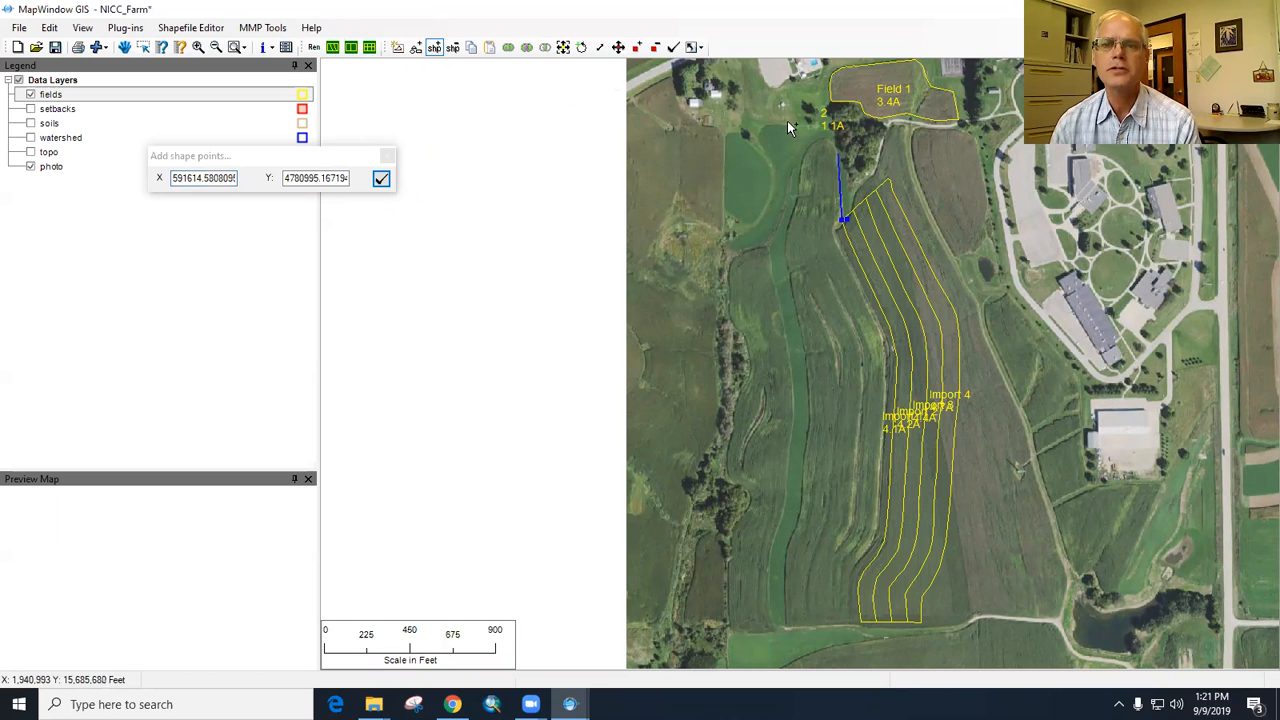
left_click(740, 132)
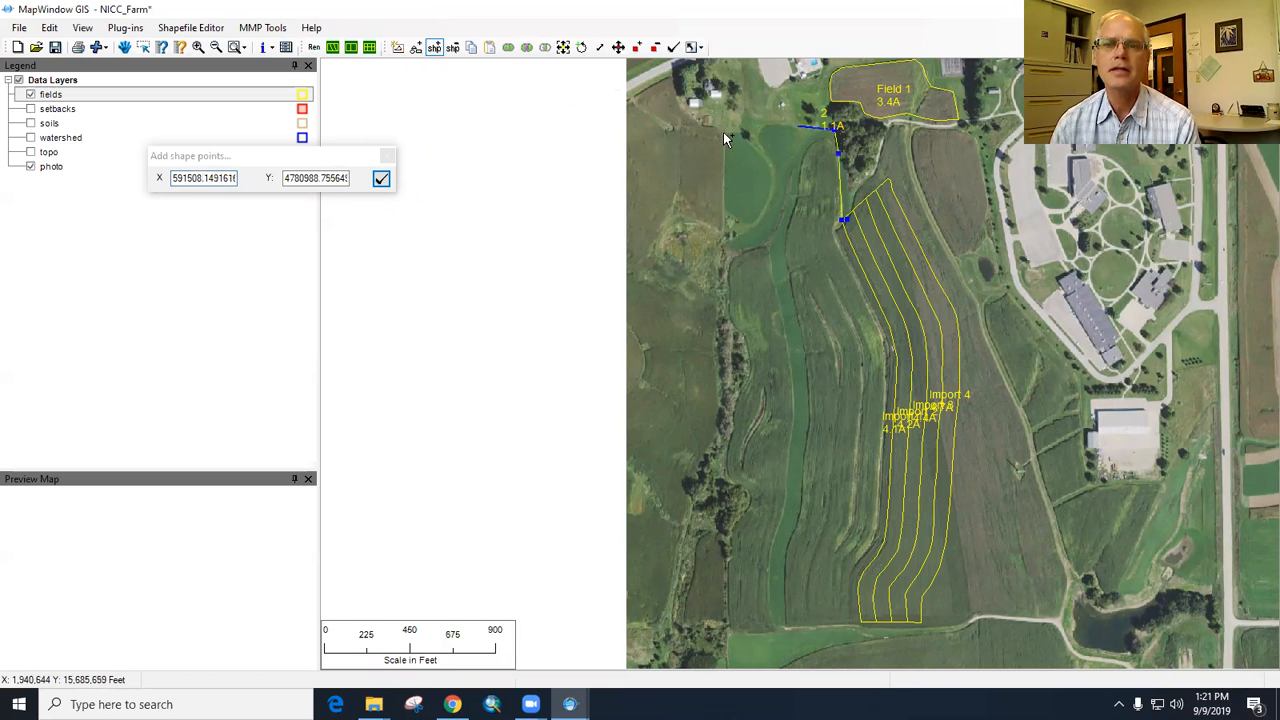
left_click(725, 230)
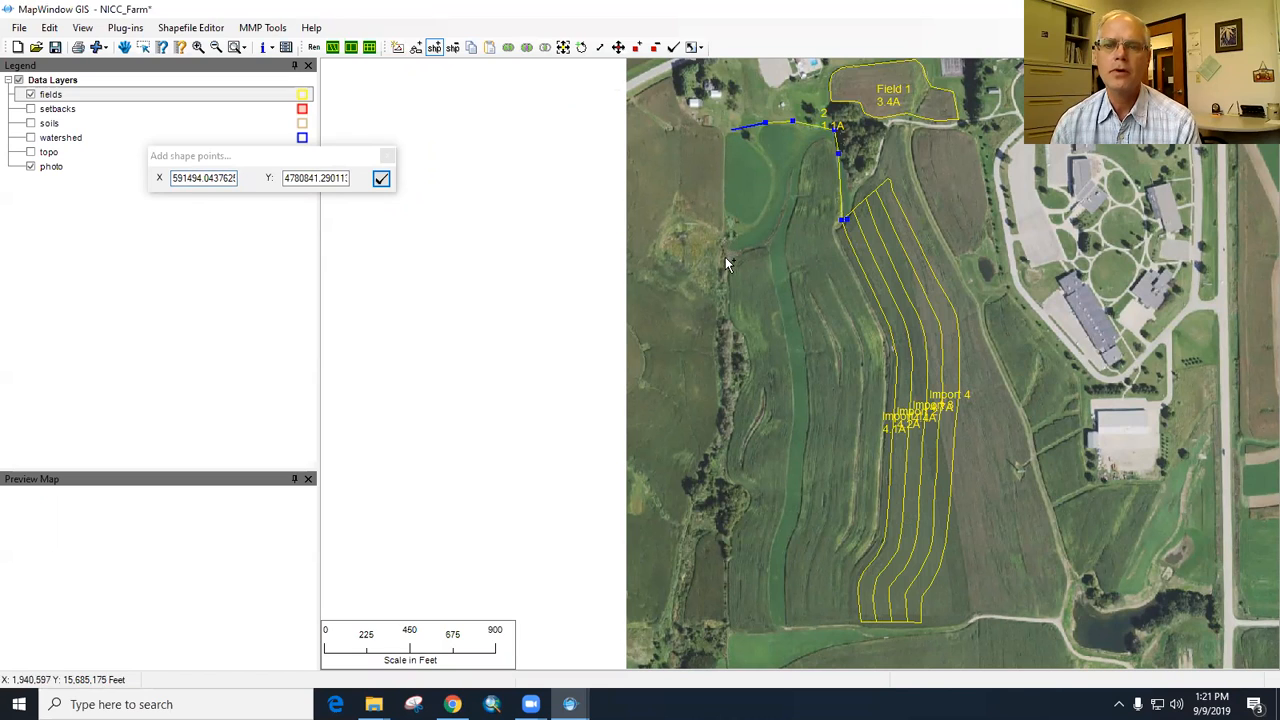
left_click(725, 228)
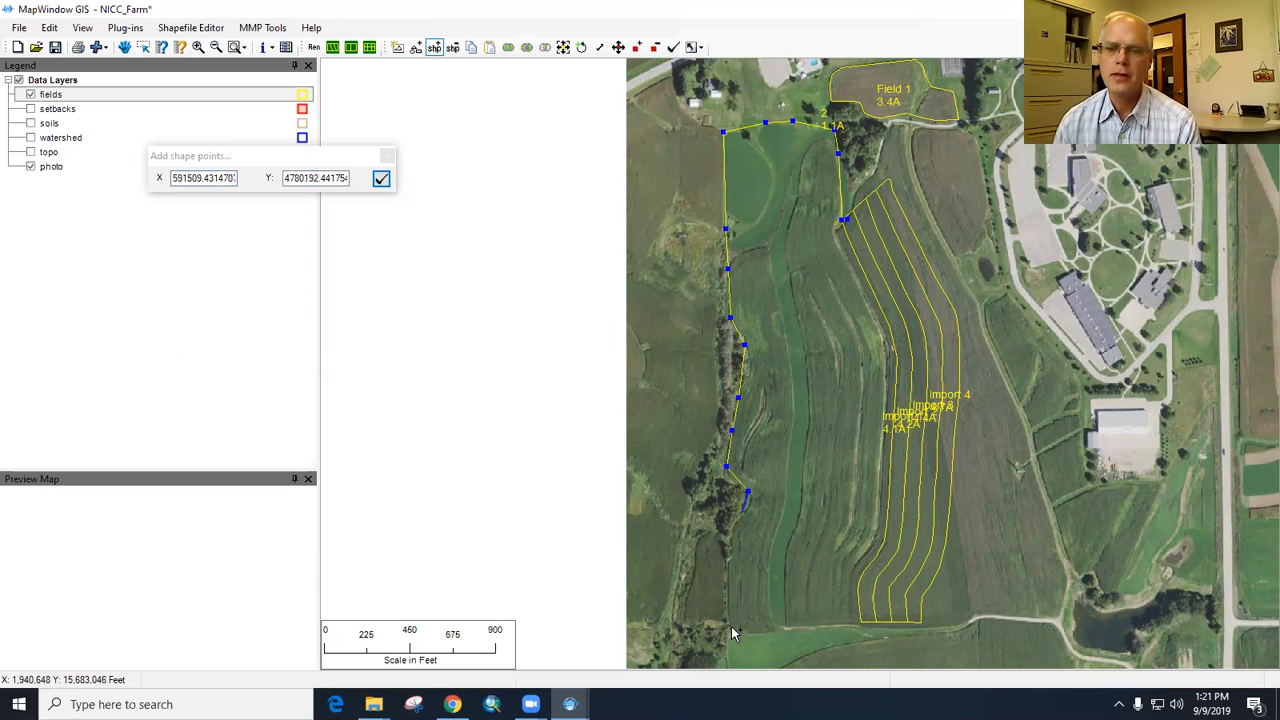
- Finish the new shape and name the field "Field 2"
right_click(868, 622)
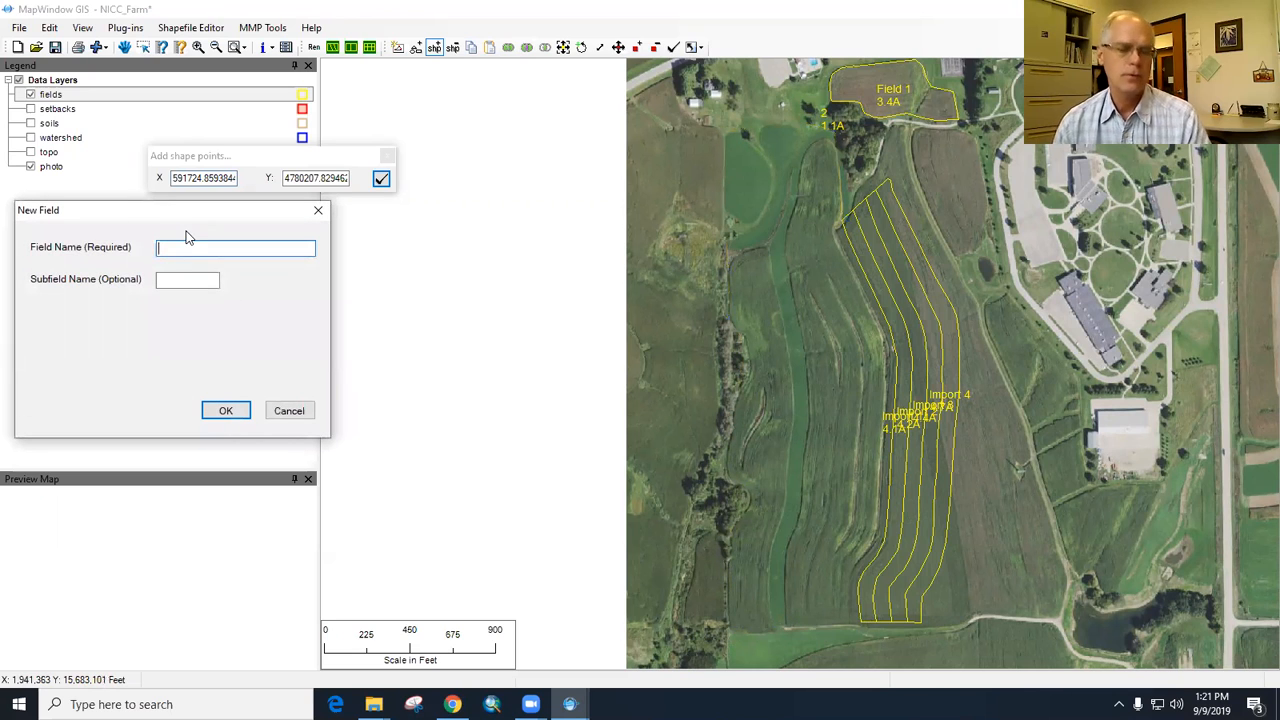
type("Field 2")
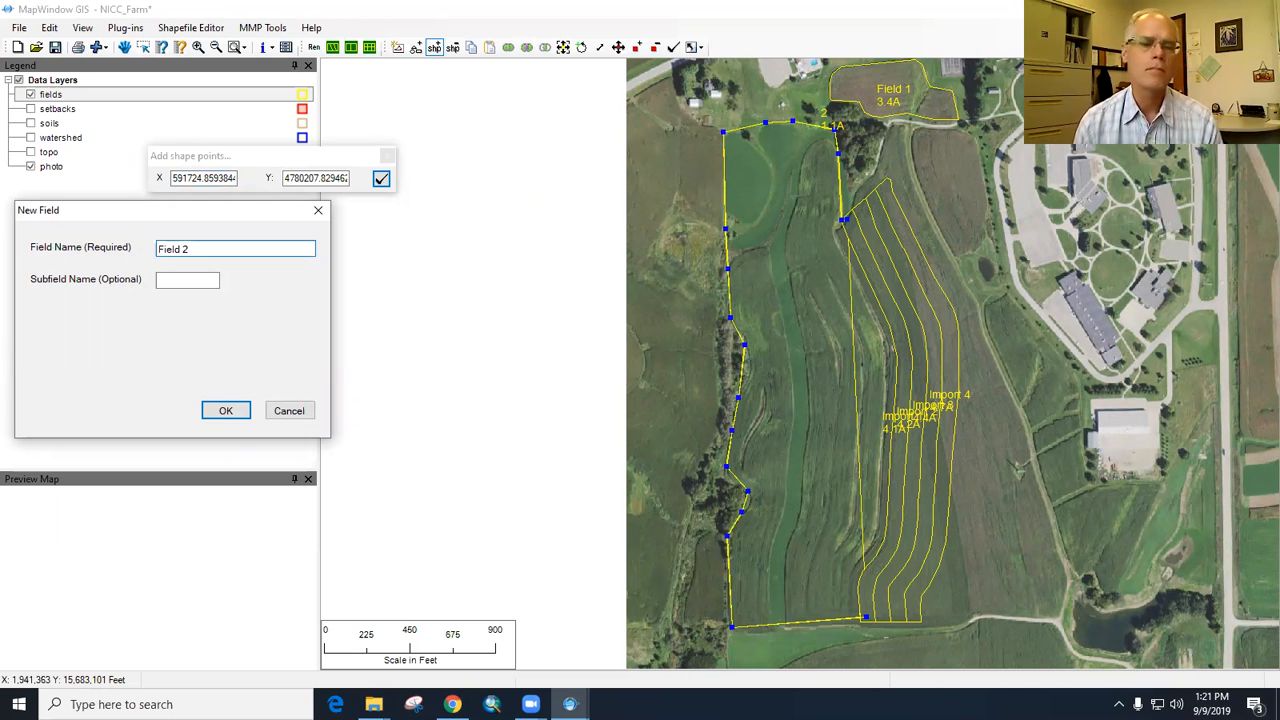
left_click(226, 411)
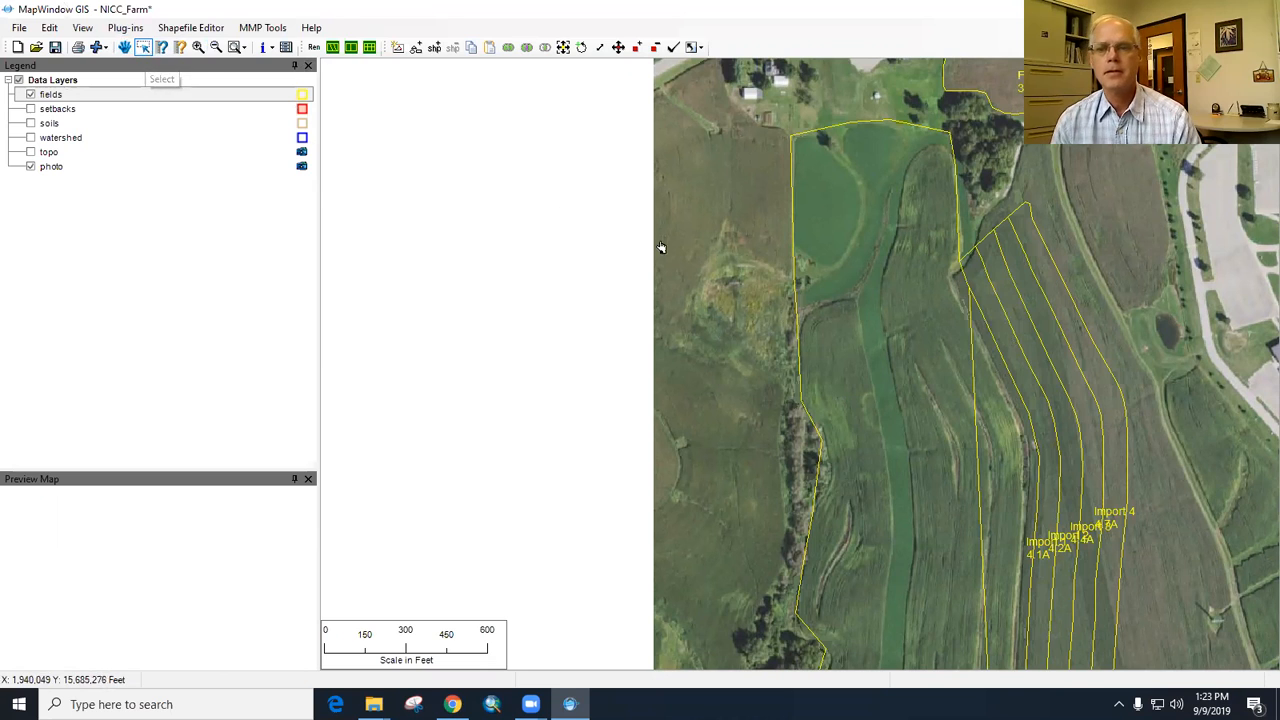
- Permanently delete the Field 2 polygon west of the imported plots
left_click(885, 353)
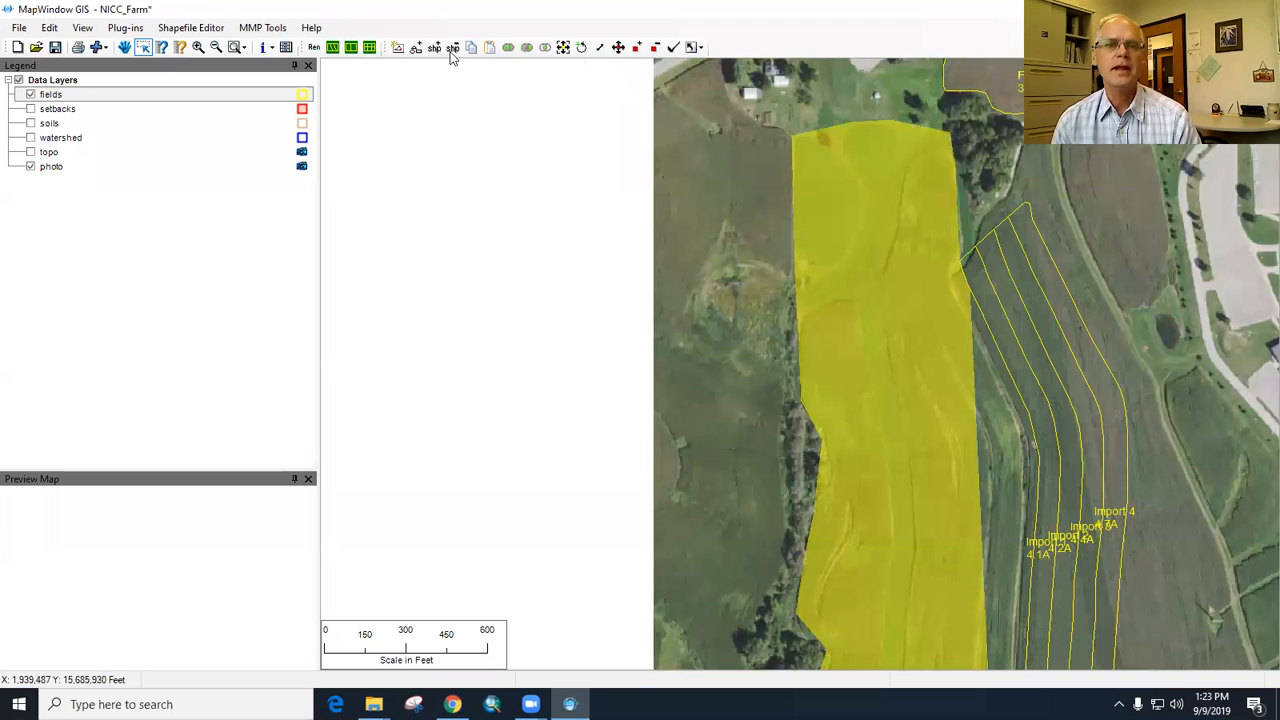
left_click(449, 46)
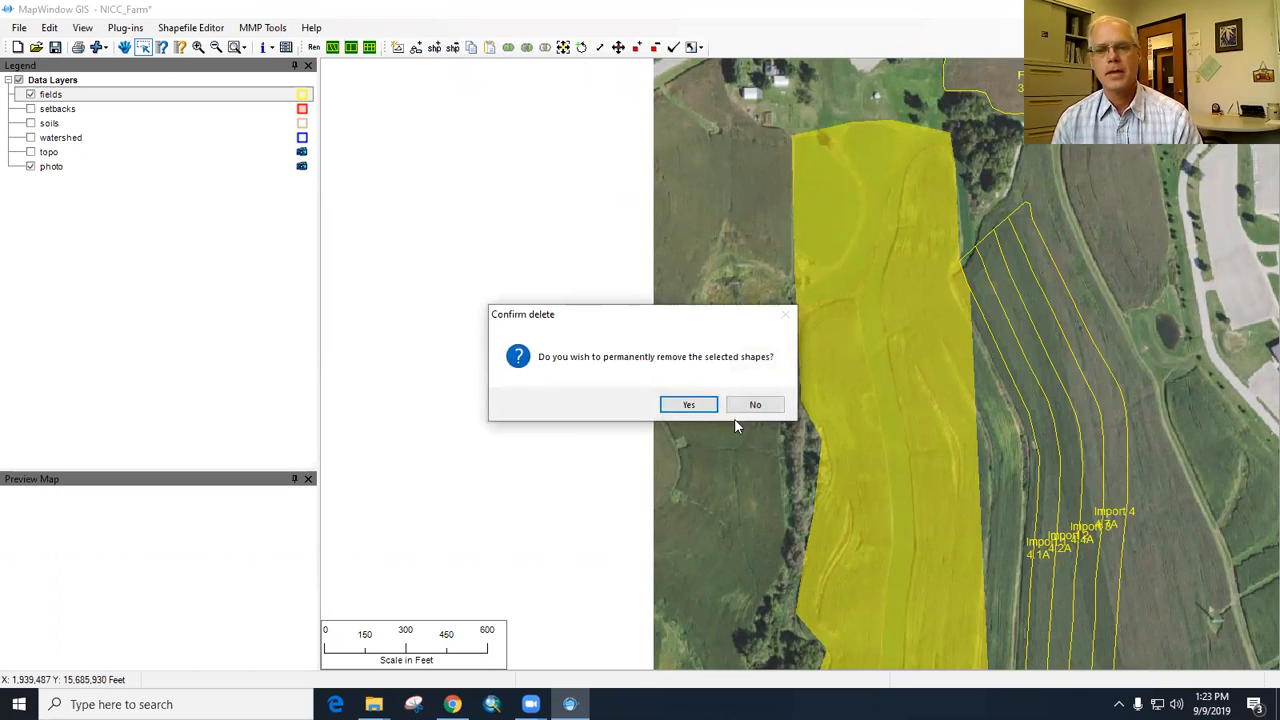
left_click(688, 405)
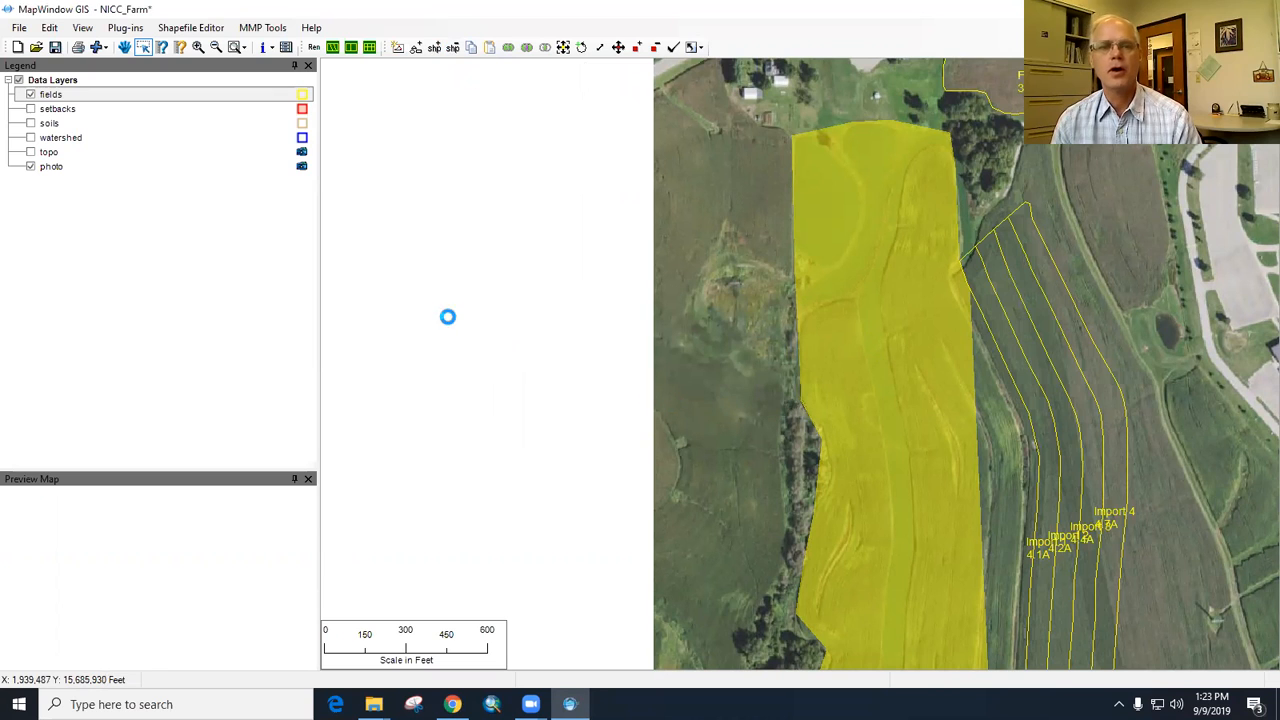
- Start a new shape in the fields layer, tracing from the plots' northwest corner along the north edge of the western cropland
left_click(242, 48)
left_click(240, 48)
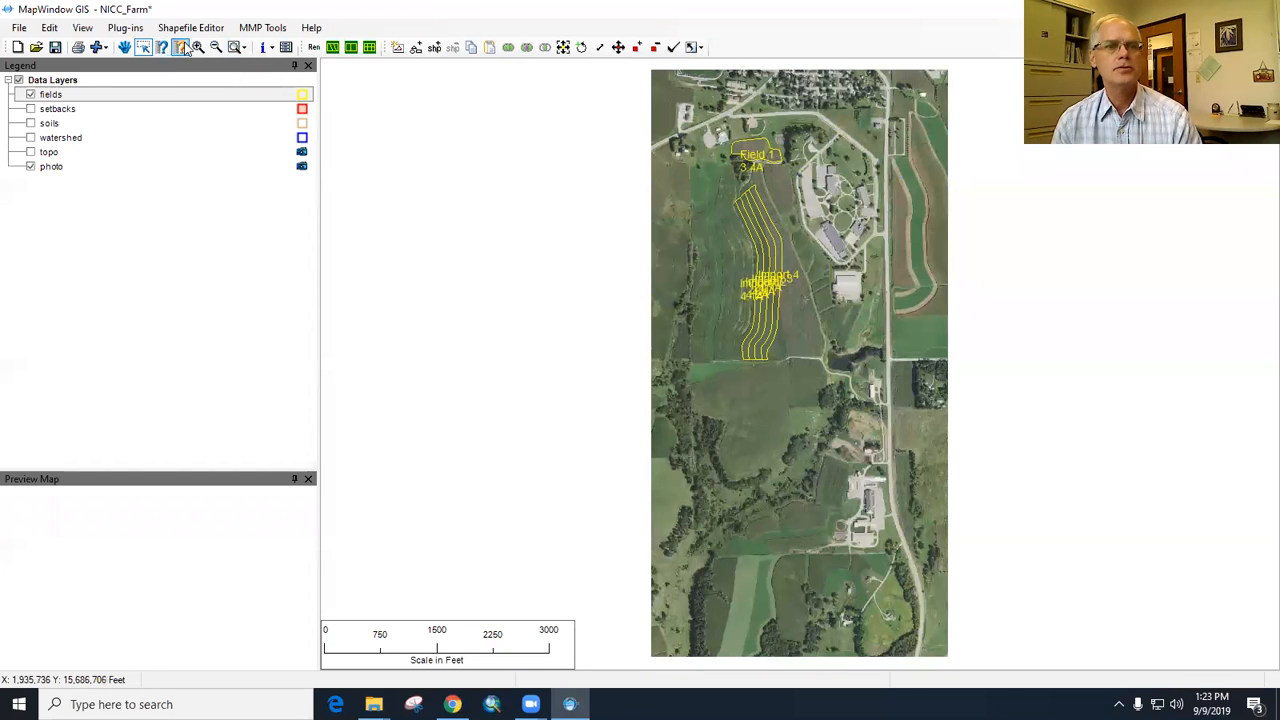
left_click(198, 48)
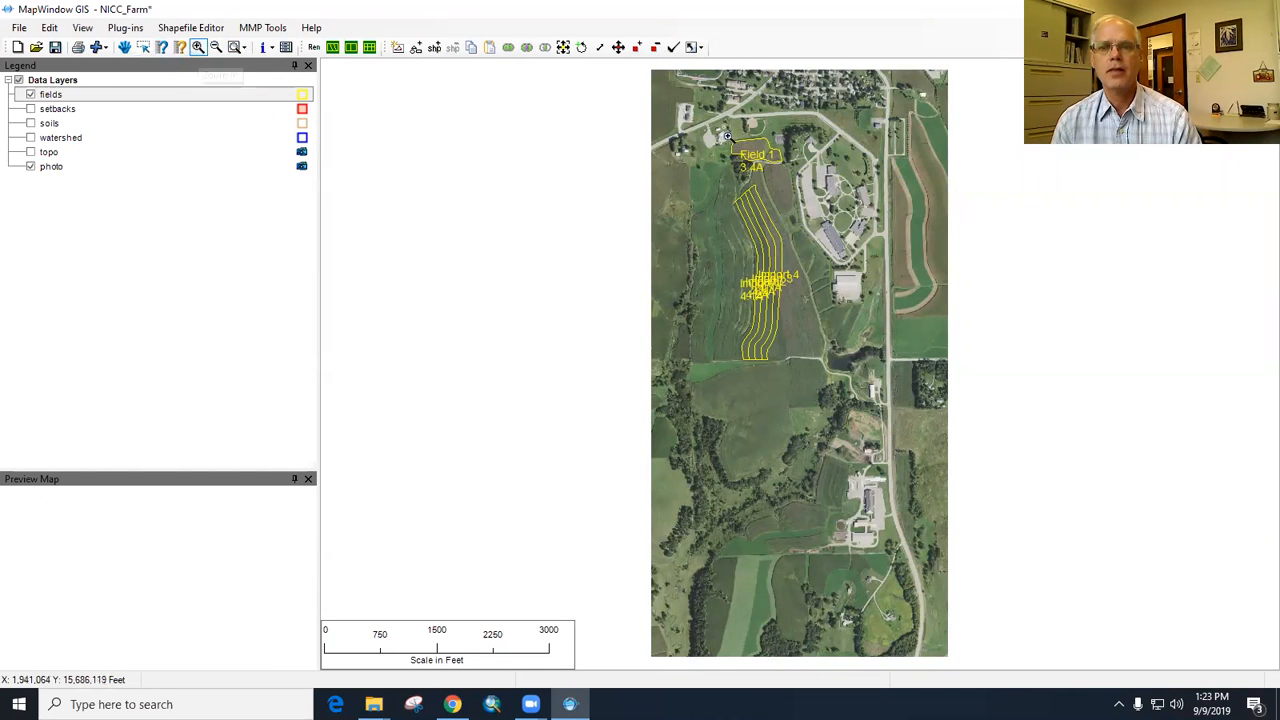
left_click(763, 383)
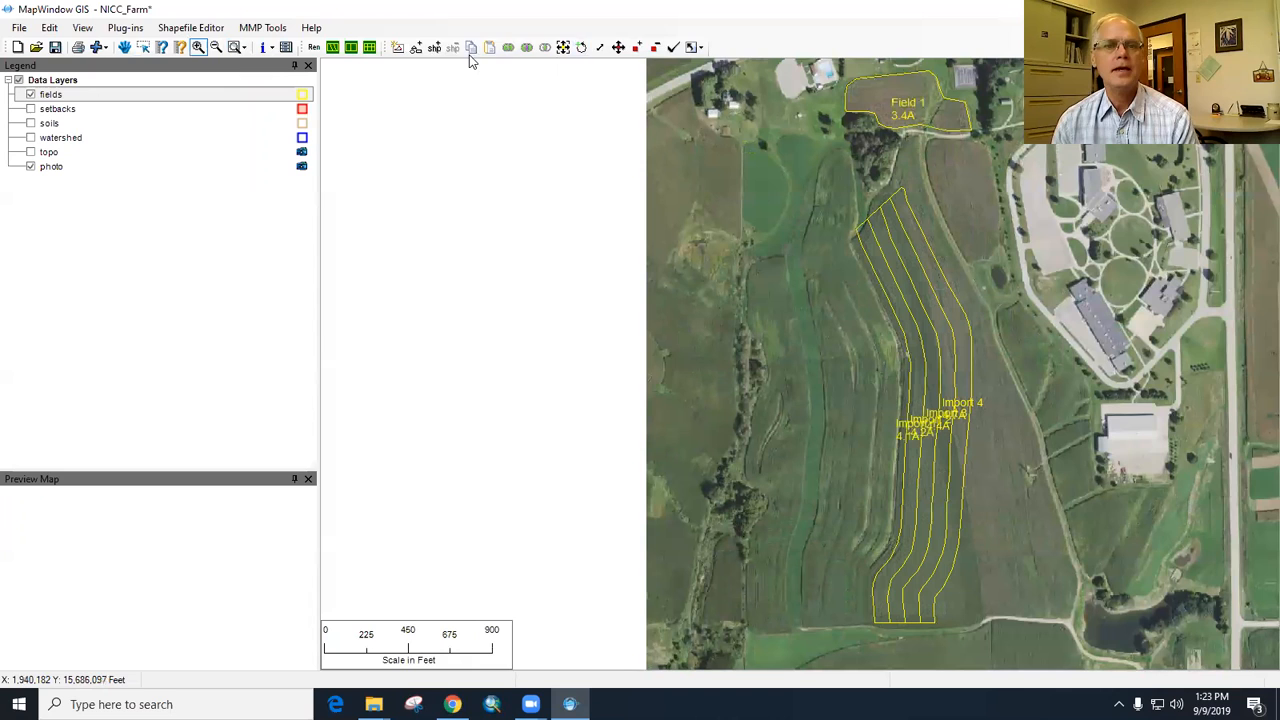
left_click(434, 47)
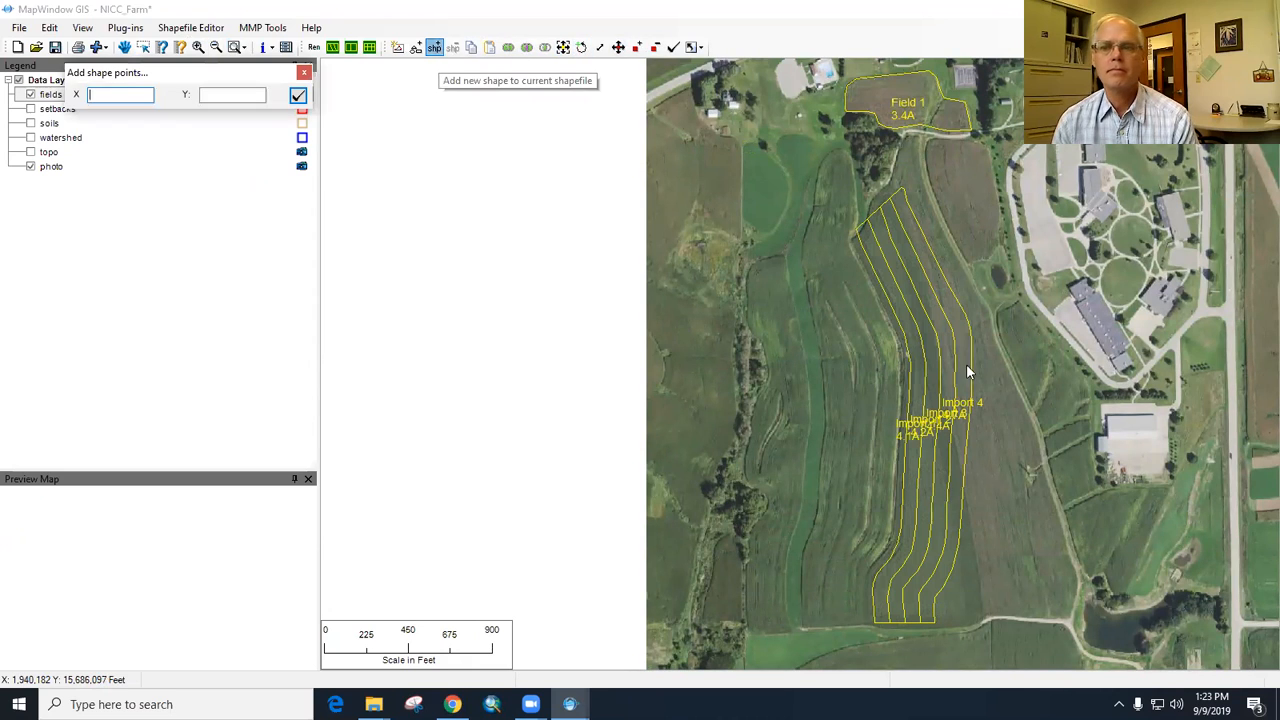
left_click(862, 228)
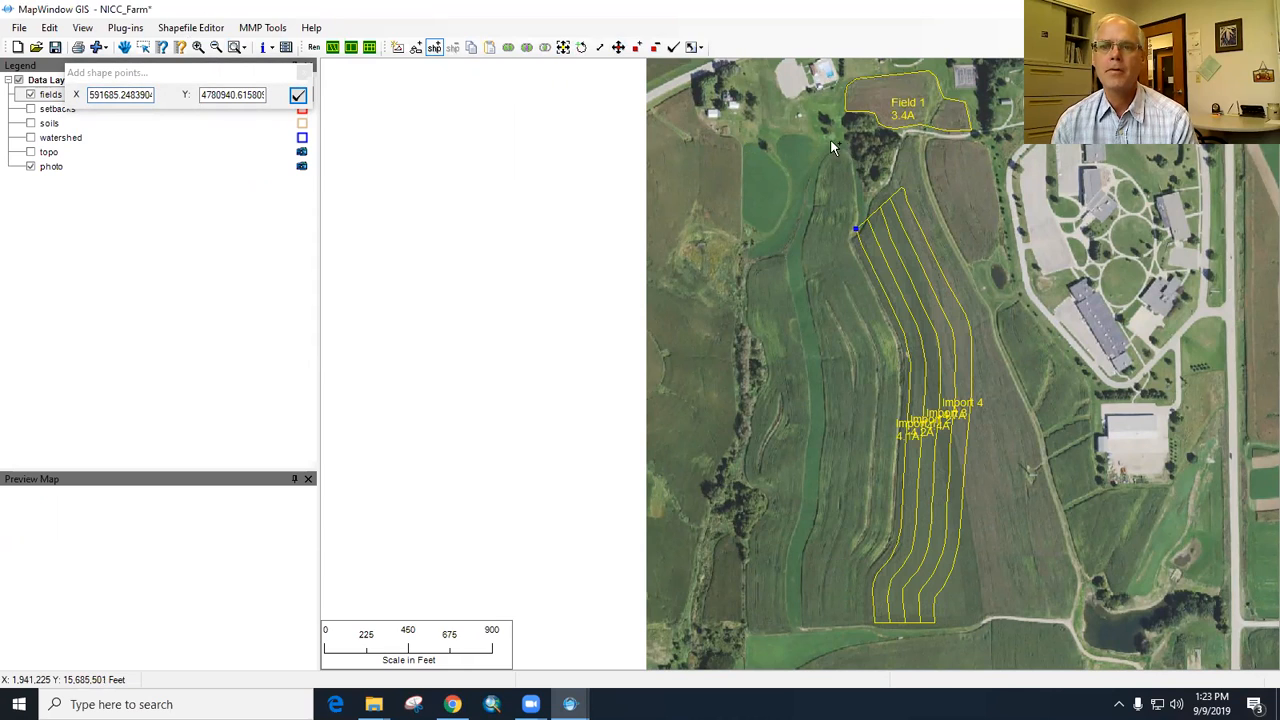
left_click(852, 157)
left_click(839, 142)
left_click(792, 130)
left_click(776, 137)
left_click(745, 144)
- Continue the outline down the western tree line and along the cropland's south edge to the southwest corner of the imported plots
left_click(745, 321)
left_click(766, 360)
left_click(748, 422)
left_click(747, 470)
left_click(768, 497)
left_click(754, 527)
left_click(717, 535)
left_click(878, 621)
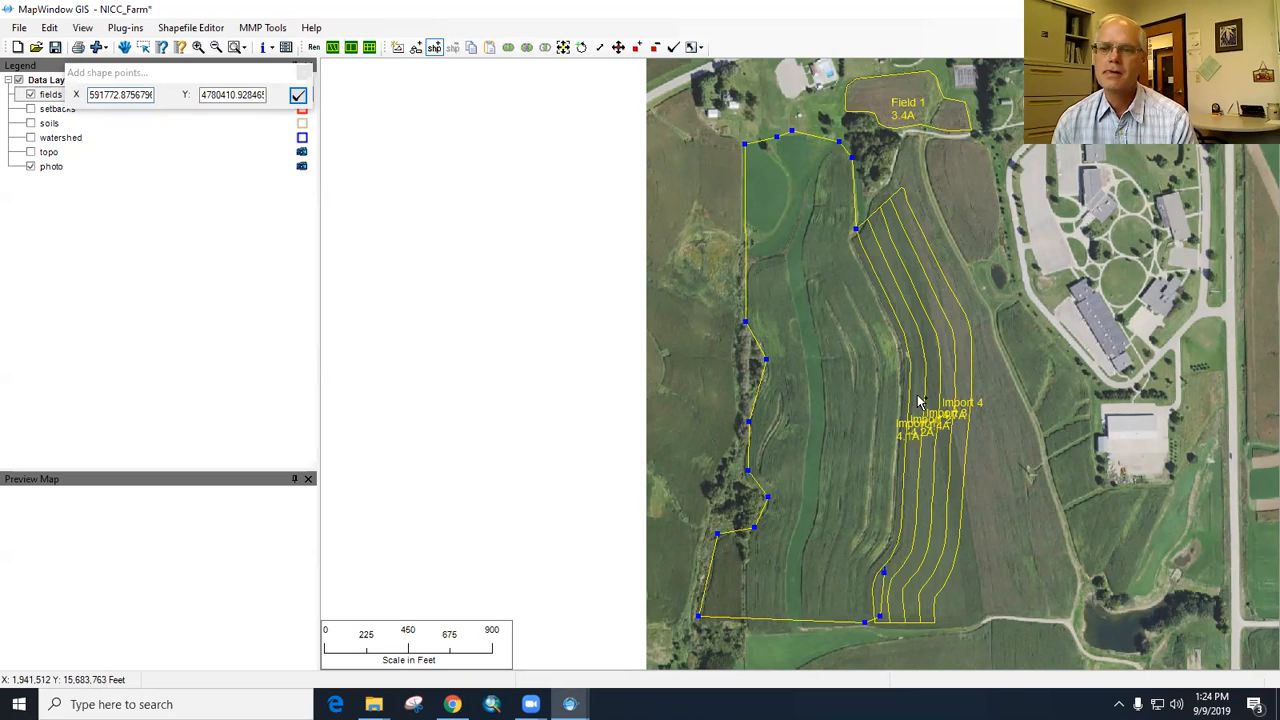
- Finish the polygon along the westernmost imported plot and name the field "Field 2"
right_click(875, 247)
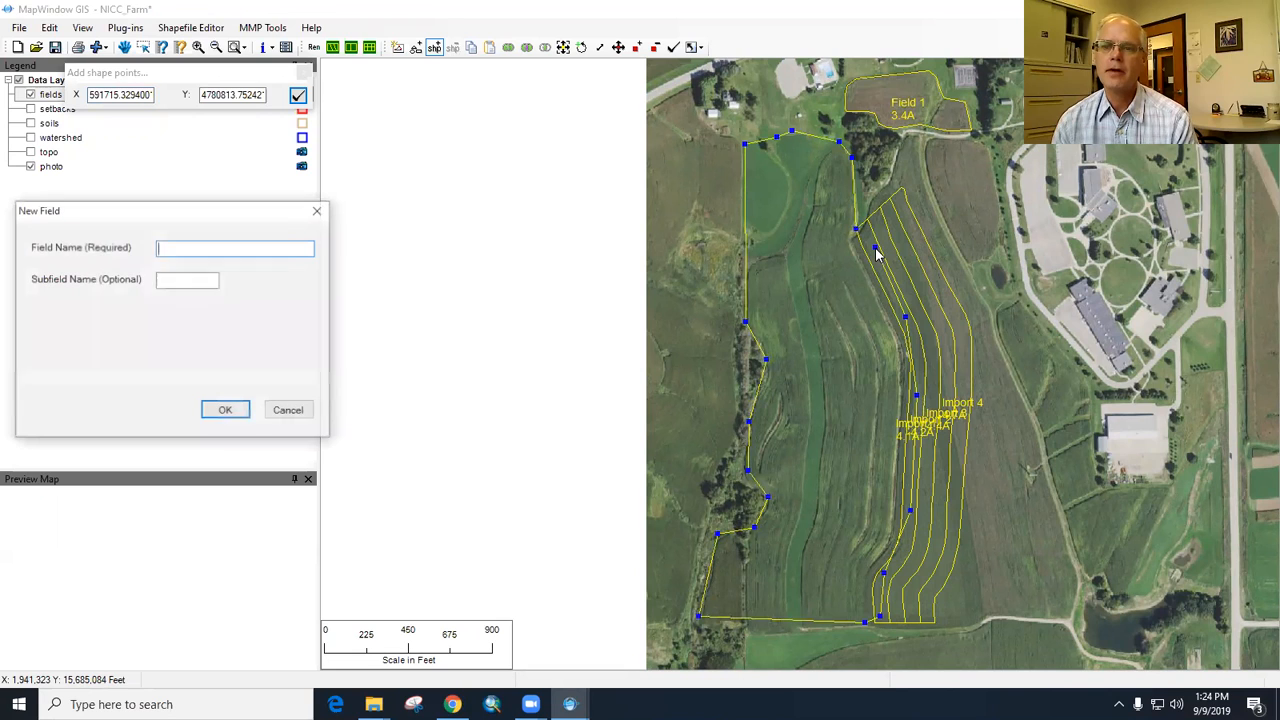
type("Fioe")
key("BackSpace")
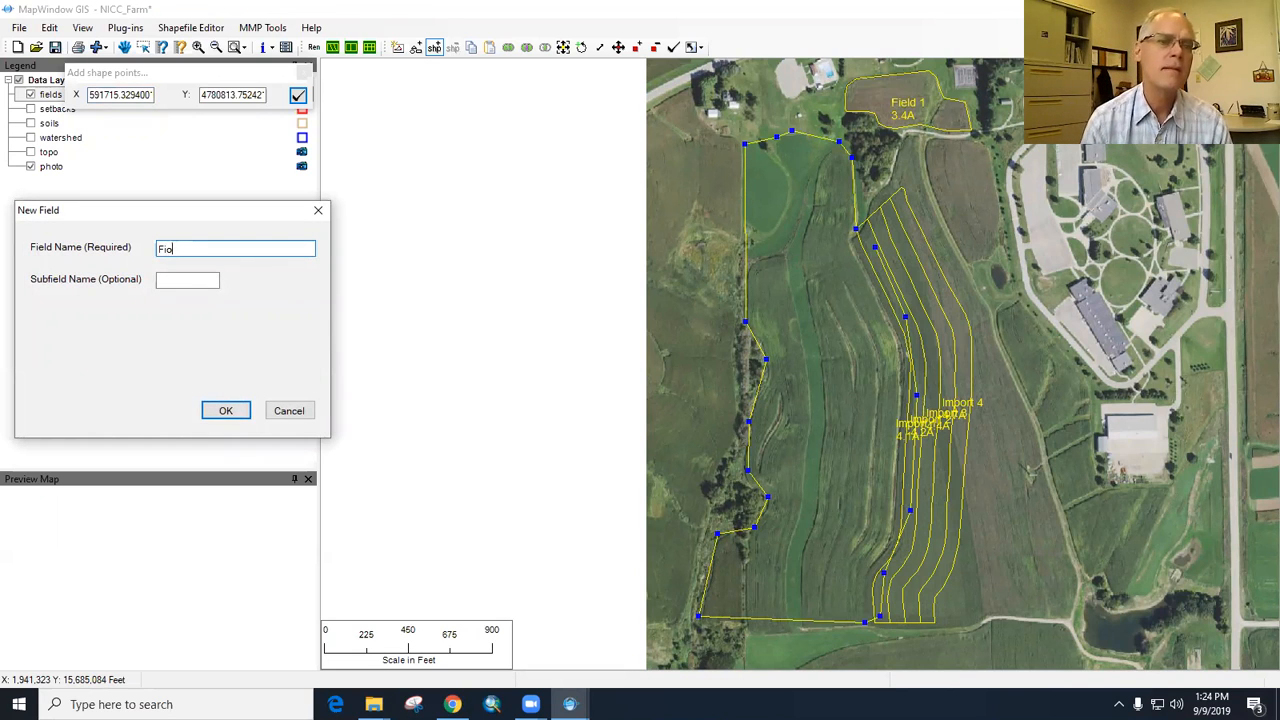
type("eld 2")
left_click(226, 411)
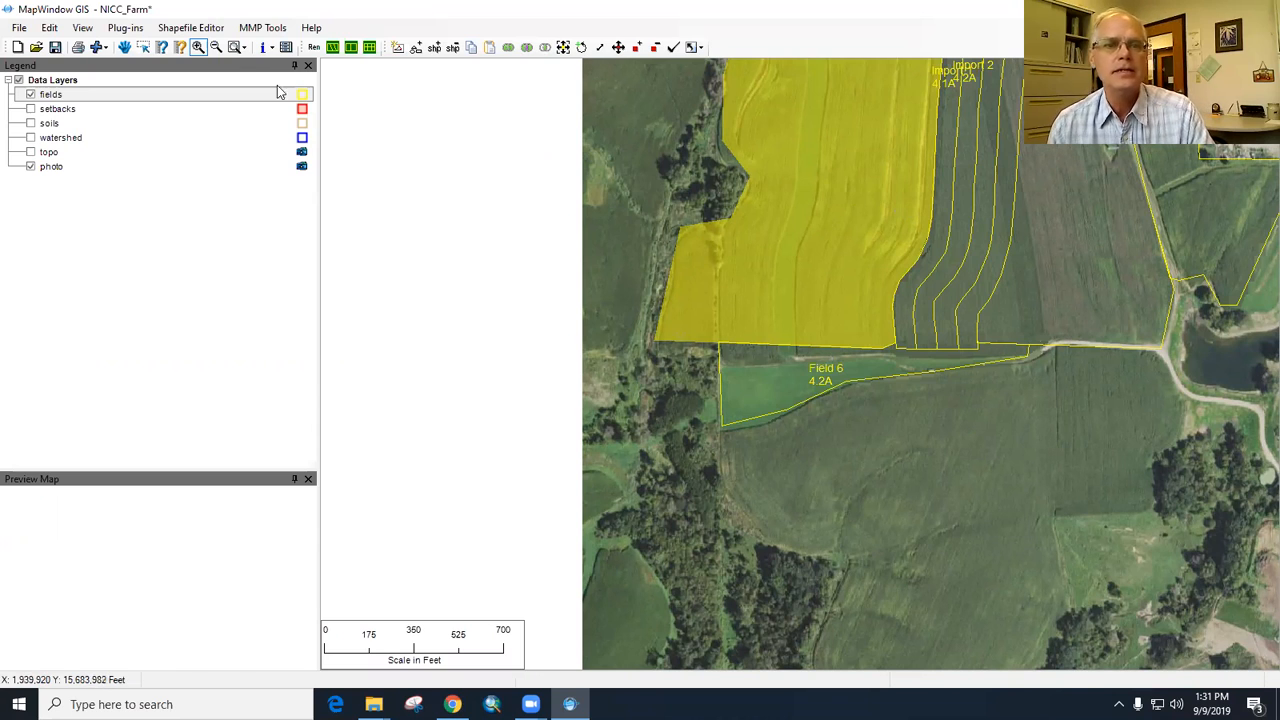
- Remove the outer vertex at the upper corner of the southwest bulge in the selected field west of the plots
left_click(144, 47)
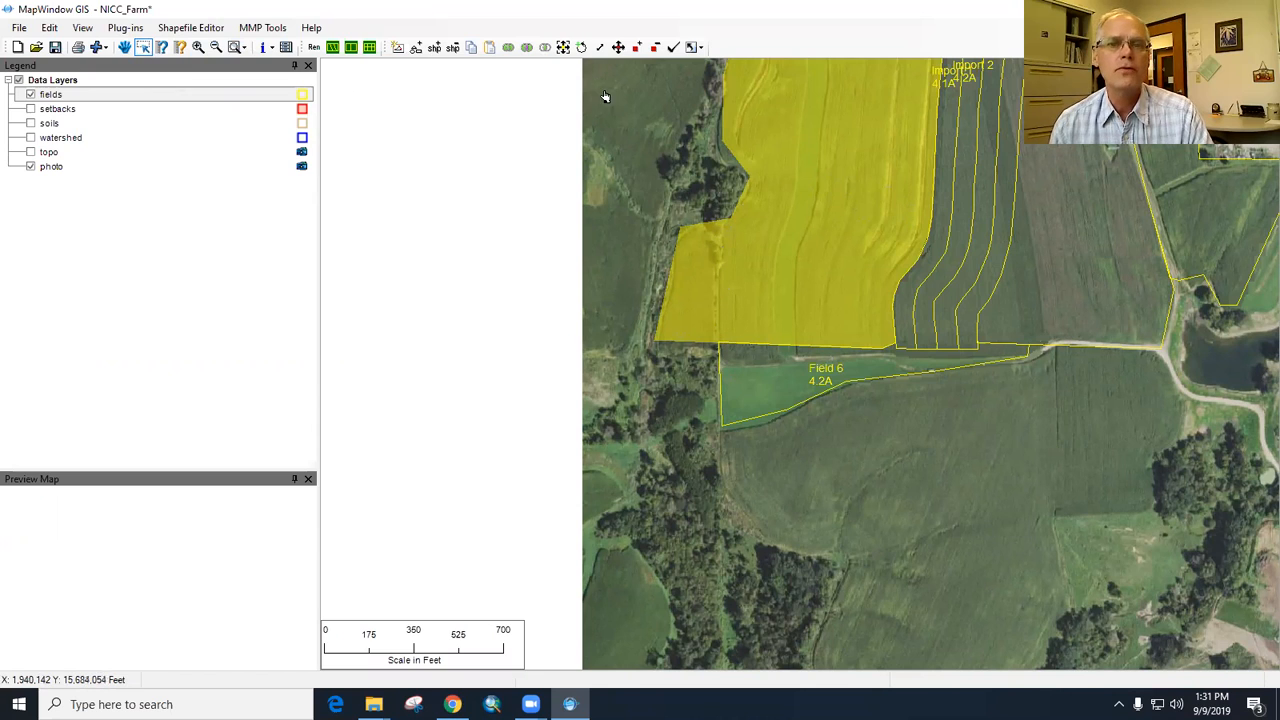
left_click(655, 49)
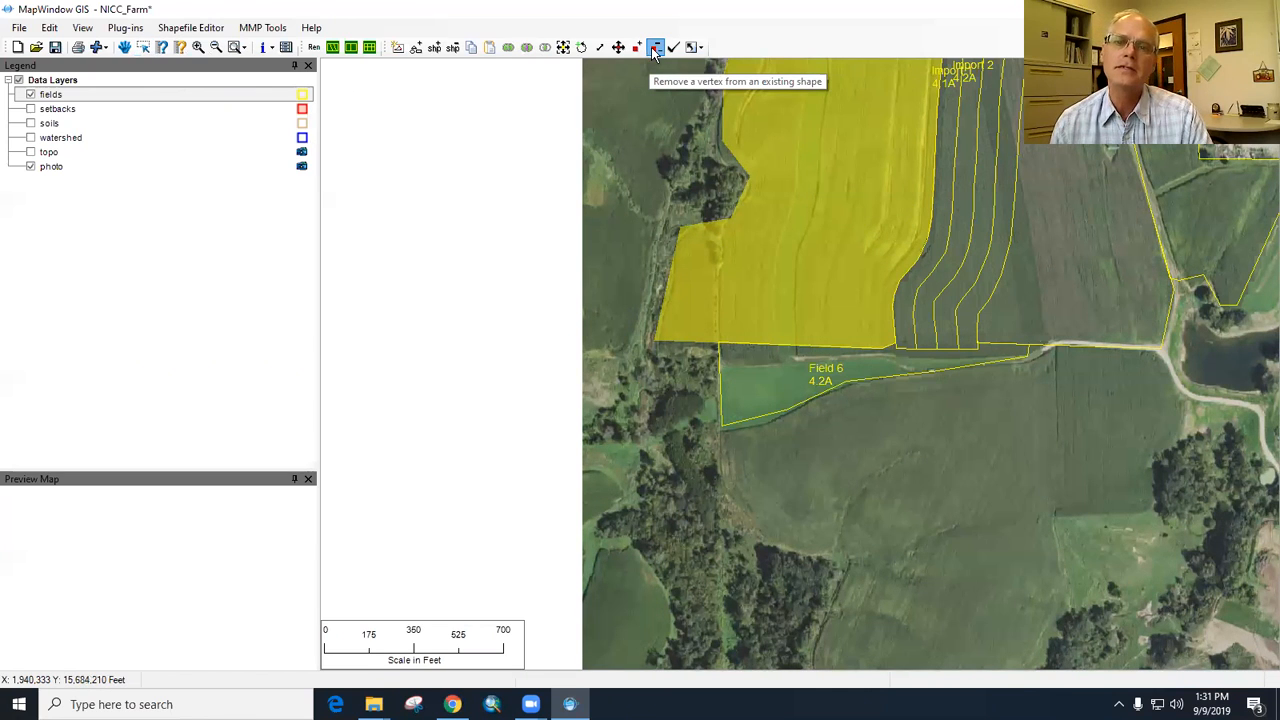
left_click(198, 49)
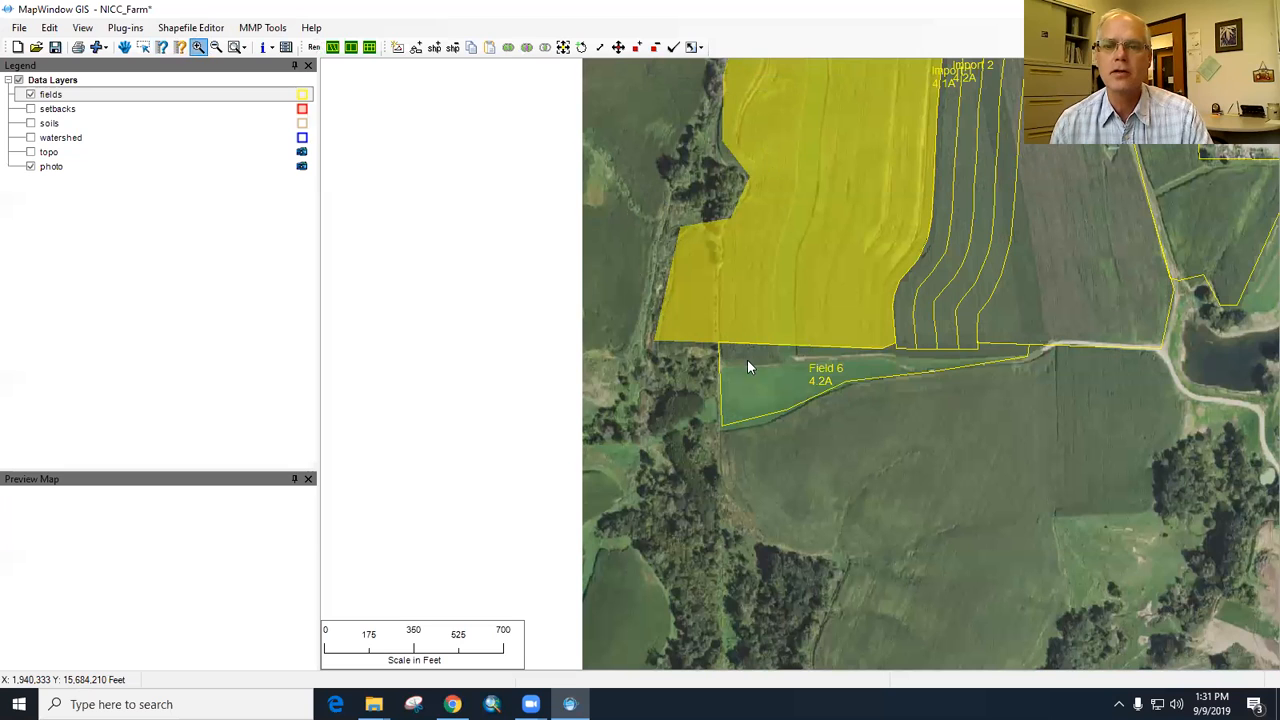
left_click_drag(619, 168, 797, 389)
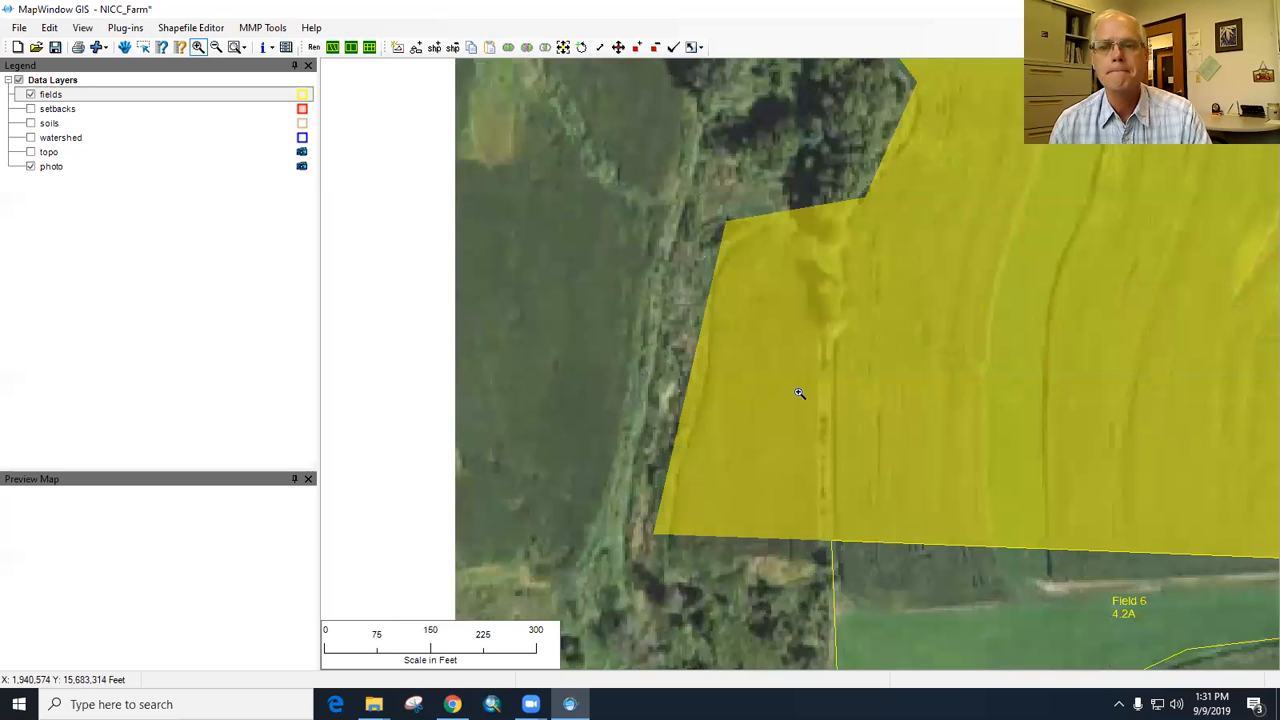
left_click(655, 48)
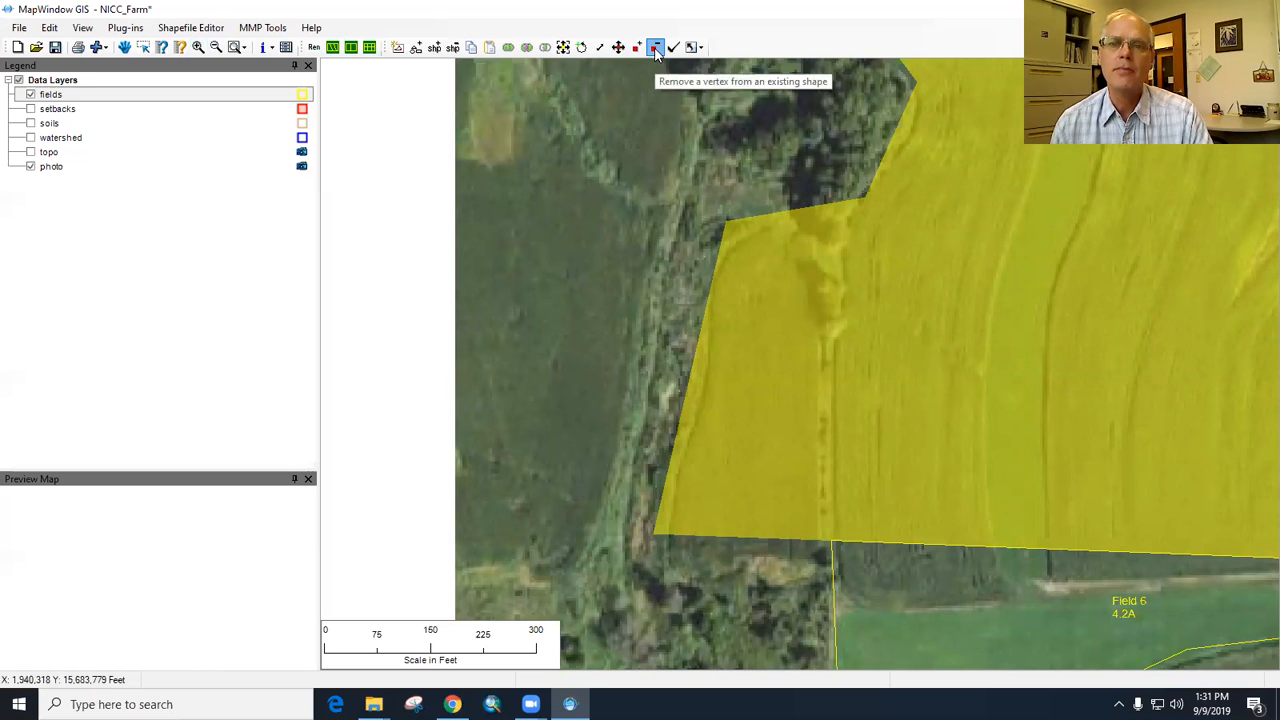
left_click(725, 220)
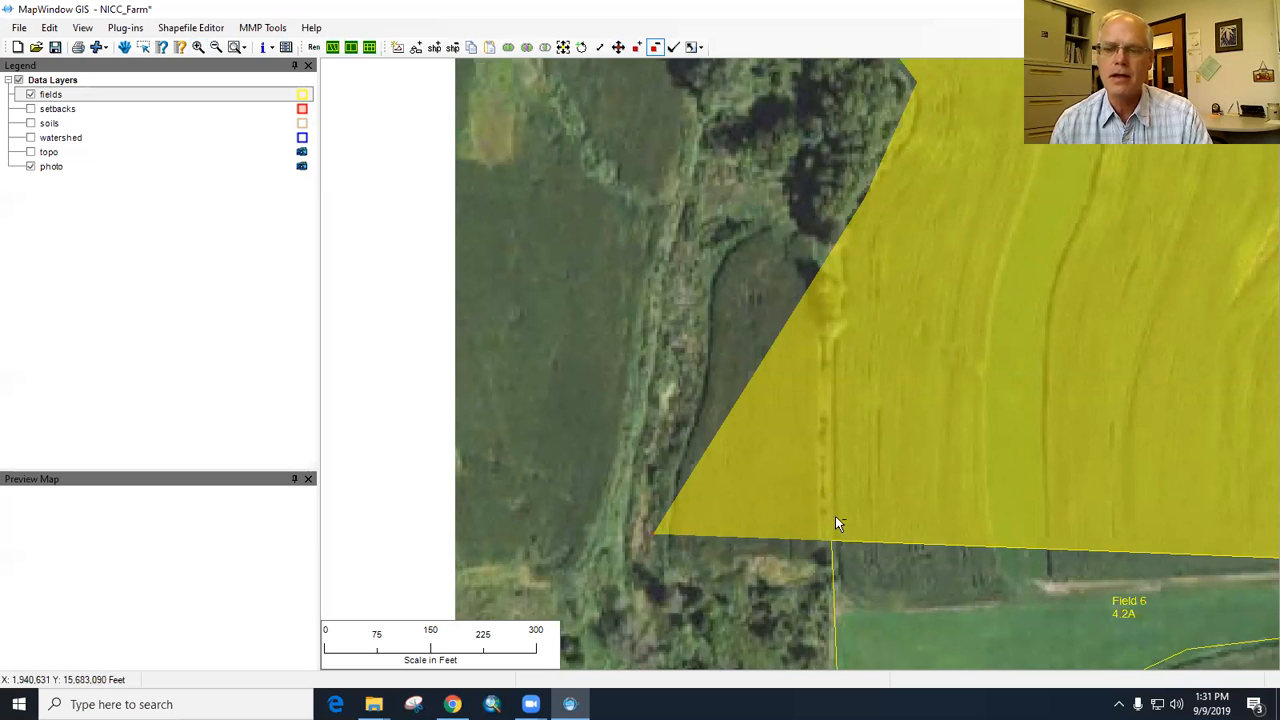
- Move the selected field's southwest corner vertex east to the northwest corner of Field 6
left_click(618, 50)
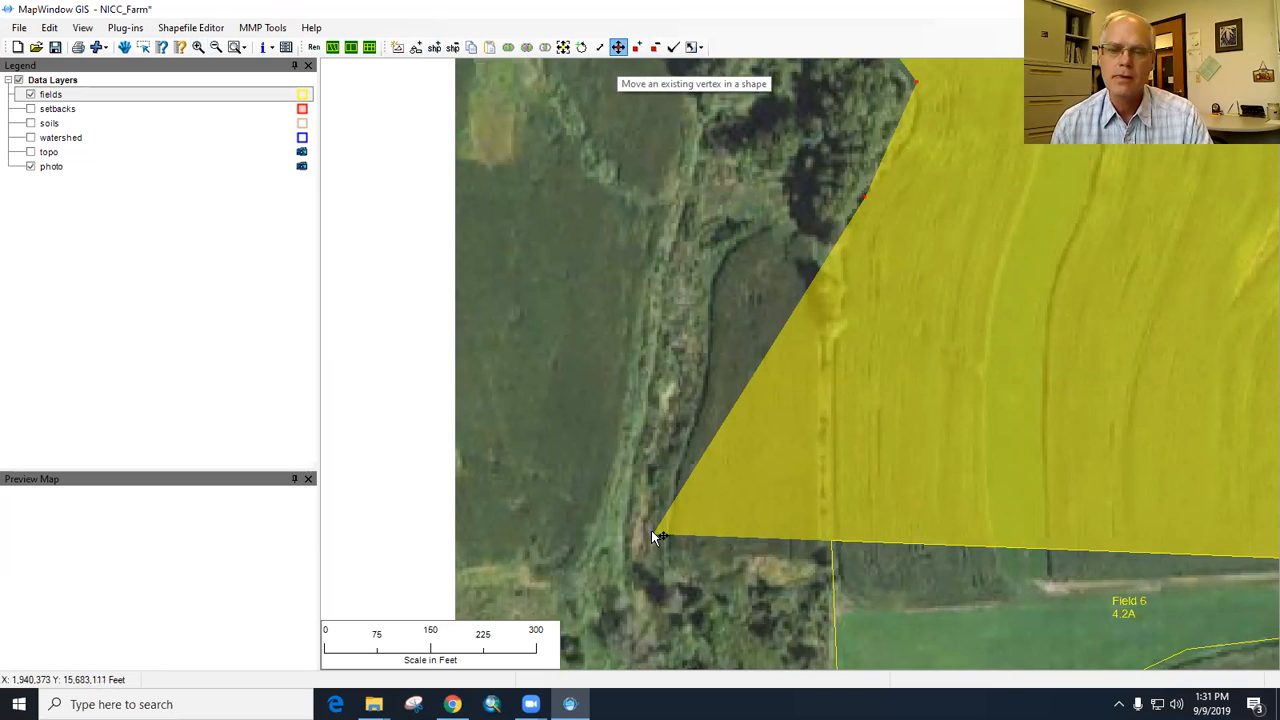
left_click_drag(651, 535, 829, 542)
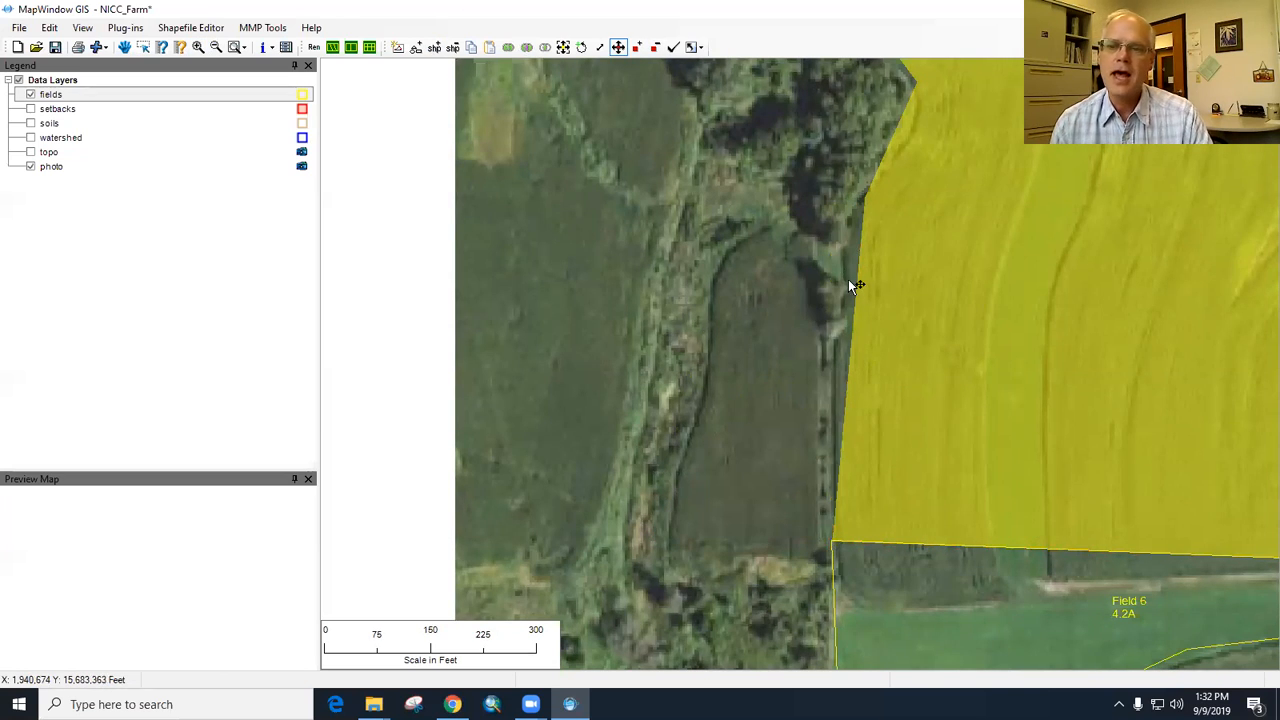
- Add a vertex on the selected field's west edge just below the tree-line bend and move it slightly west to the crop edge
left_click(638, 48)
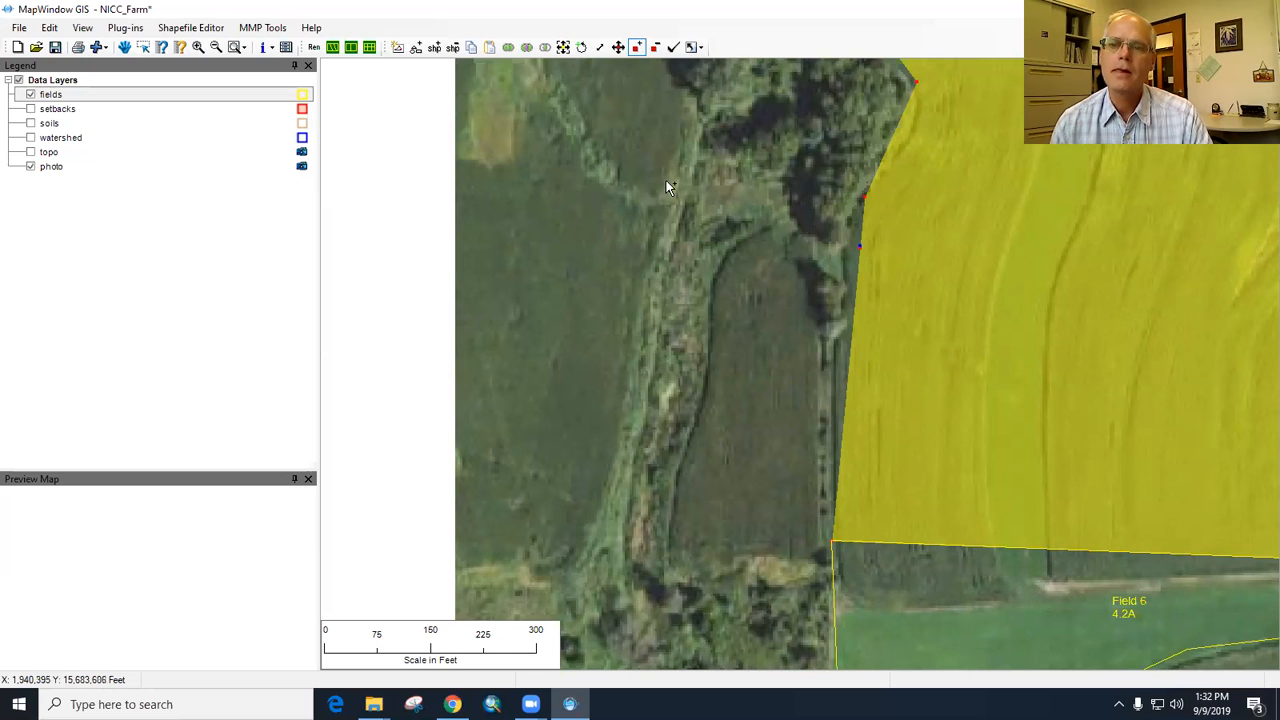
left_click(618, 47)
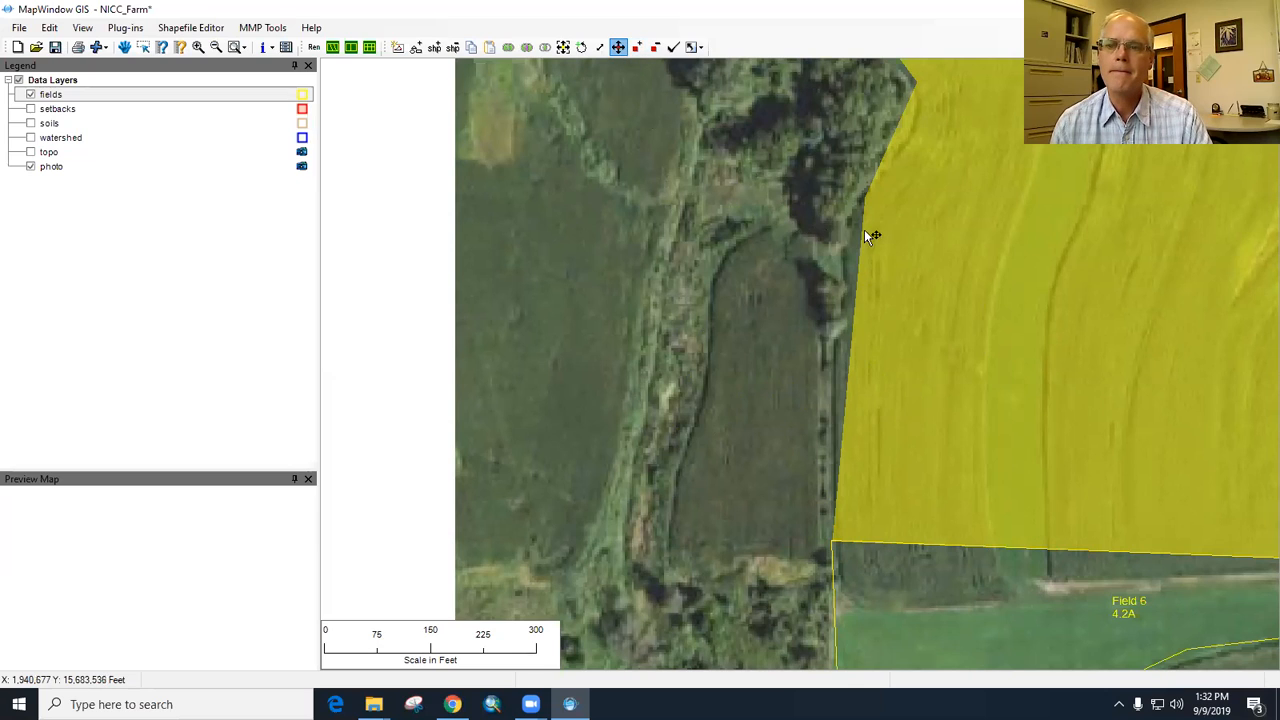
mouse_move(858, 246)
left_click_drag(845, 241, 843, 242)
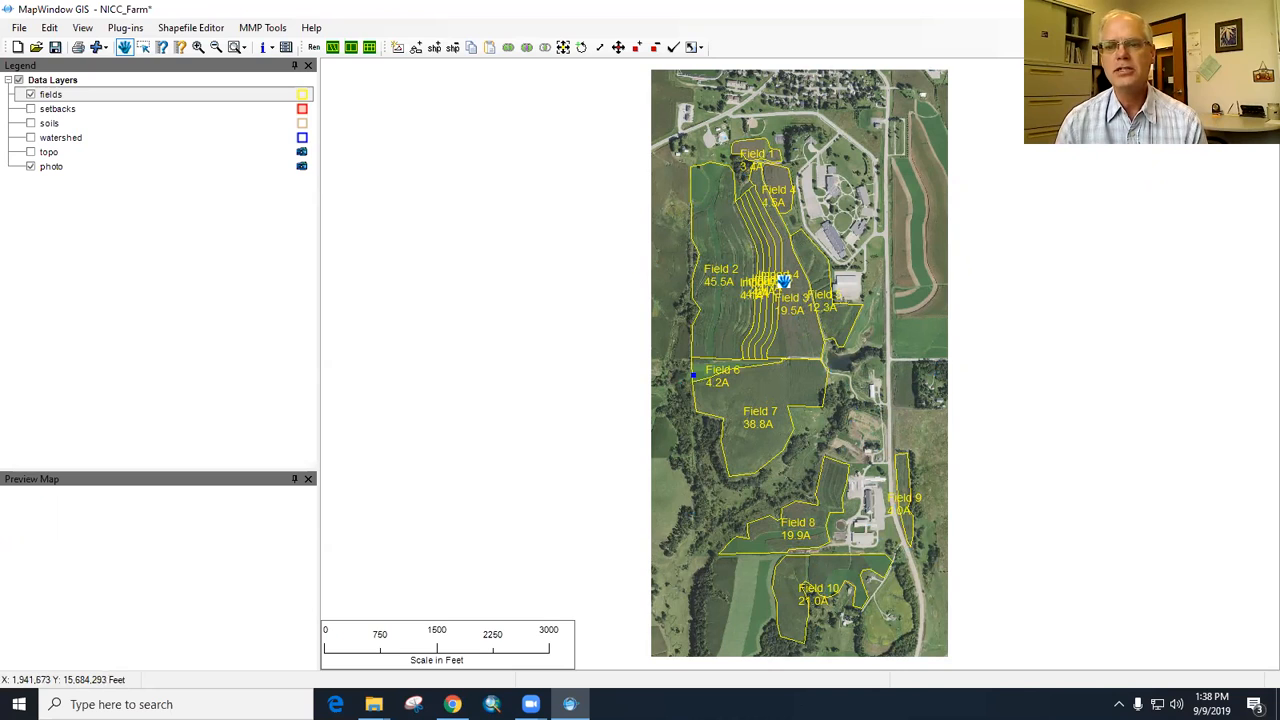
- Open the fields layer's attribute table and set the FIELD_LBL value of Import 1 to SHP 1
right_click(65, 96)
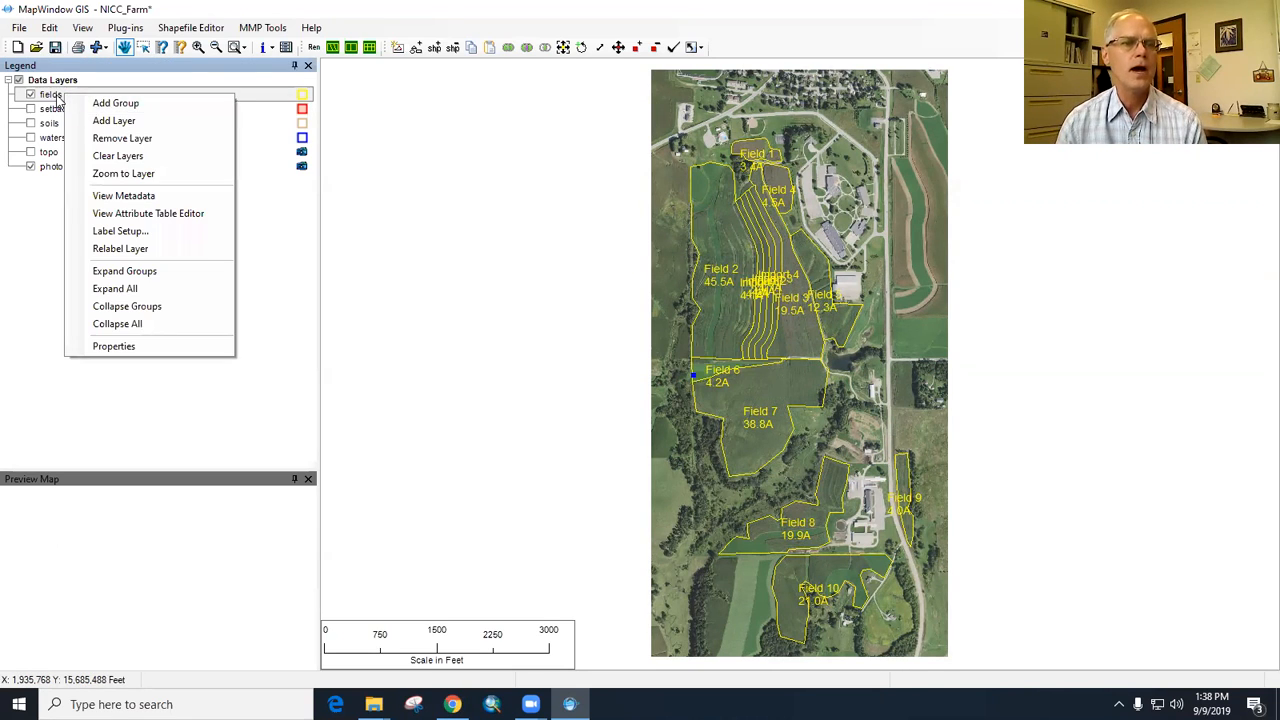
left_click(171, 213)
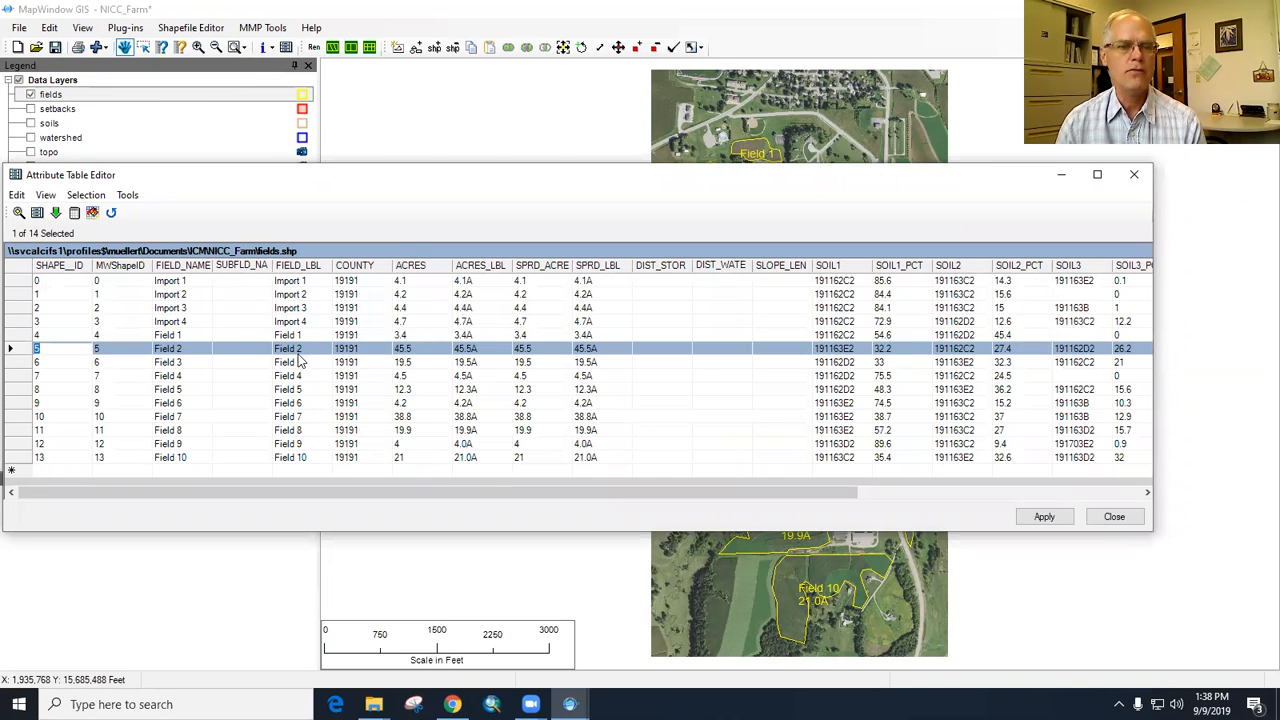
left_click(302, 282)
left_click(302, 282)
key("BackSpace")
key("BackSpace")
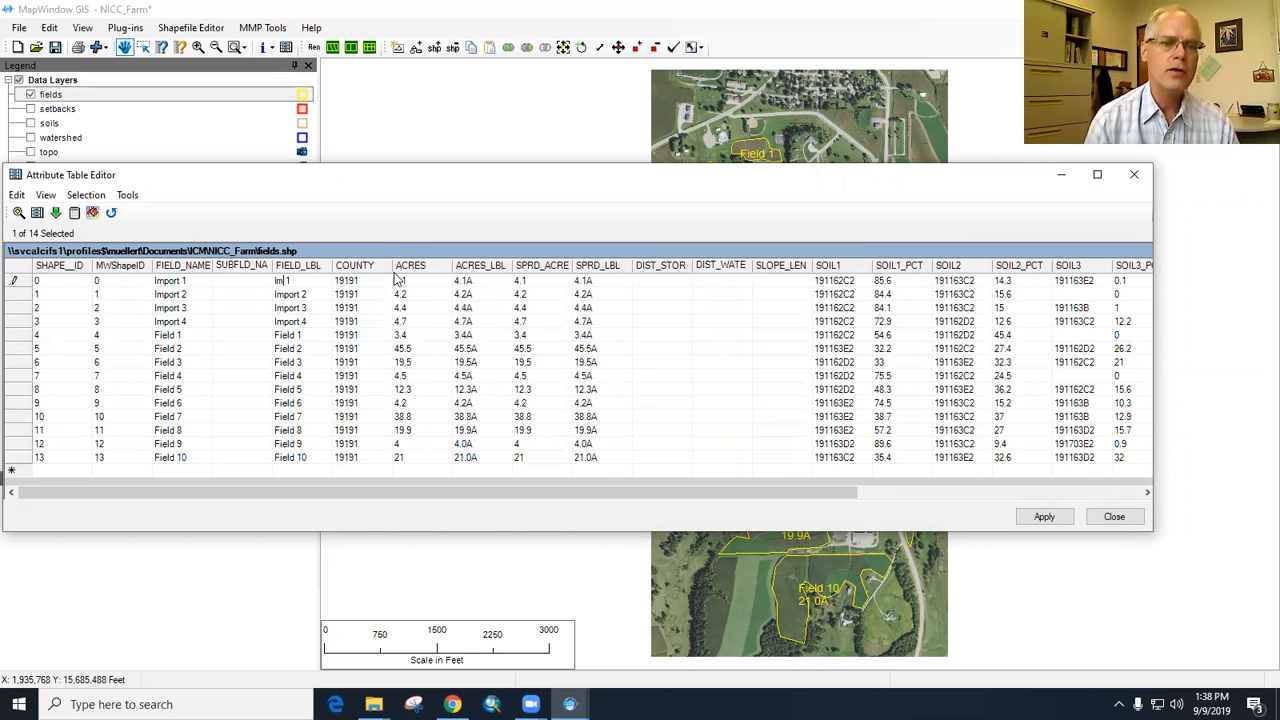
type("SHP1")
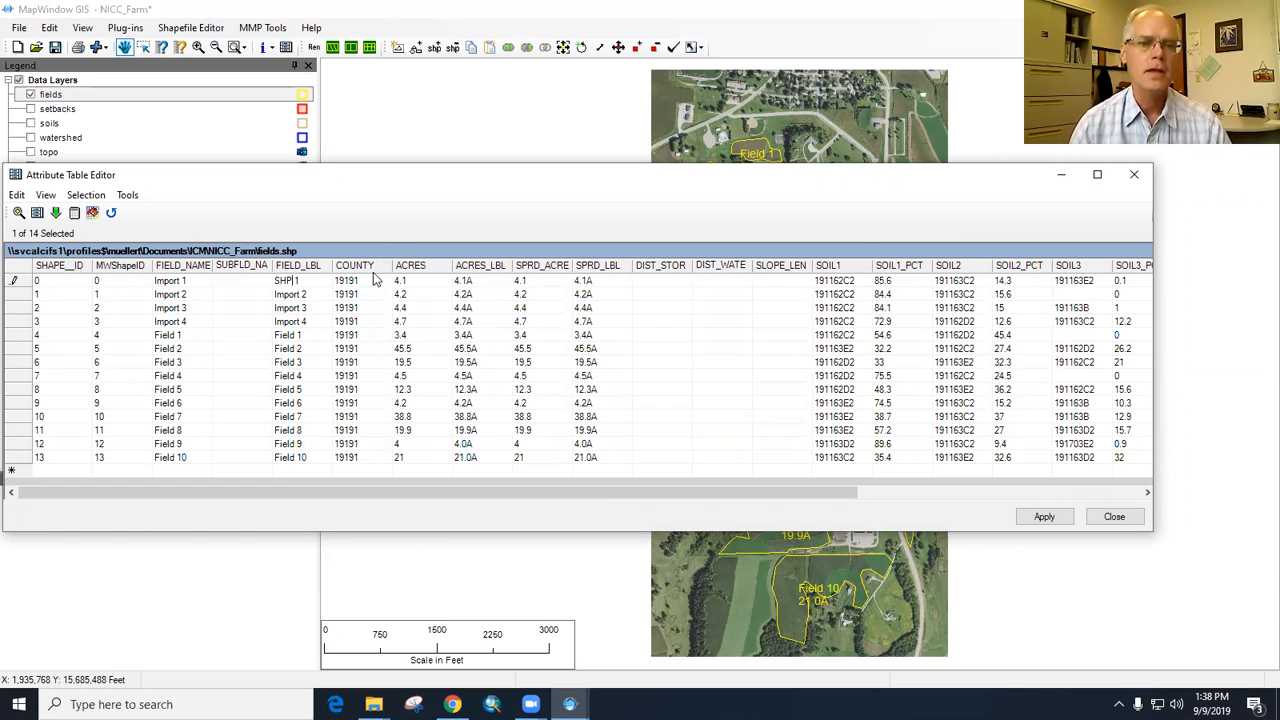
- Set the FIELD_LBL value of Import 2 to SHP 2
left_click(307, 293)
left_click(307, 290)
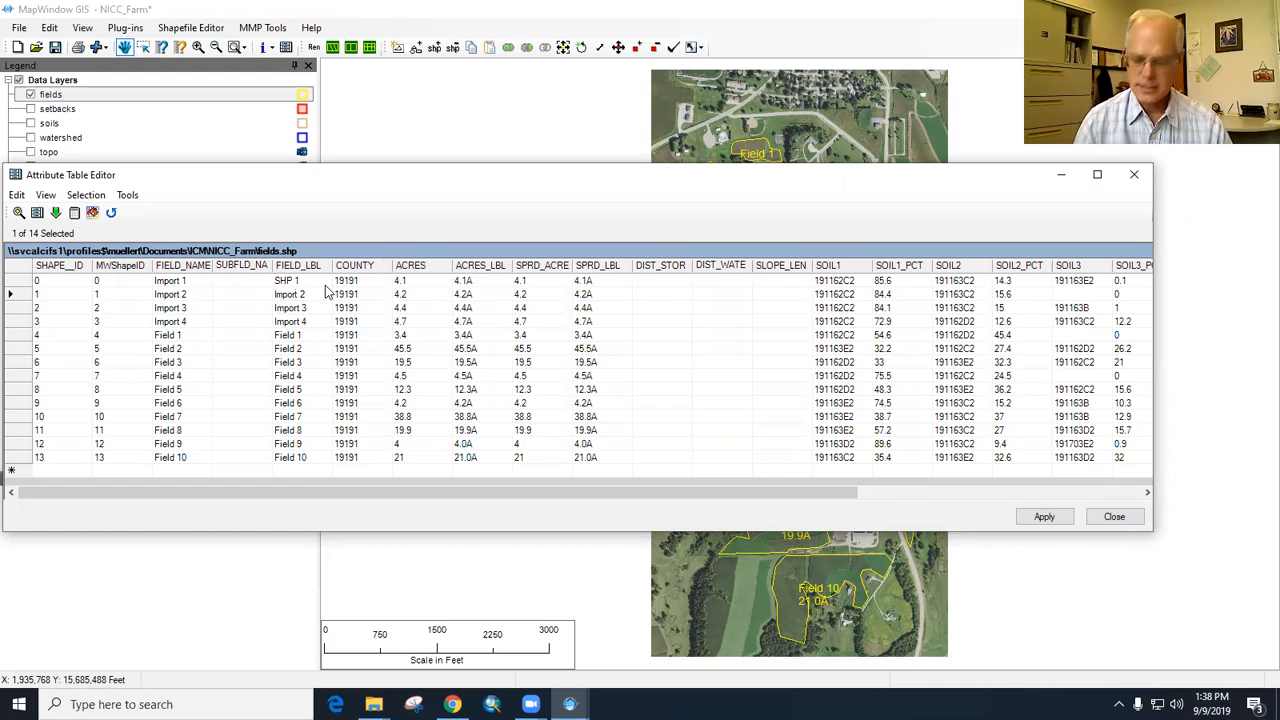
key("BackSpace")
type("SHP")
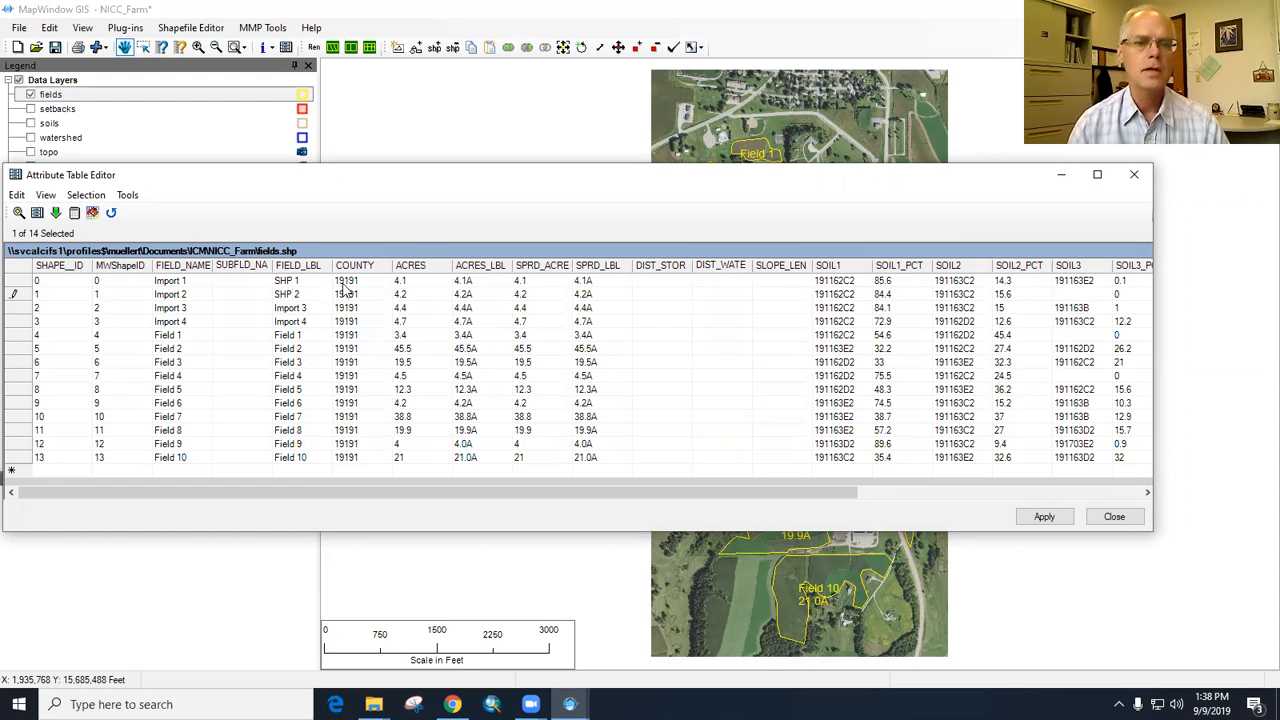
- Set the FIELD_LBL value of Import 3 to SHP 3
left_click(300, 309)
left_click(300, 309)
key("BackSpace")
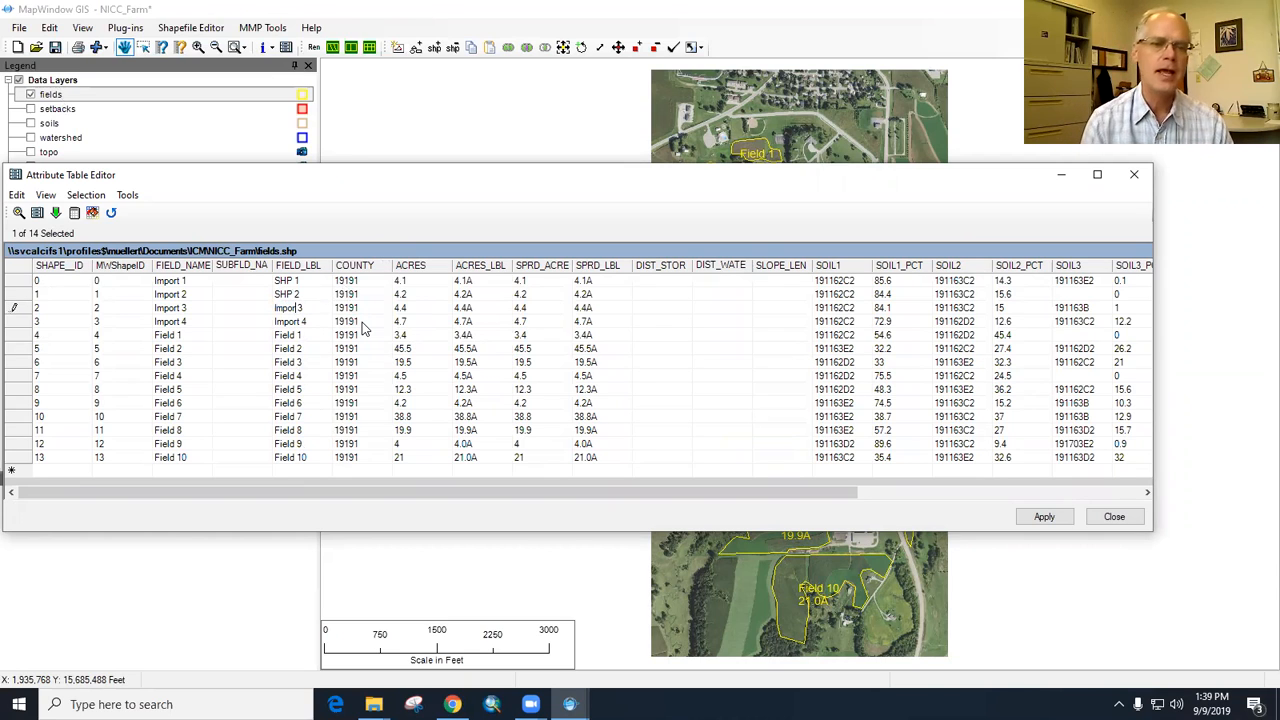
key("BackSpace")
key("BackSpace")
type("S")
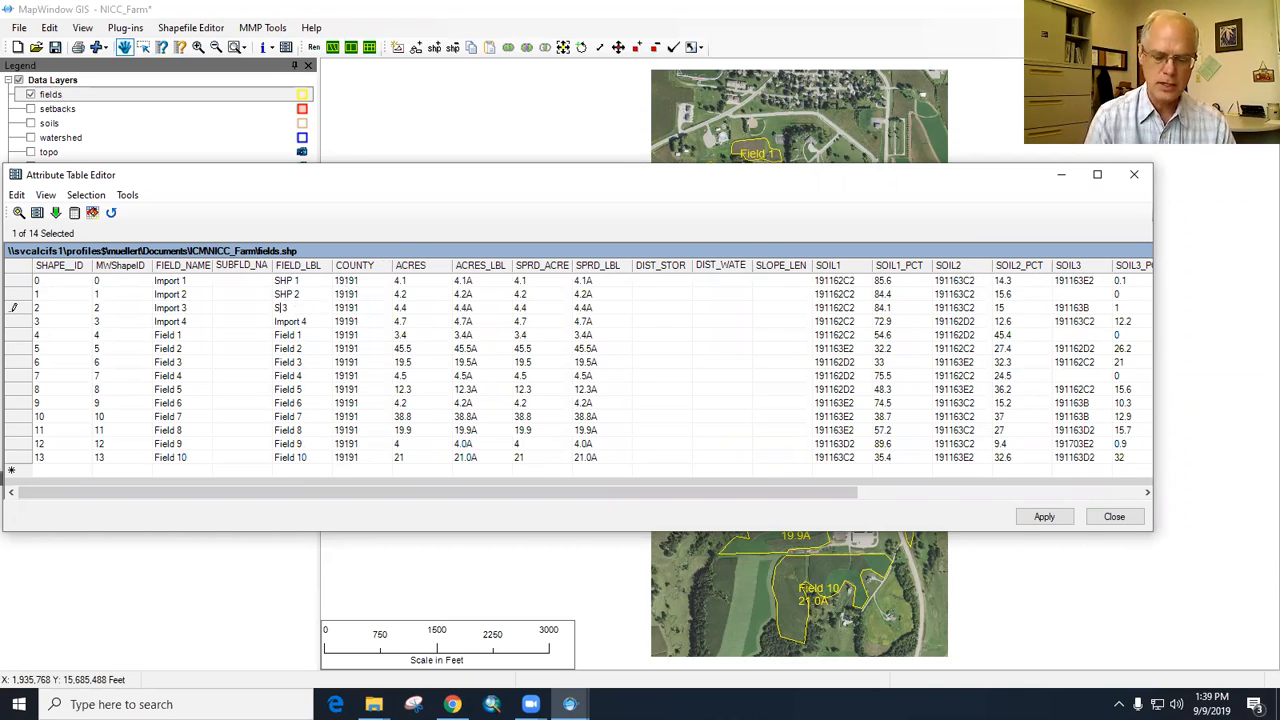
type("HP")
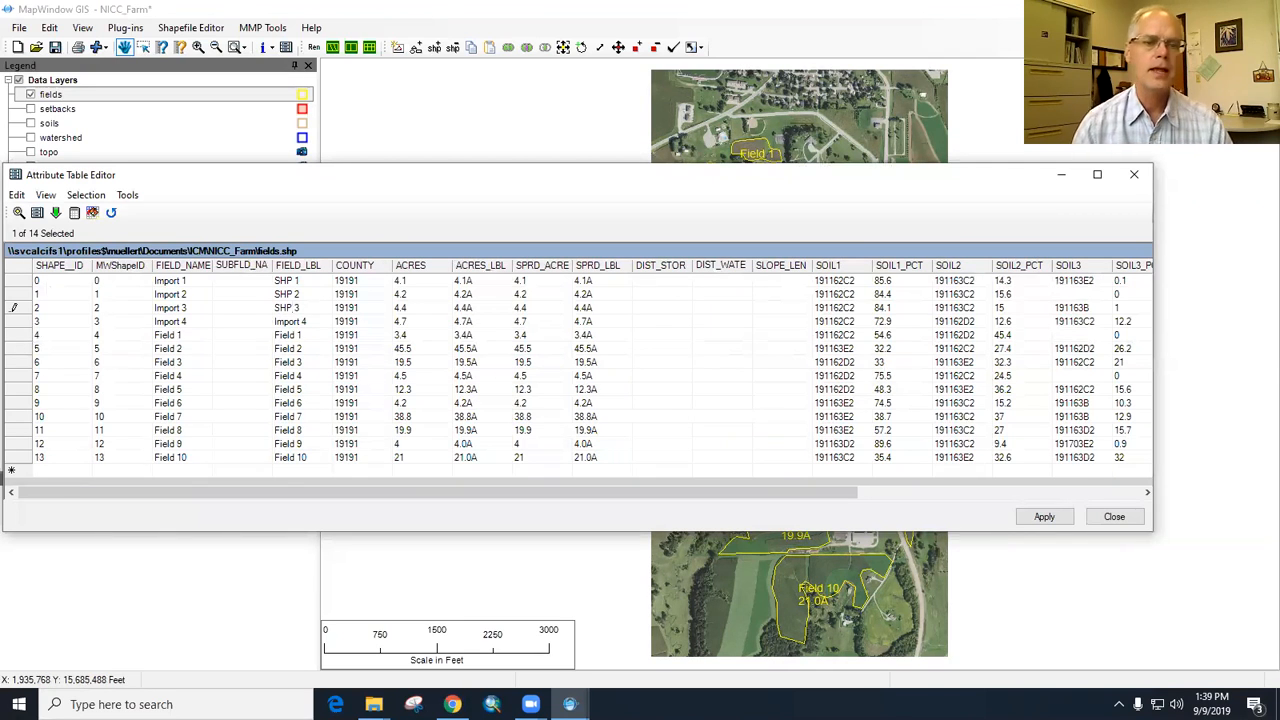
- Set the FIELD_LBL value of Import 4 to SHP 4, apply the table edits and close the attribute table
left_click(300, 321)
left_click(303, 319)
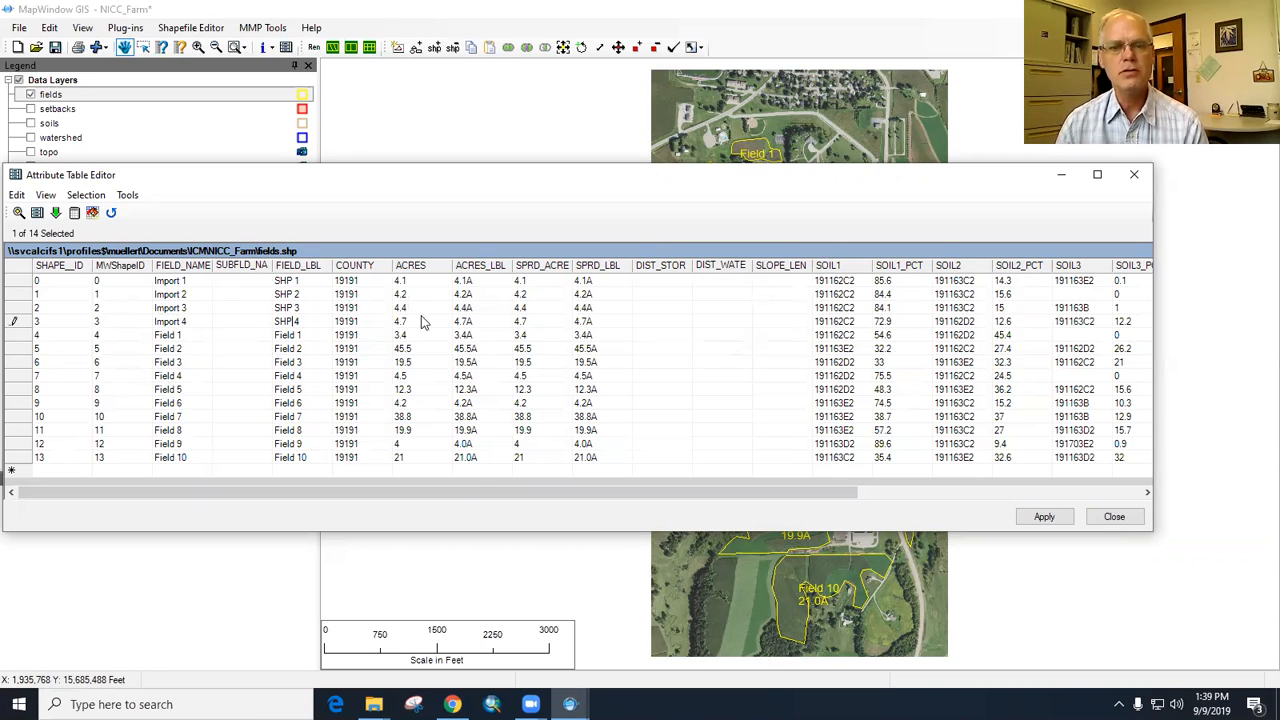
left_click(477, 483)
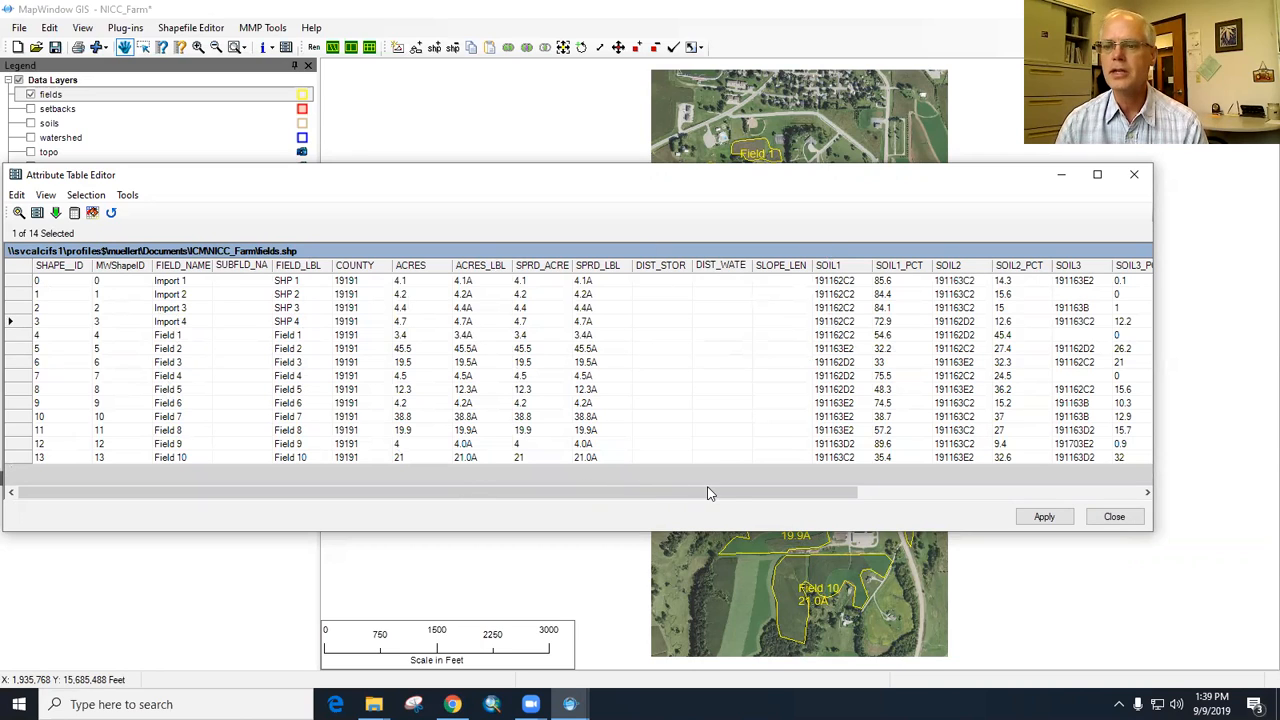
left_click_drag(730, 494, 248, 482)
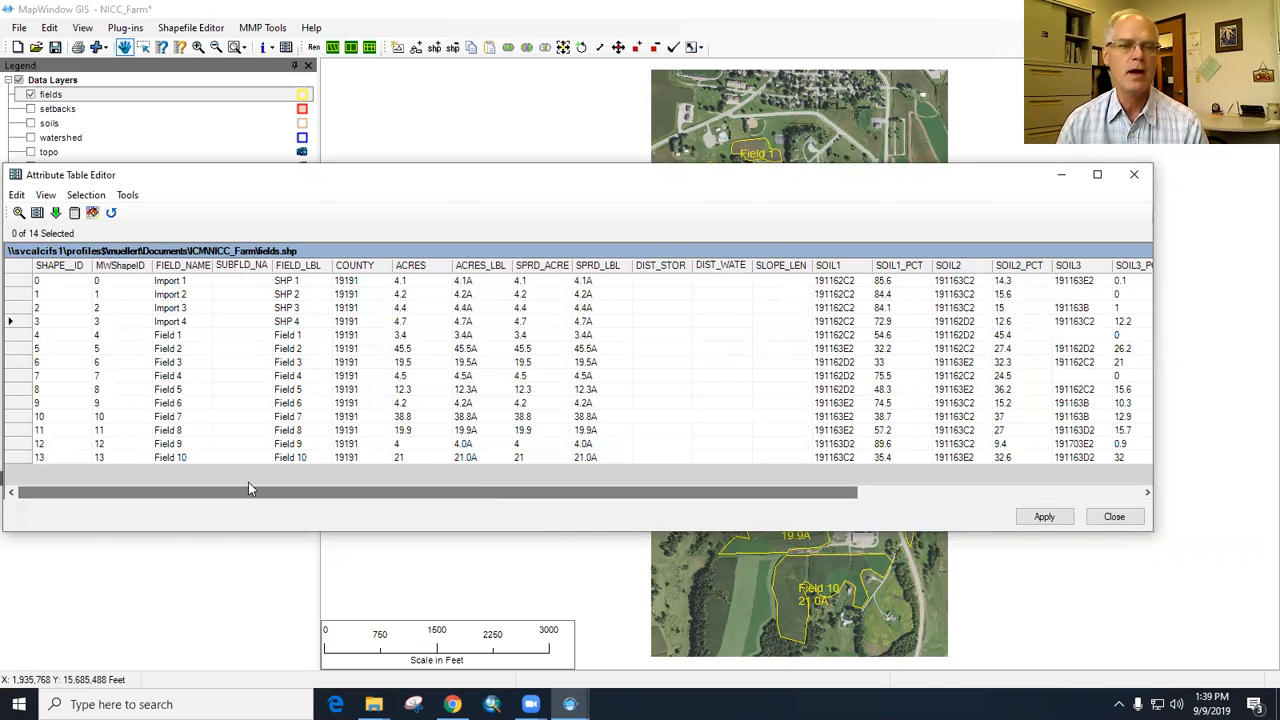
left_click(1045, 518)
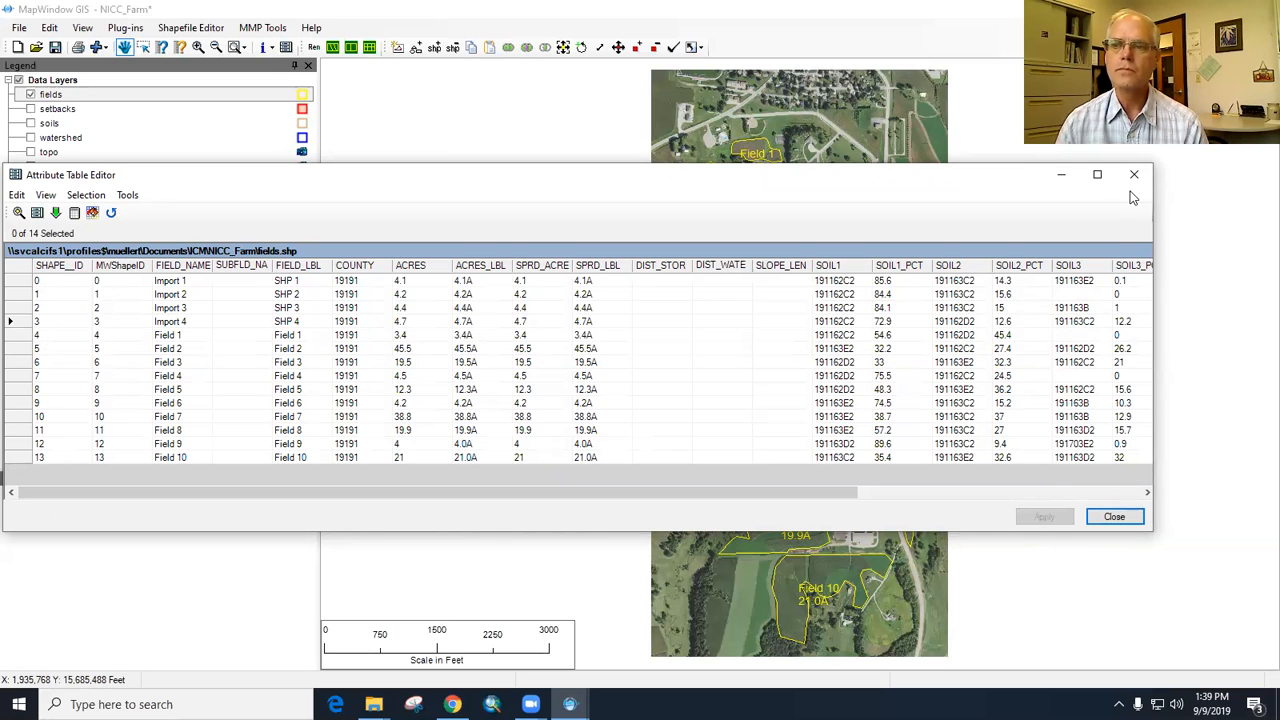
left_click(1114, 517)
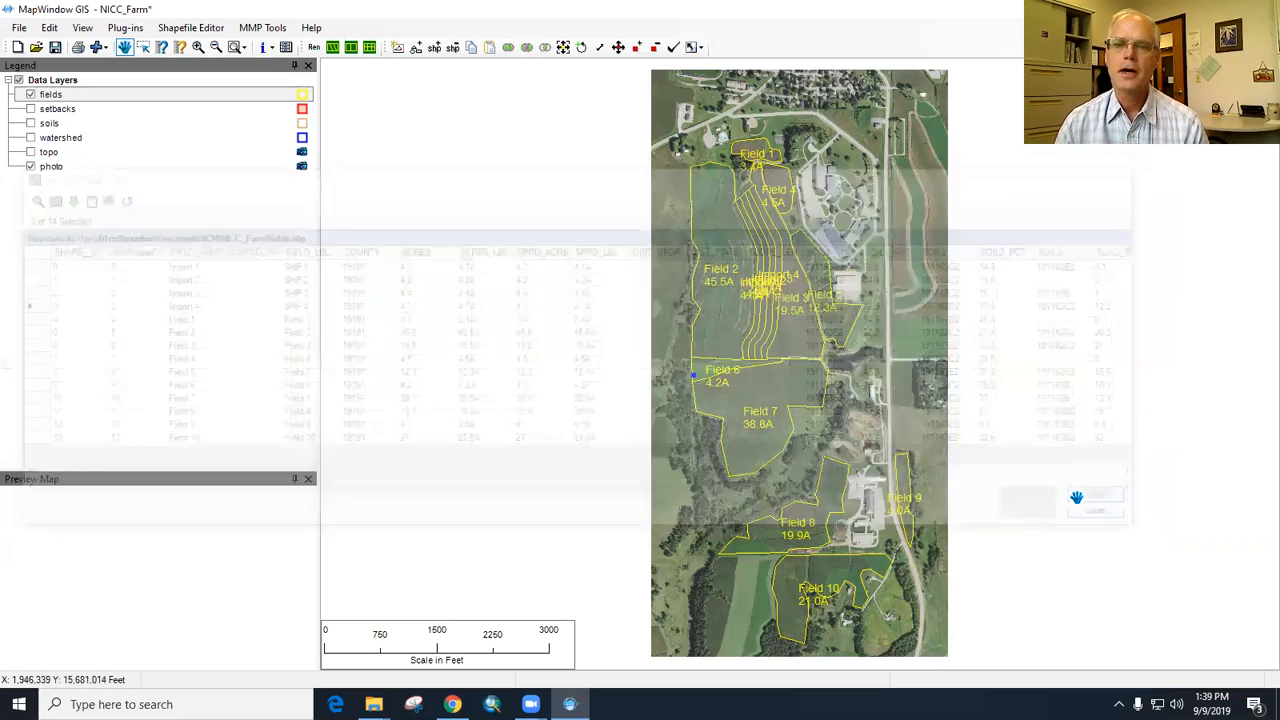
- Check the edited field labels in the fields layer's attribute table
right_click(145, 97)
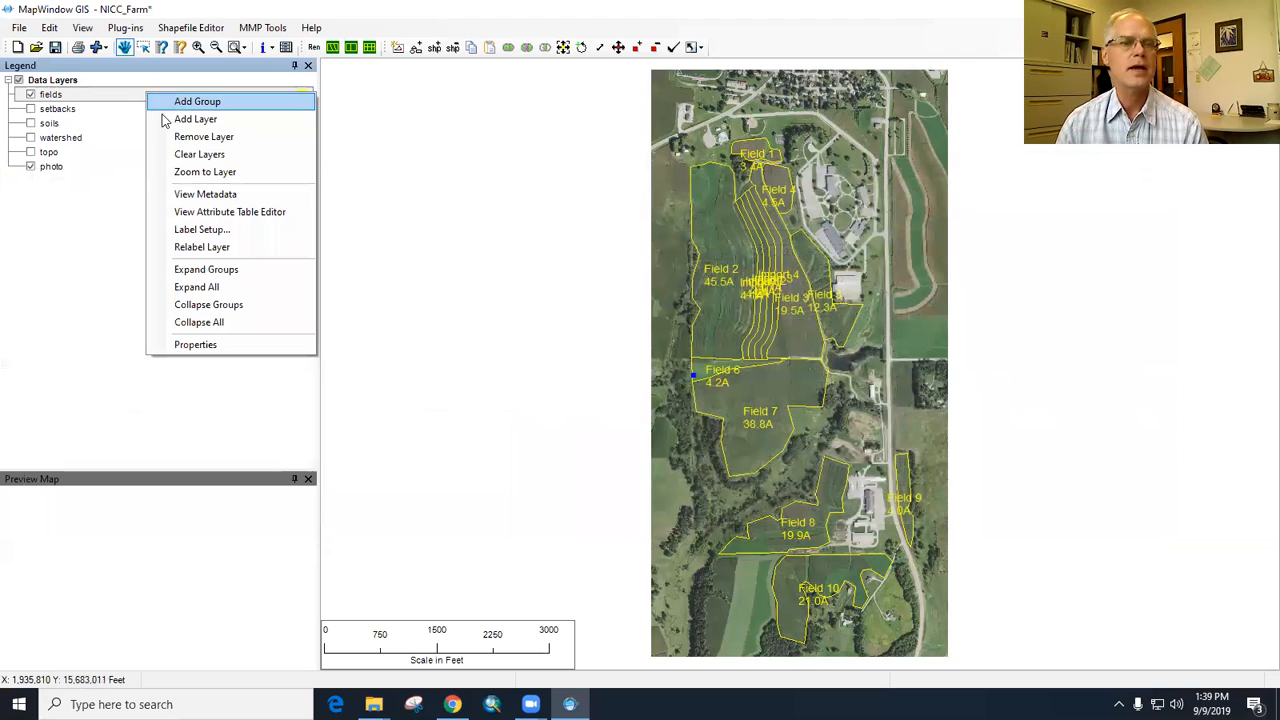
left_click(220, 212)
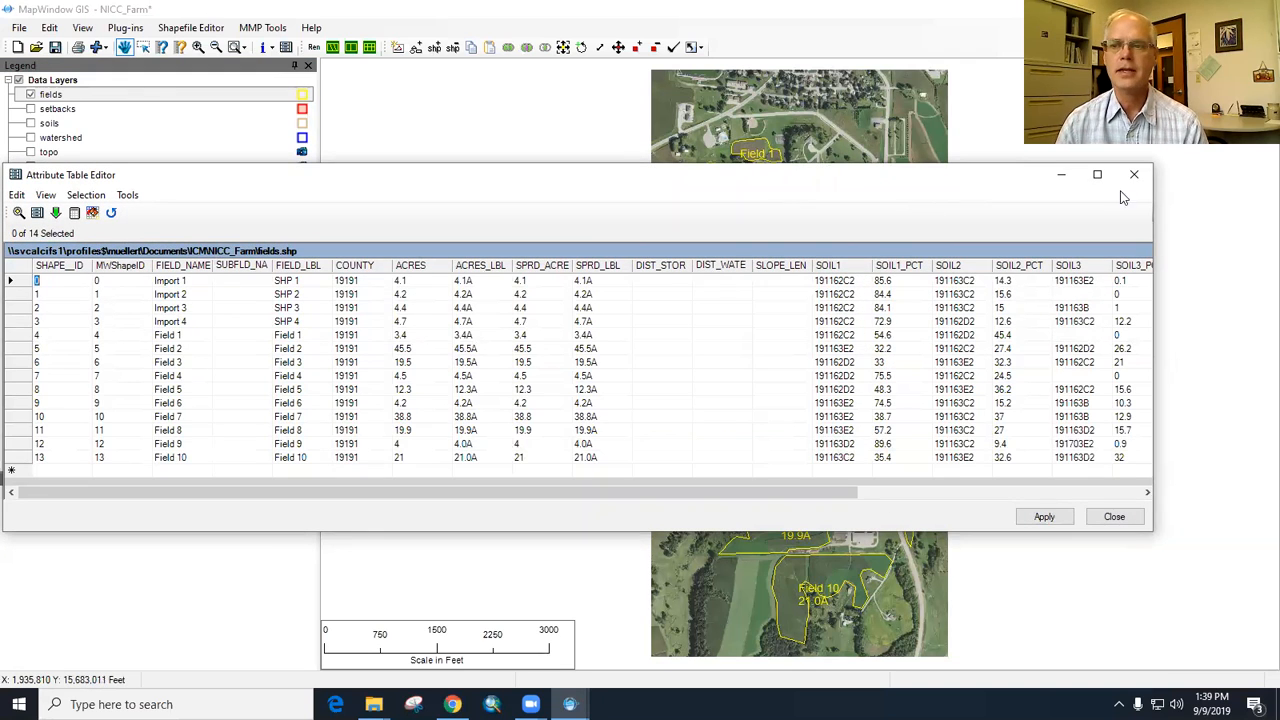
left_click(1134, 175)
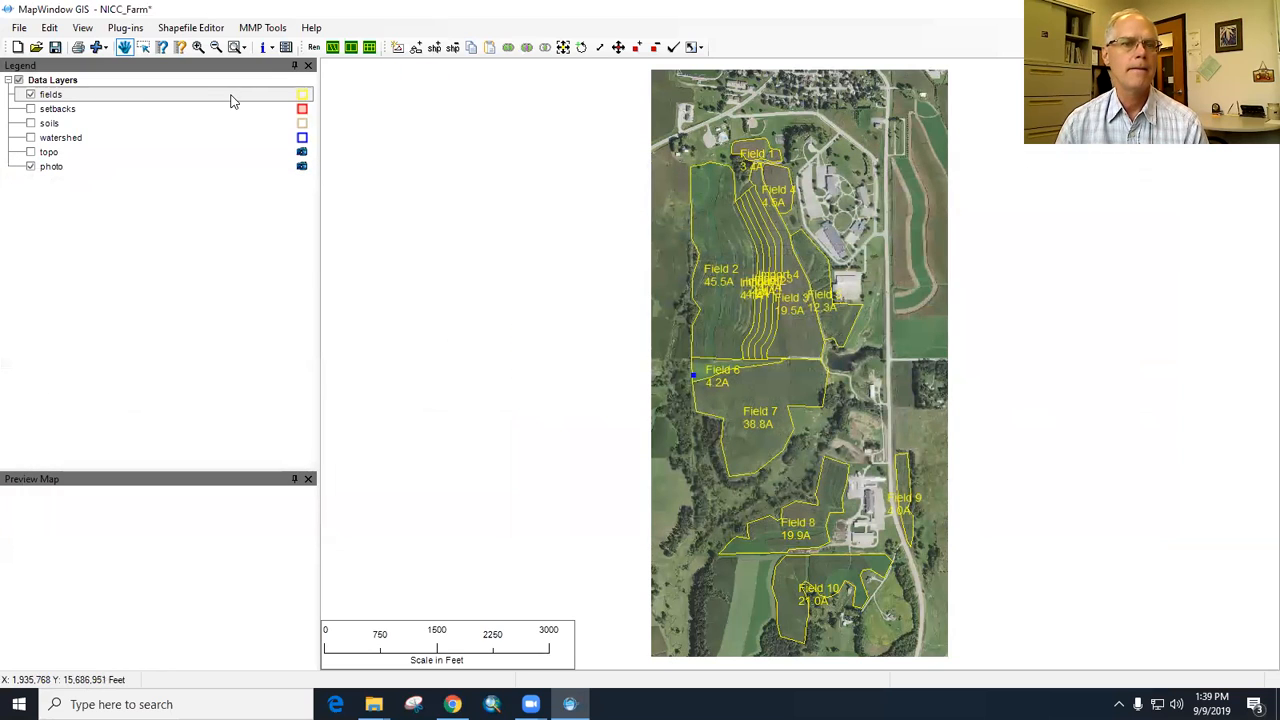
- Relabel the fields layer through its label setup, using FIELD_LBL for the first line and ACRES_LBL for the second
right_click(230, 96)
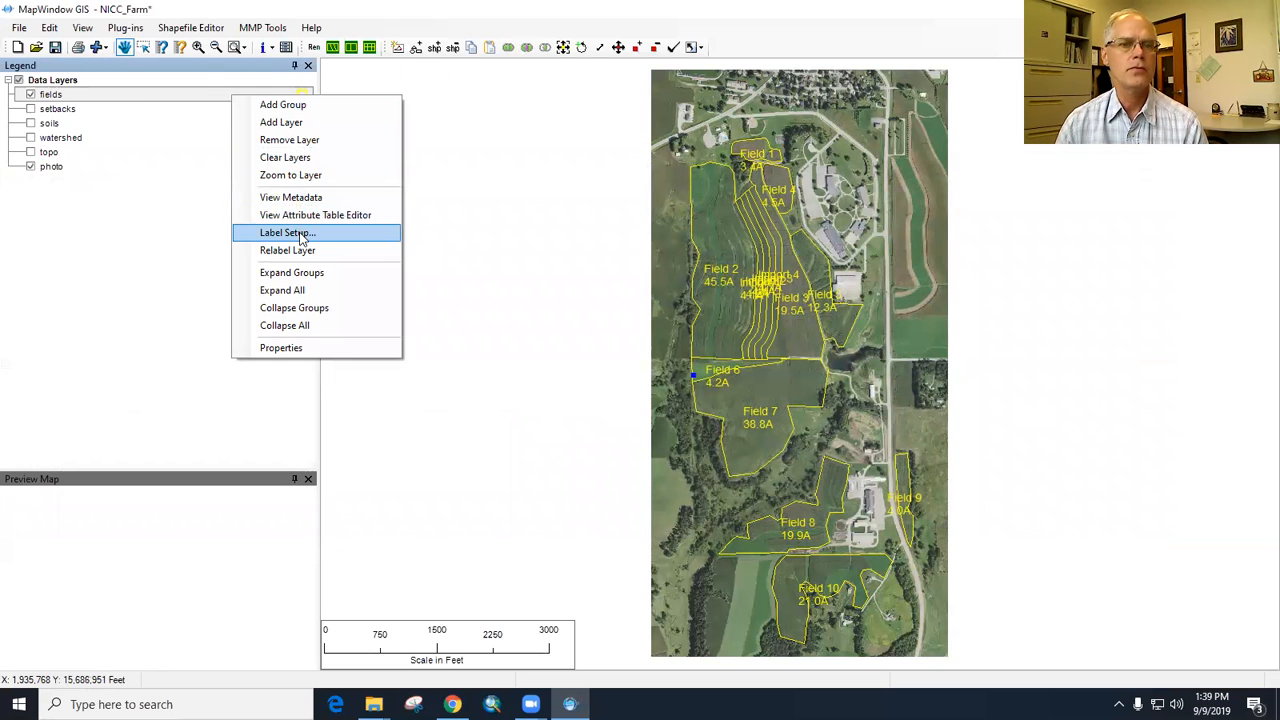
left_click(301, 348)
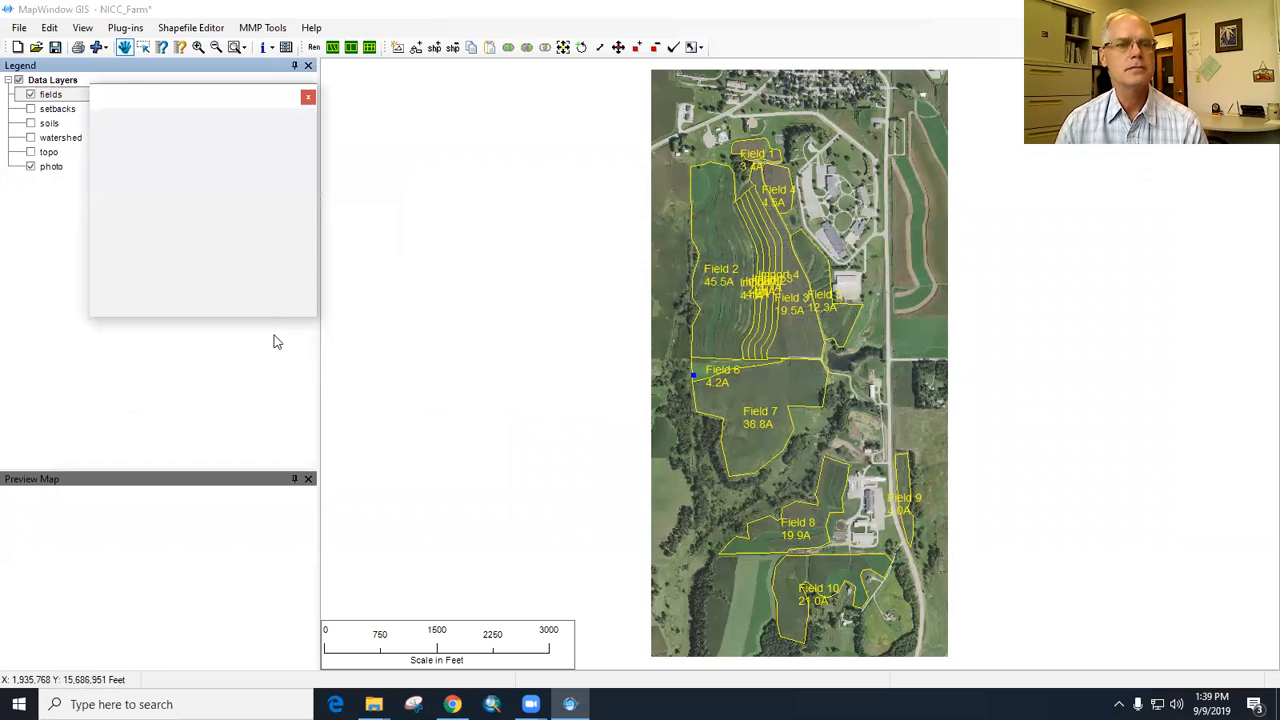
left_click(309, 262)
left_click(309, 262)
left_click(309, 262)
left_click(309, 262)
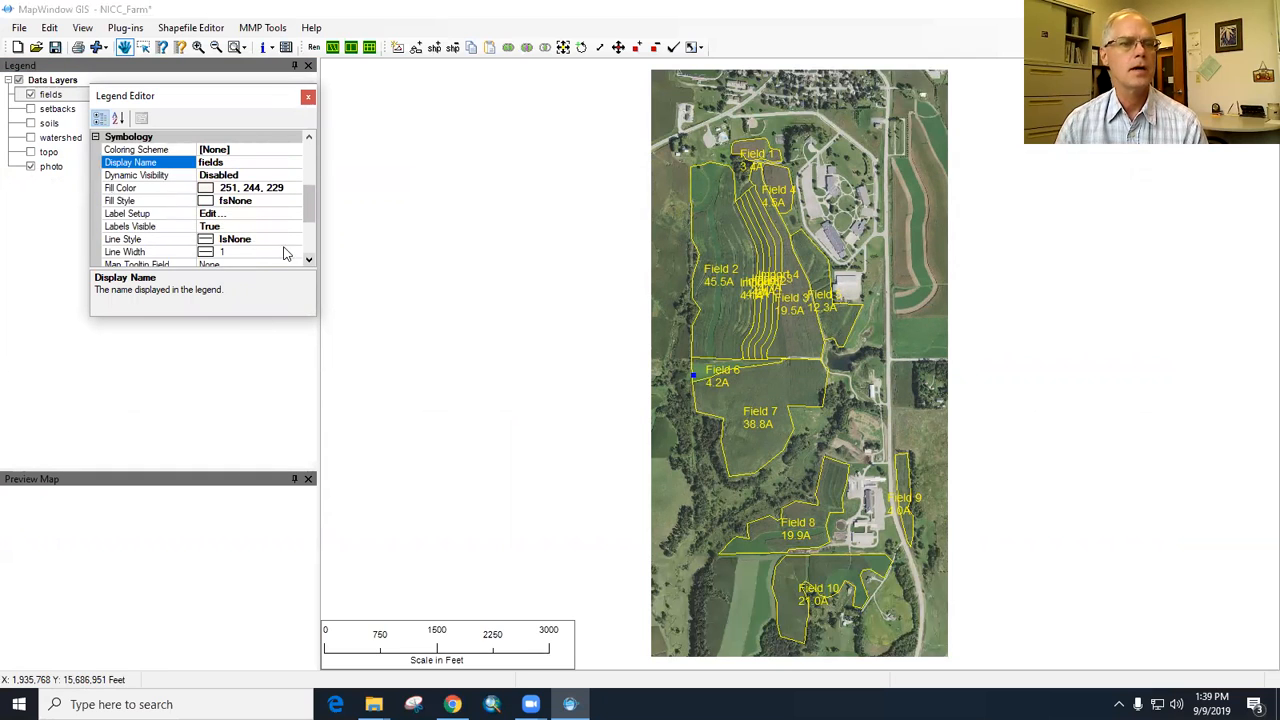
left_click(236, 214)
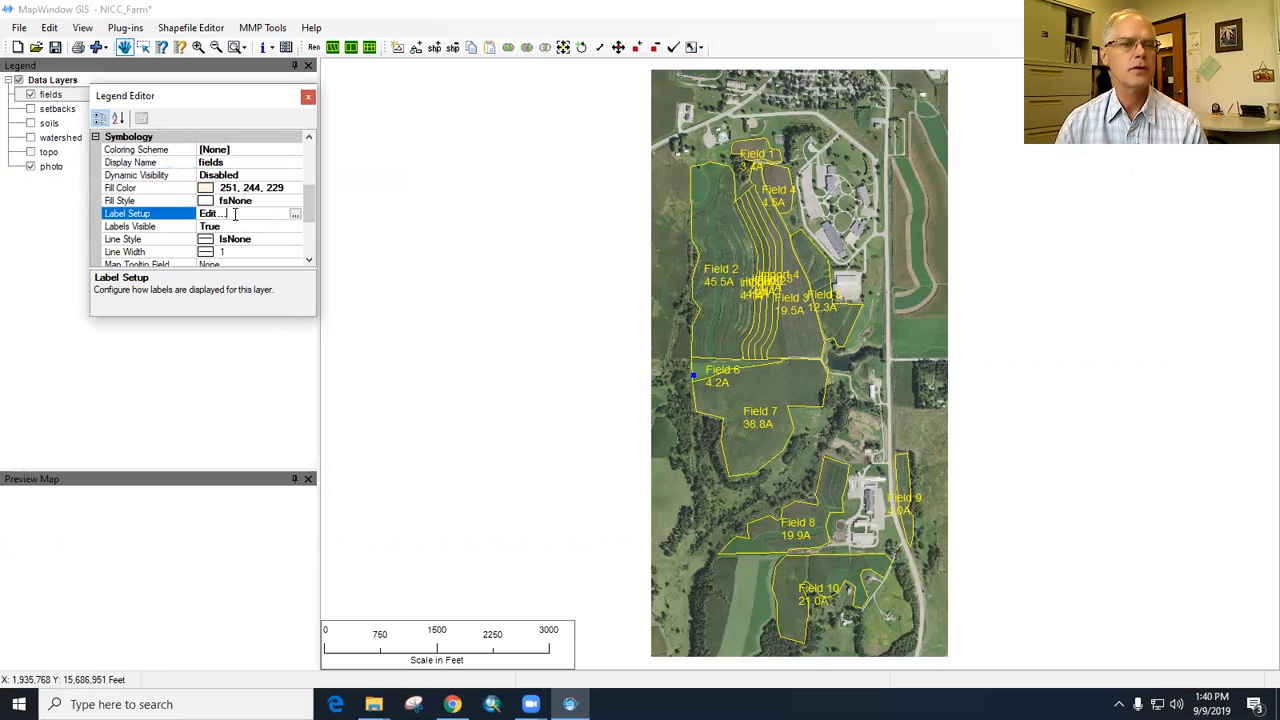
left_click(295, 216)
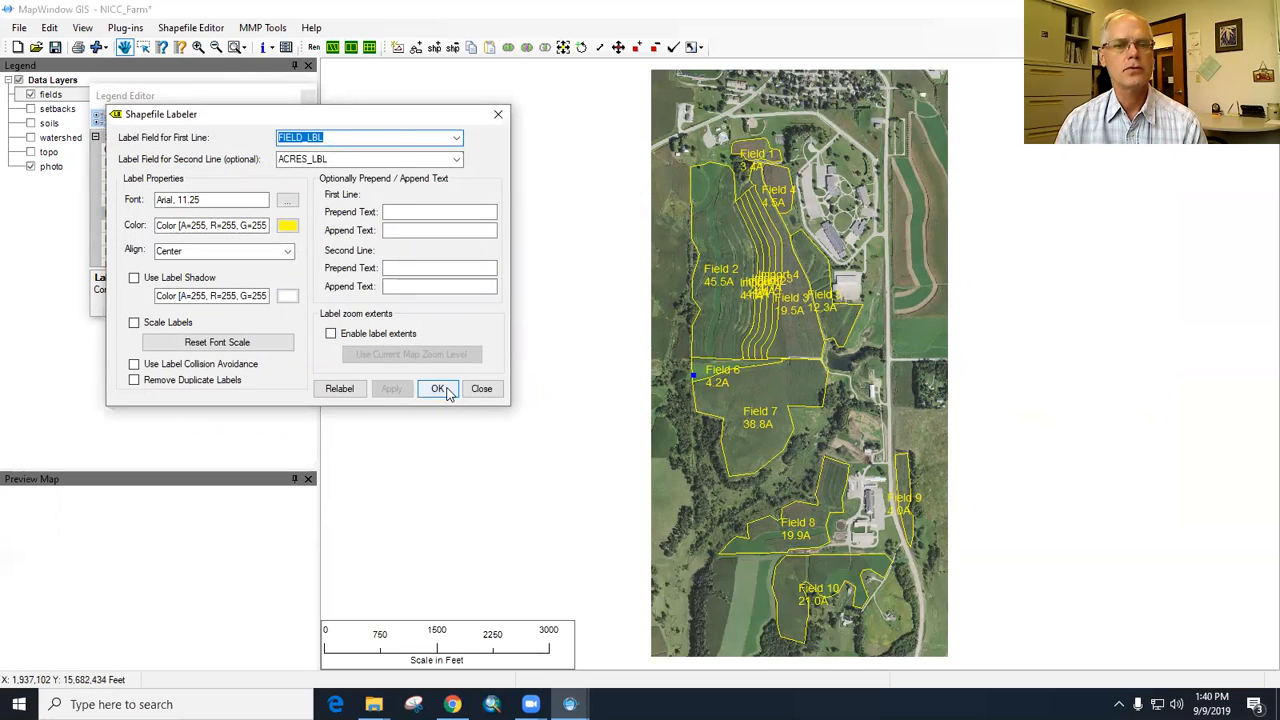
left_click(345, 390)
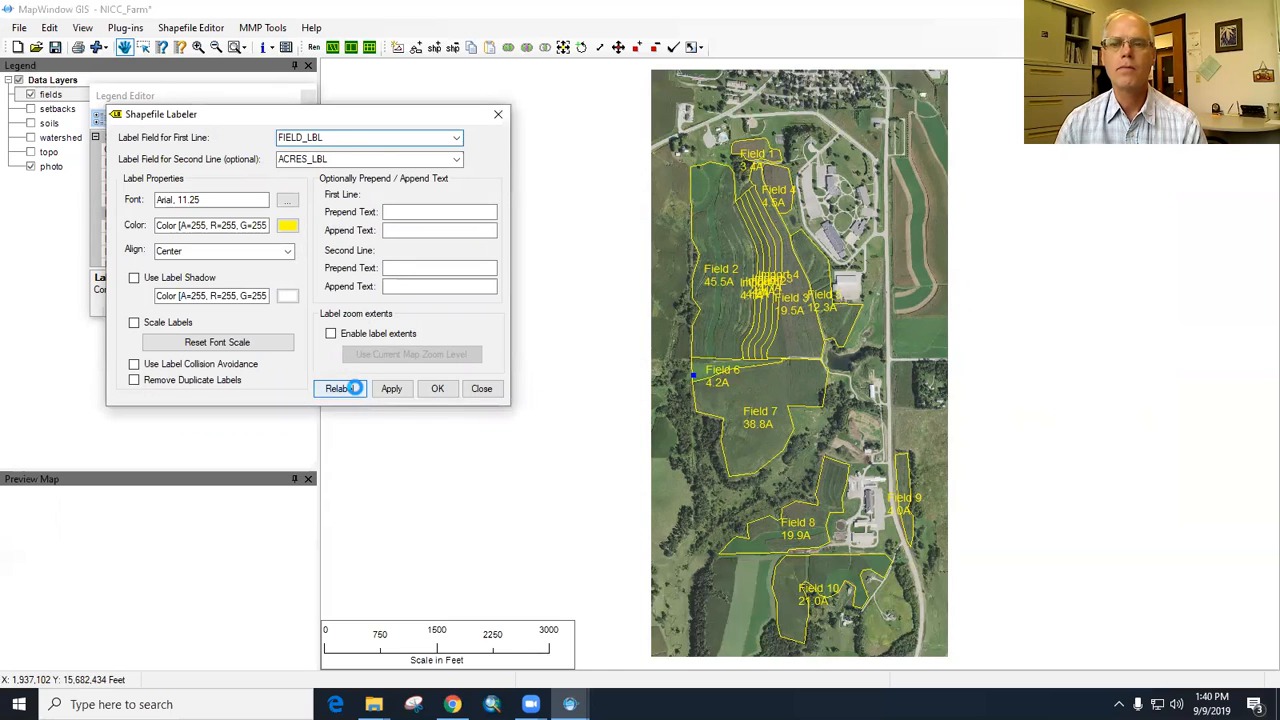
left_click(391, 390)
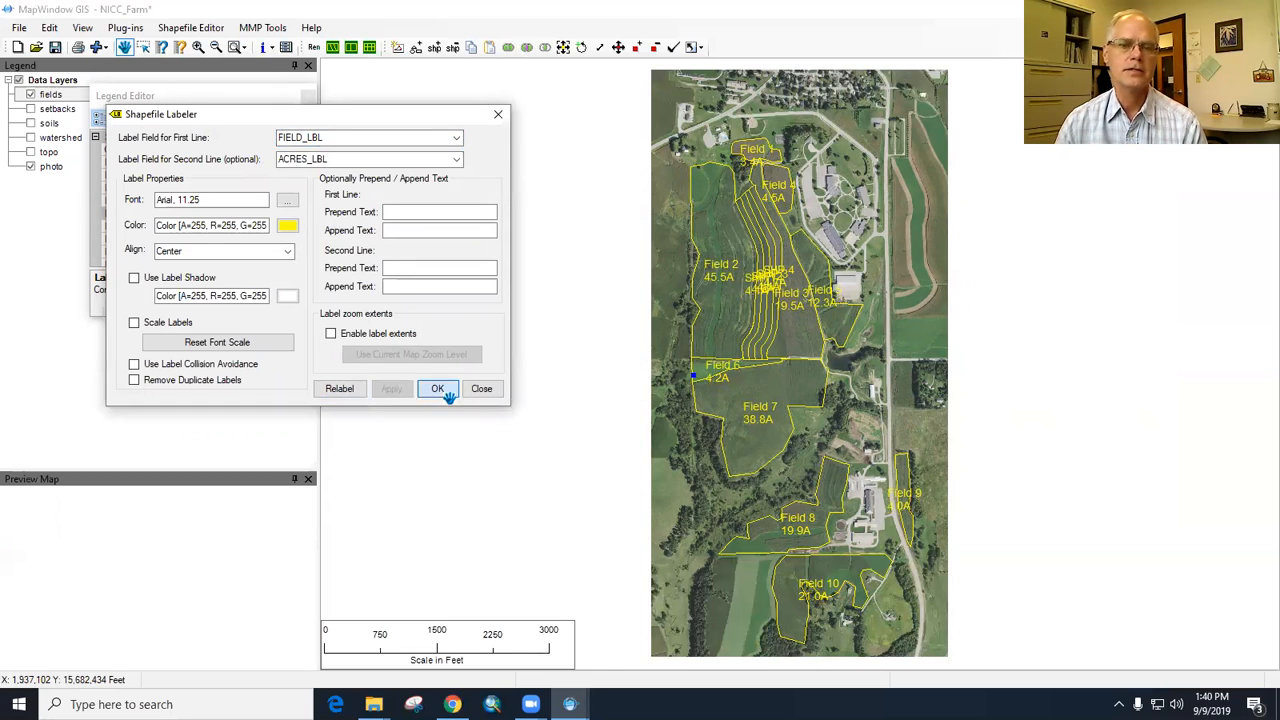
left_click(437, 390)
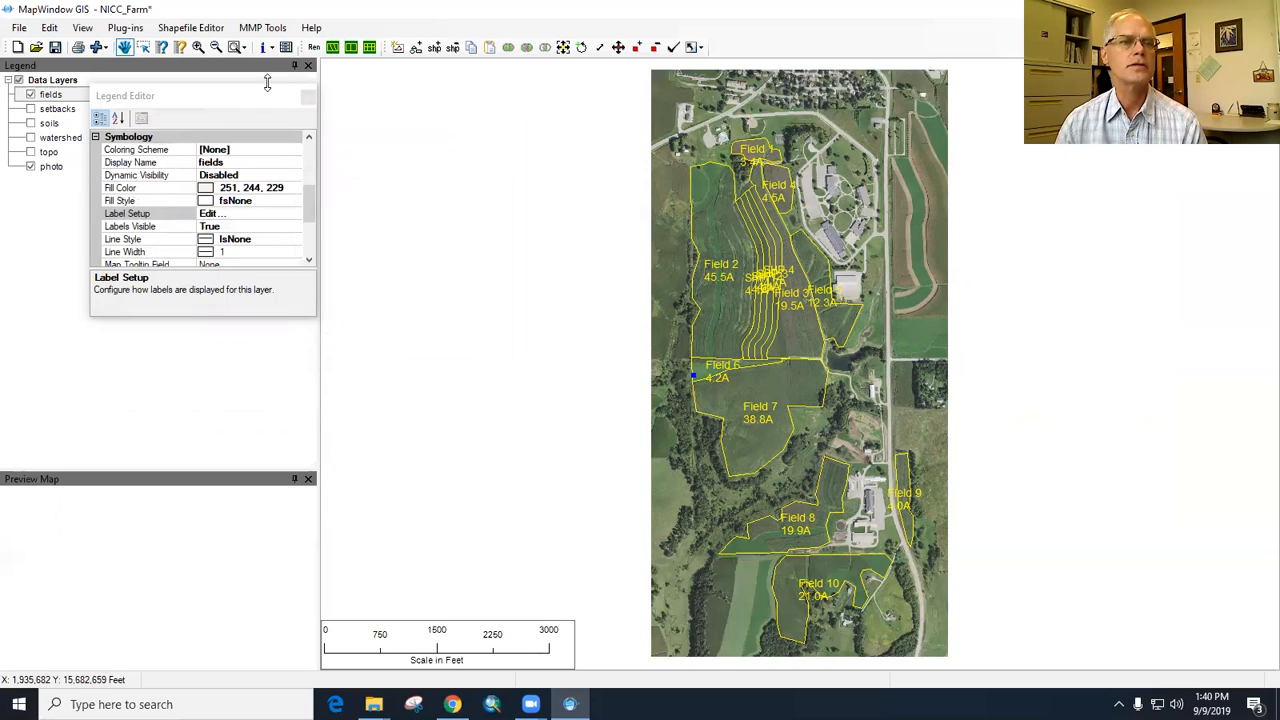
left_click(307, 97)
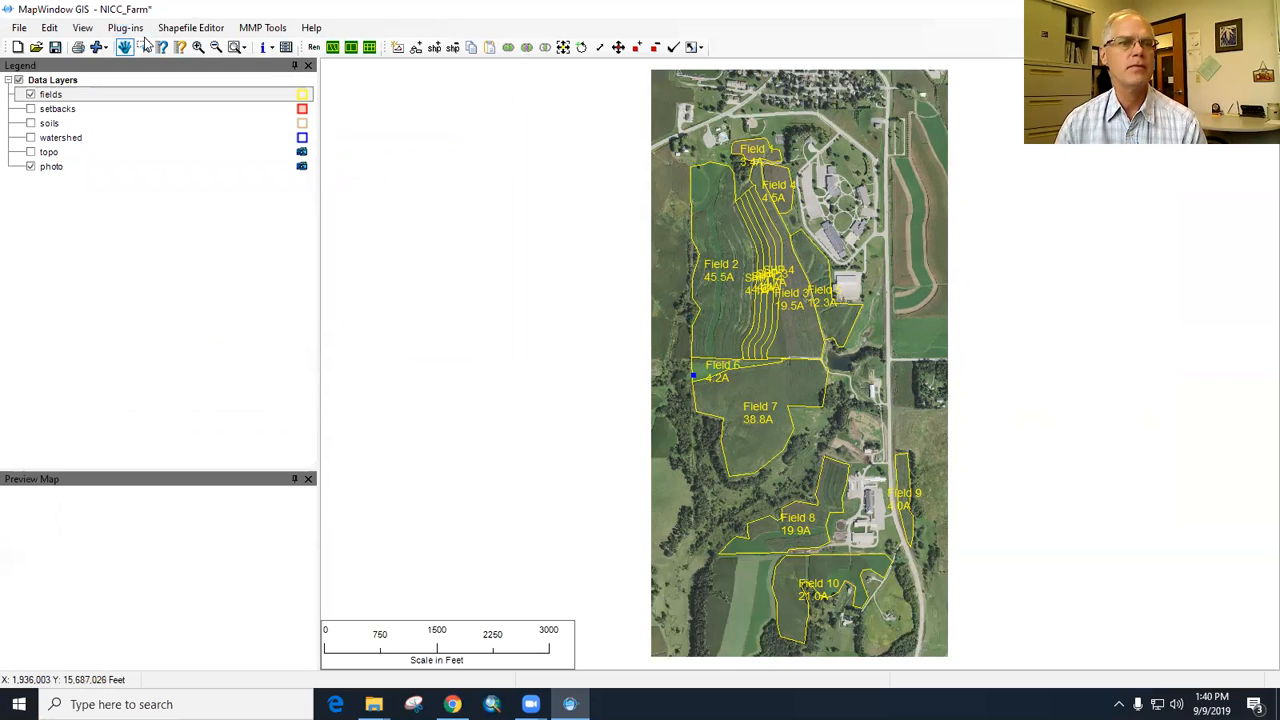
- Zoom in slightly on the farm and export the map as a JPEG image named NICC Farm Fields in the ICM folder
left_click(198, 47)
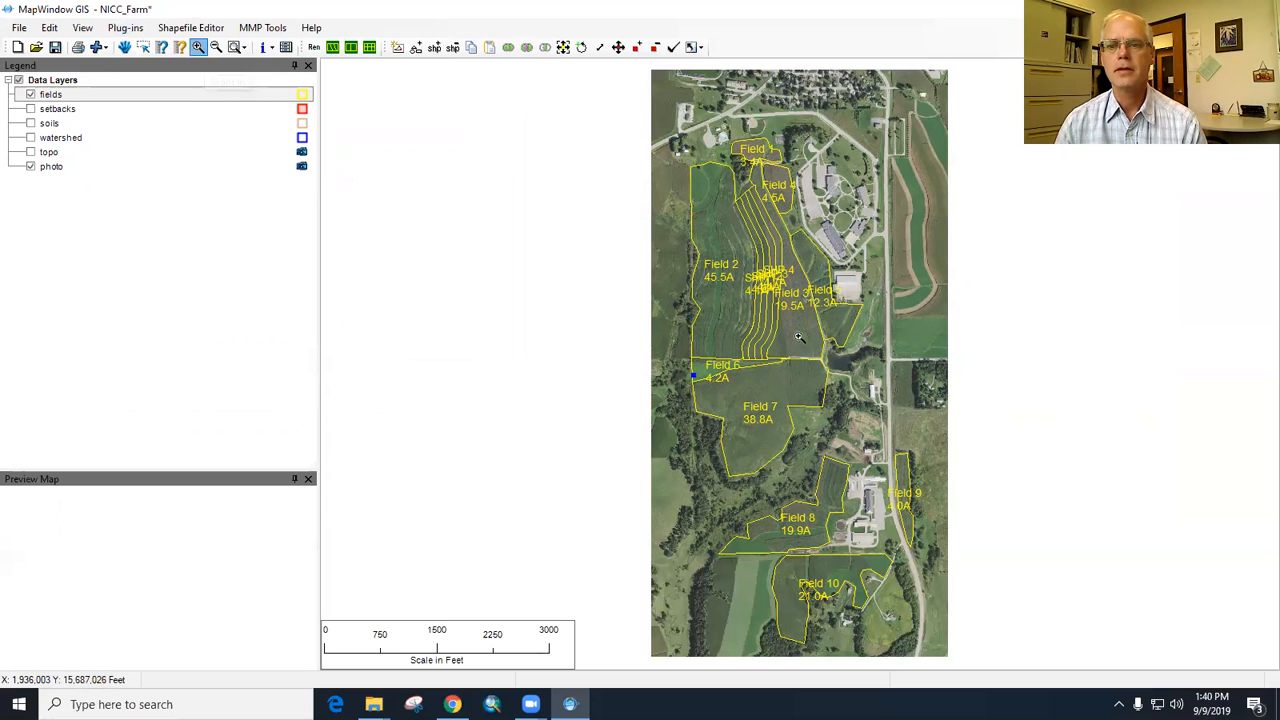
left_click(851, 356)
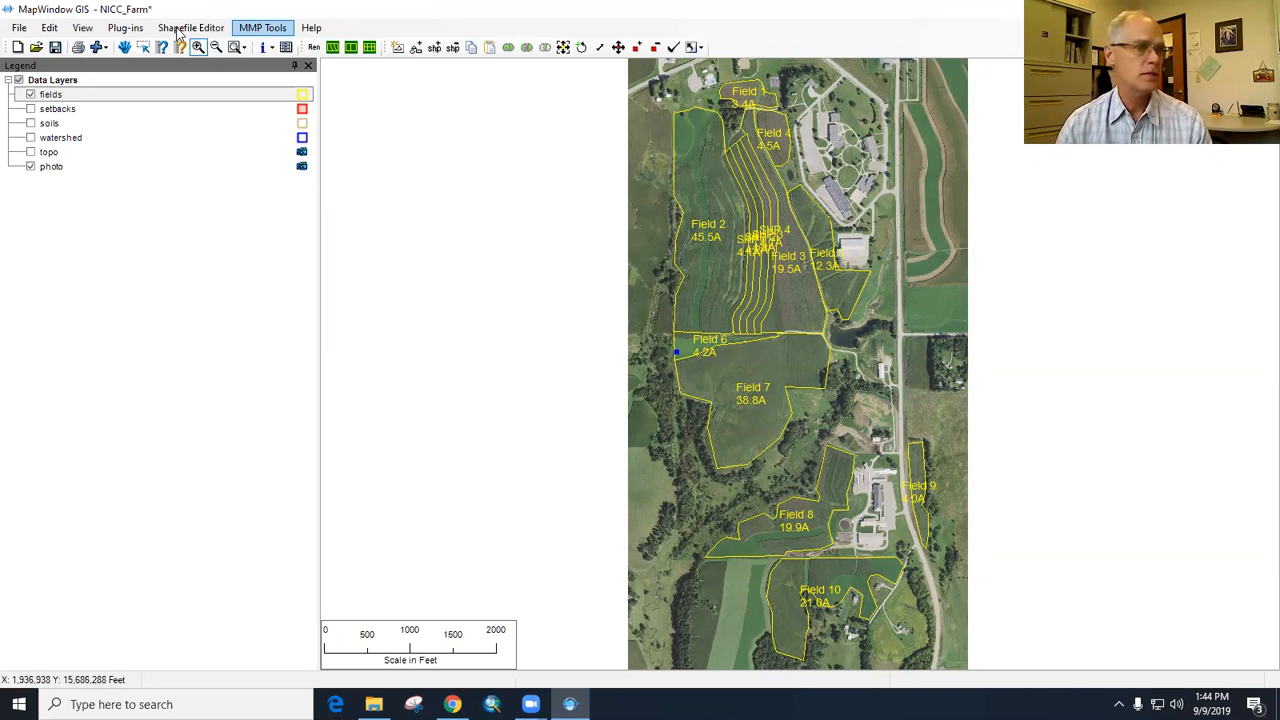
left_click(52, 32)
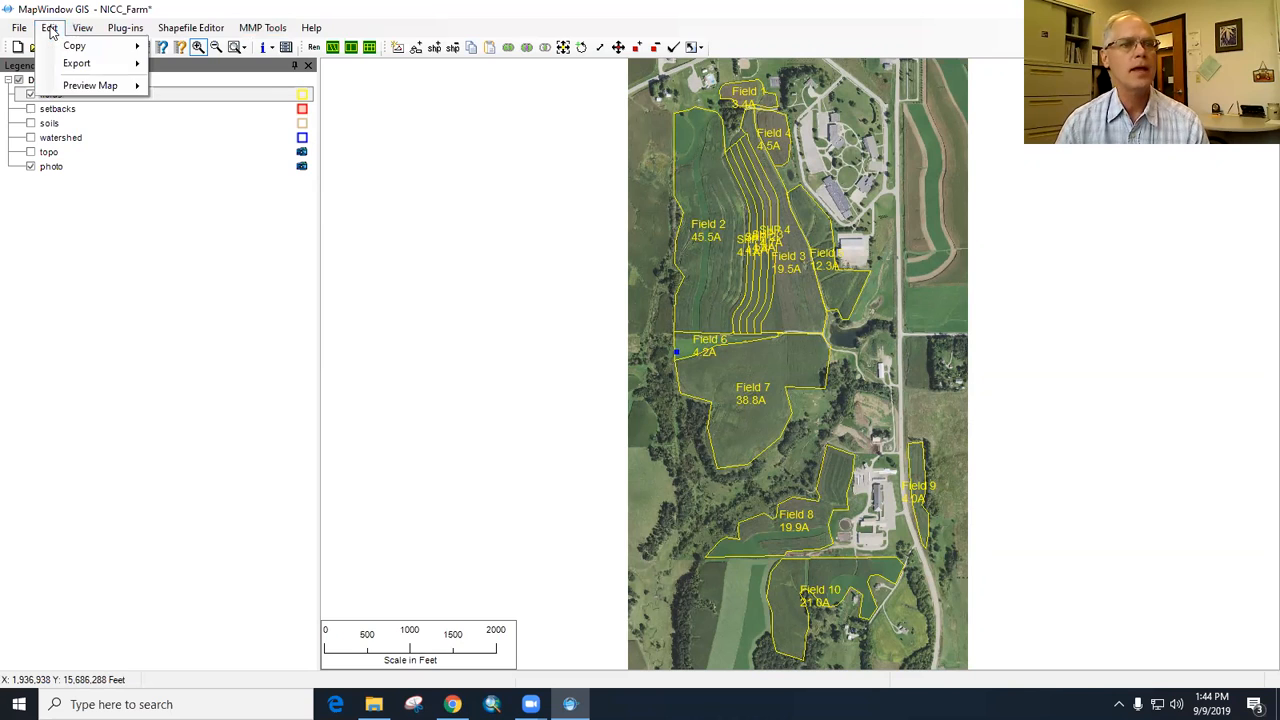
mouse_move(120, 64)
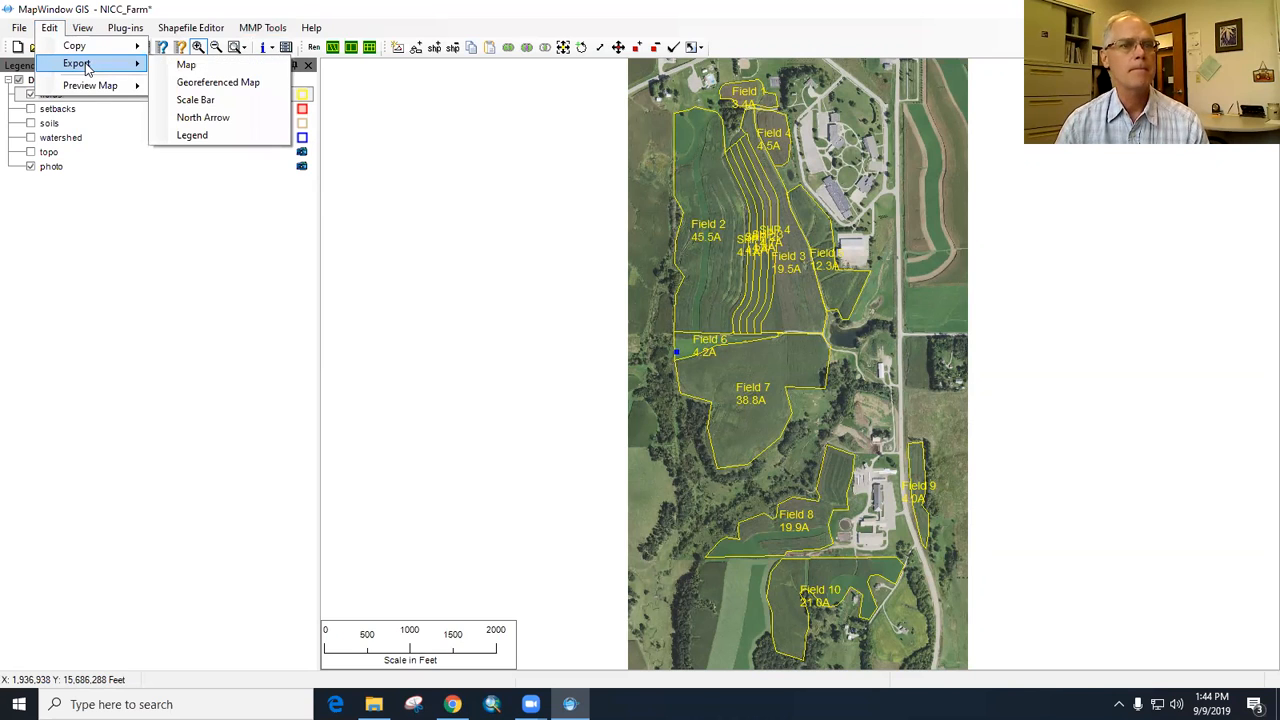
left_click(190, 65)
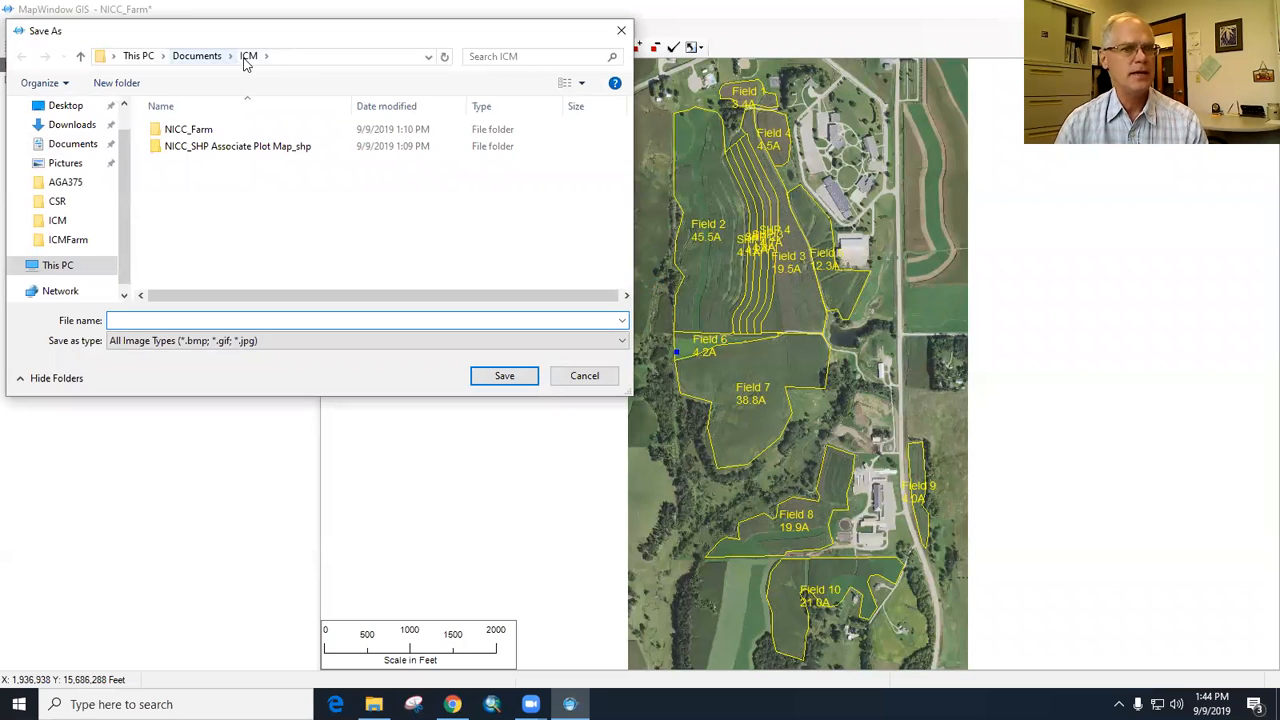
left_click(442, 343)
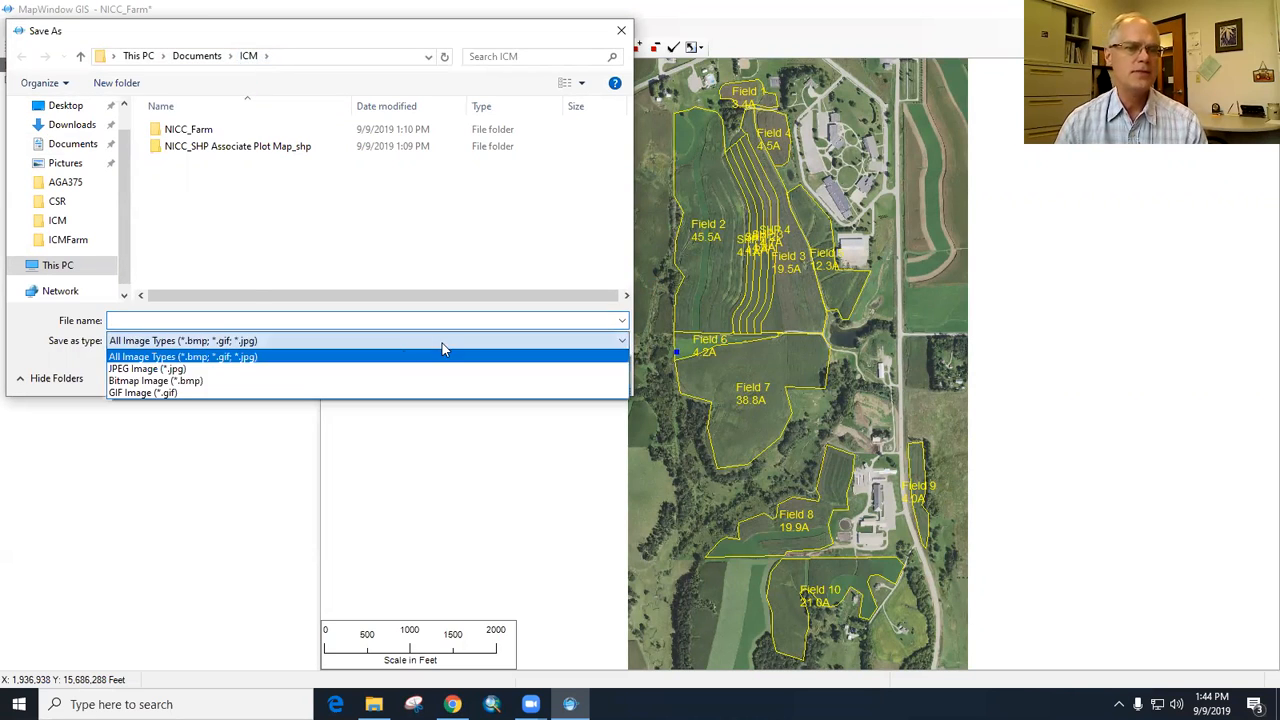
left_click(224, 373)
left_click(211, 320)
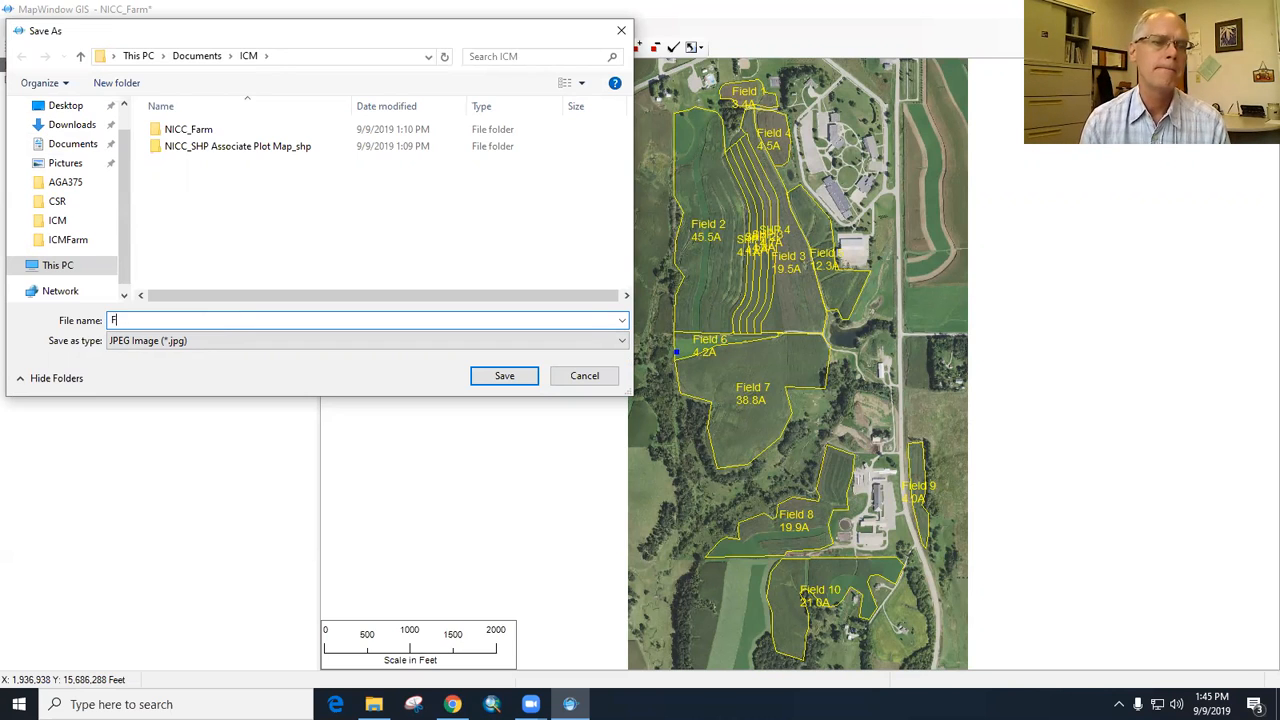
type("NICC Farm Fields")
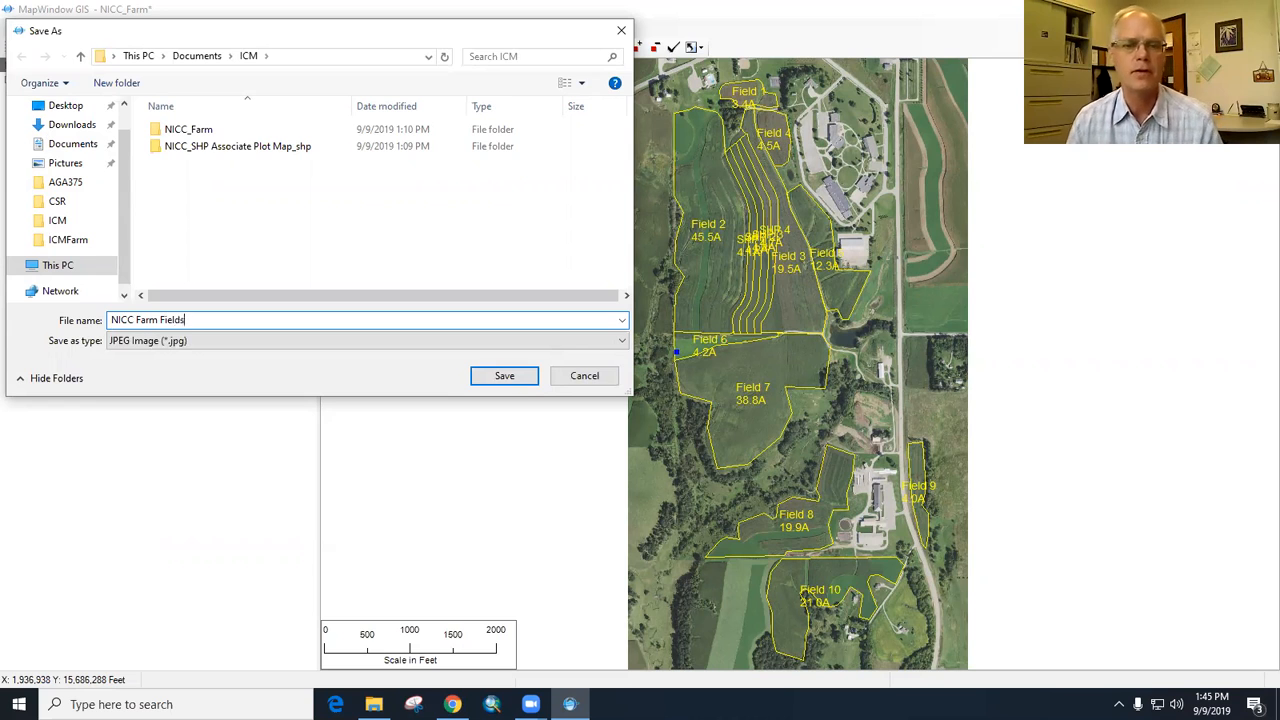
left_click(510, 376)
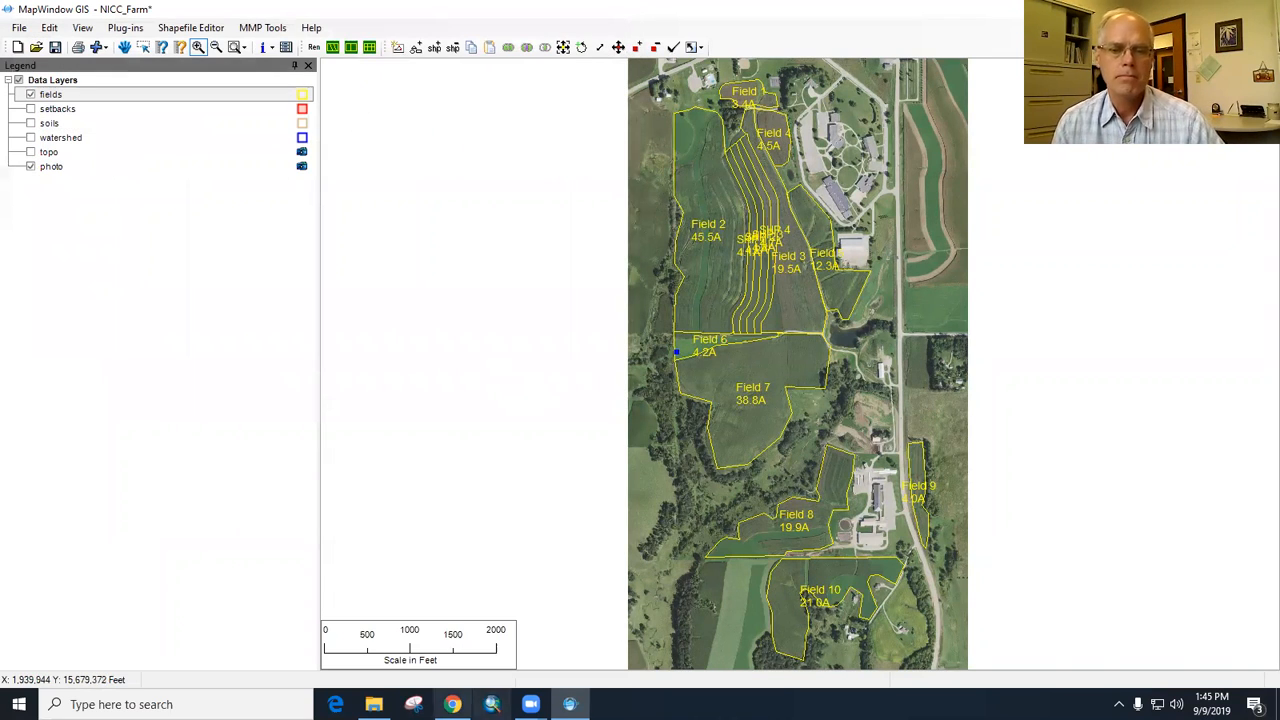
- Switch to File Explorer, open NICC Farm Fields.jpg from the ICM folder to check the exported map, and close the image viewer
left_click(373, 704)
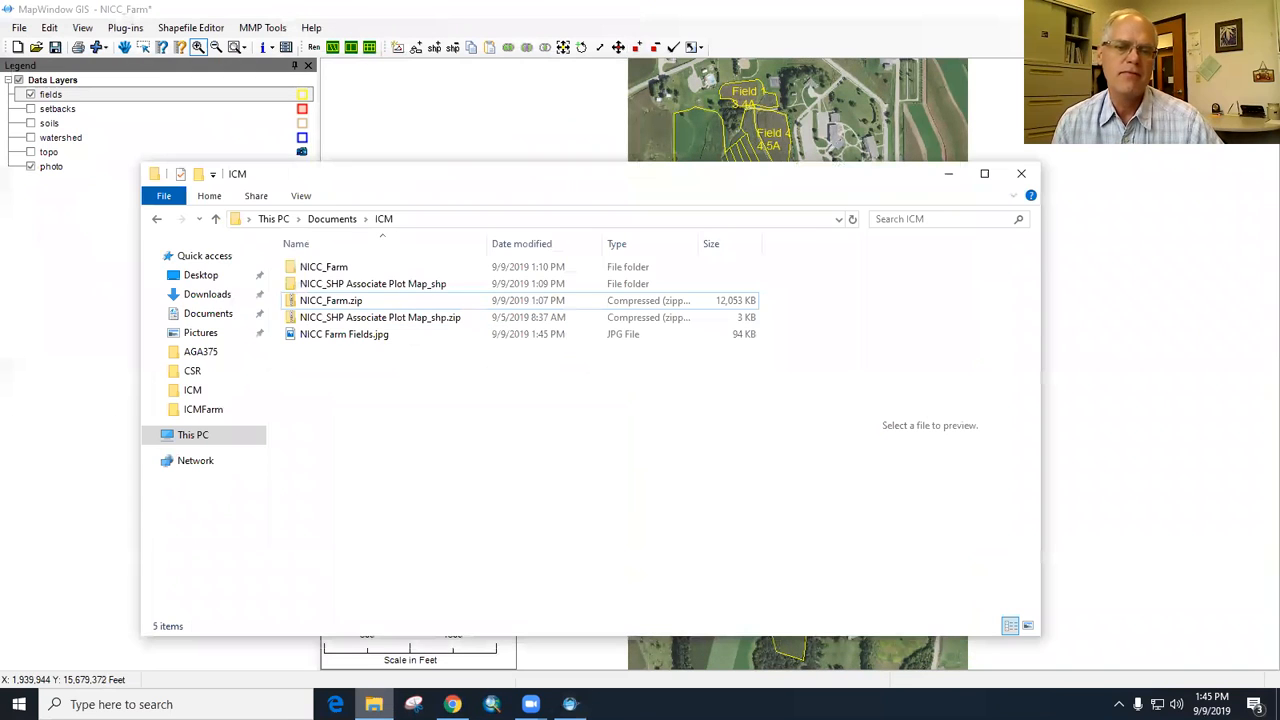
left_click(328, 340)
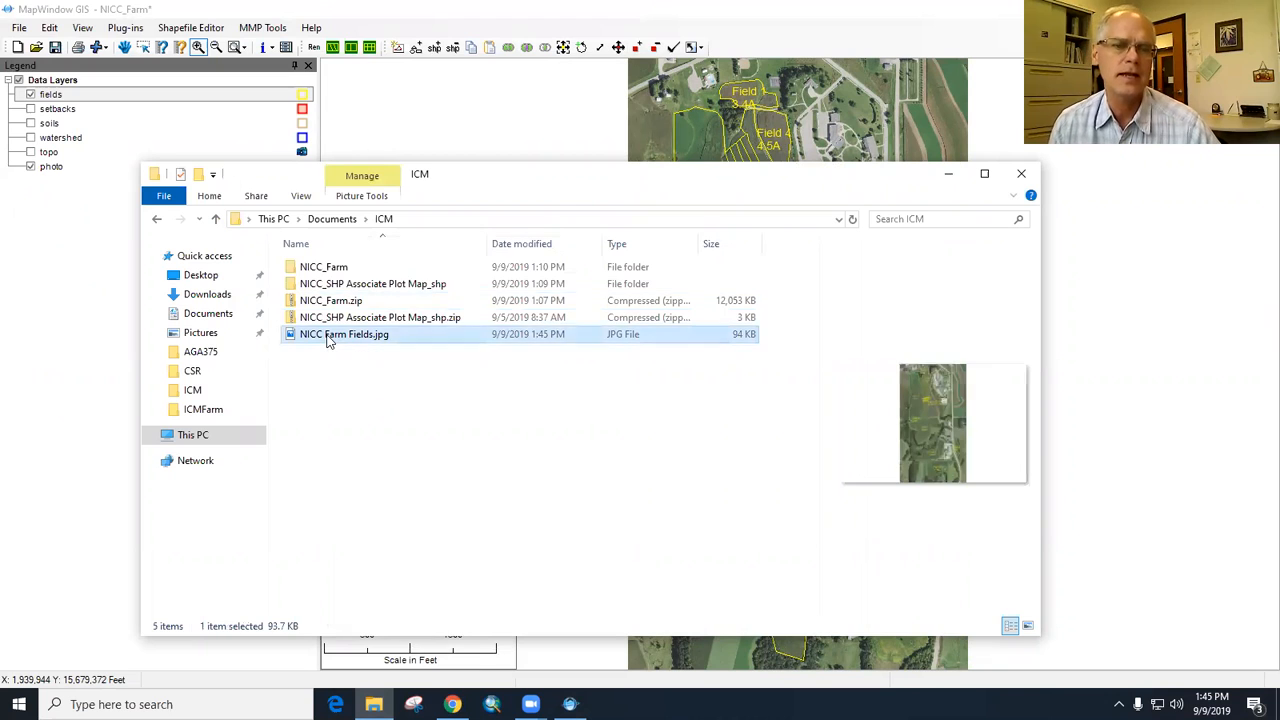
right_click(329, 340)
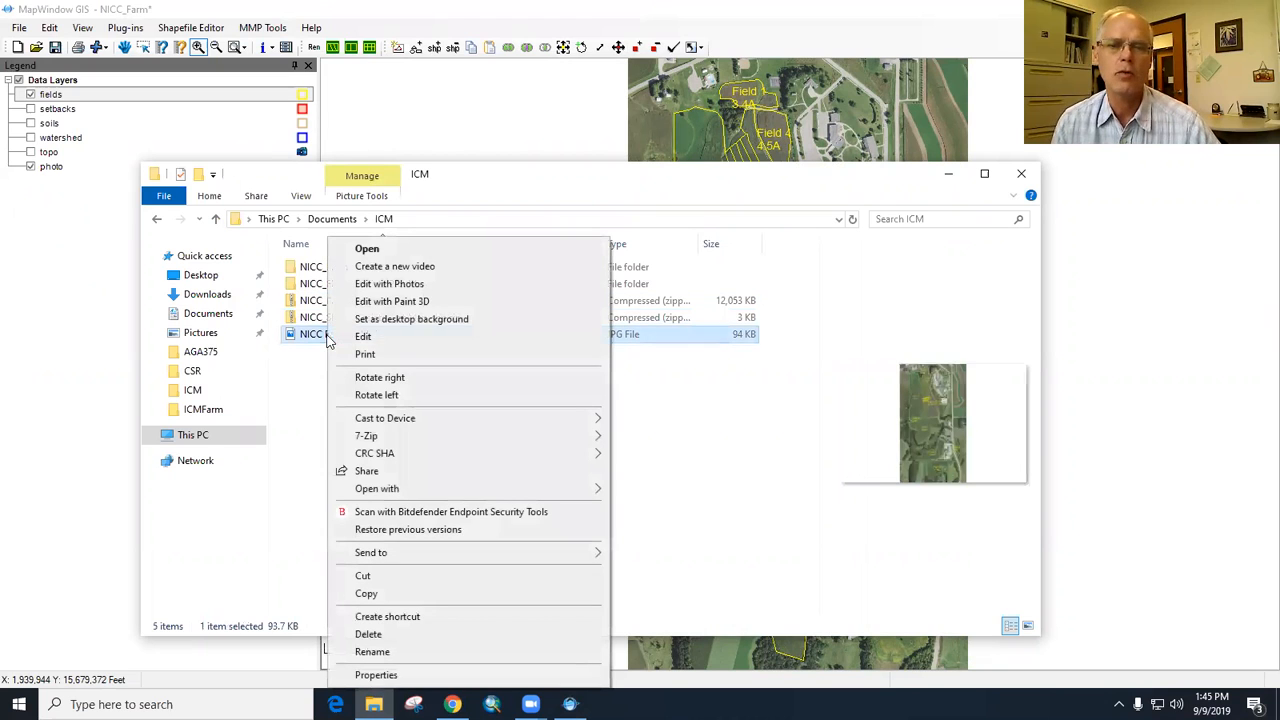
left_click(368, 250)
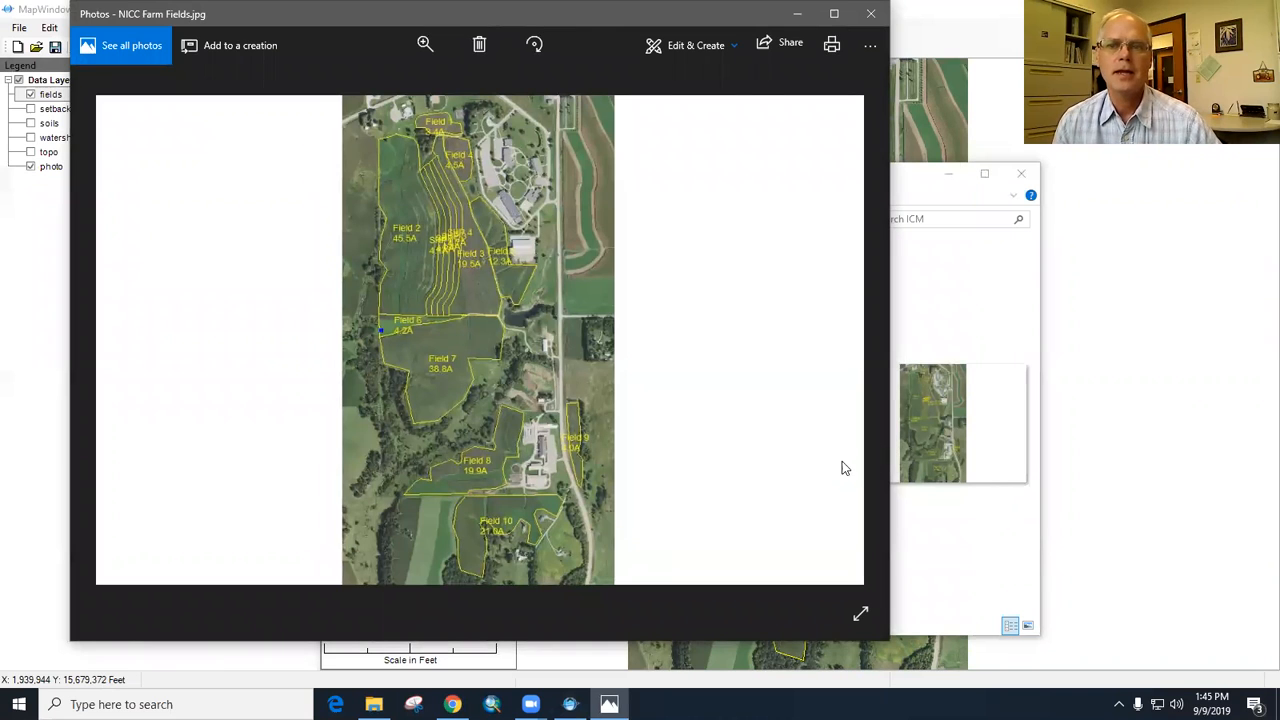
key("alt+F4")
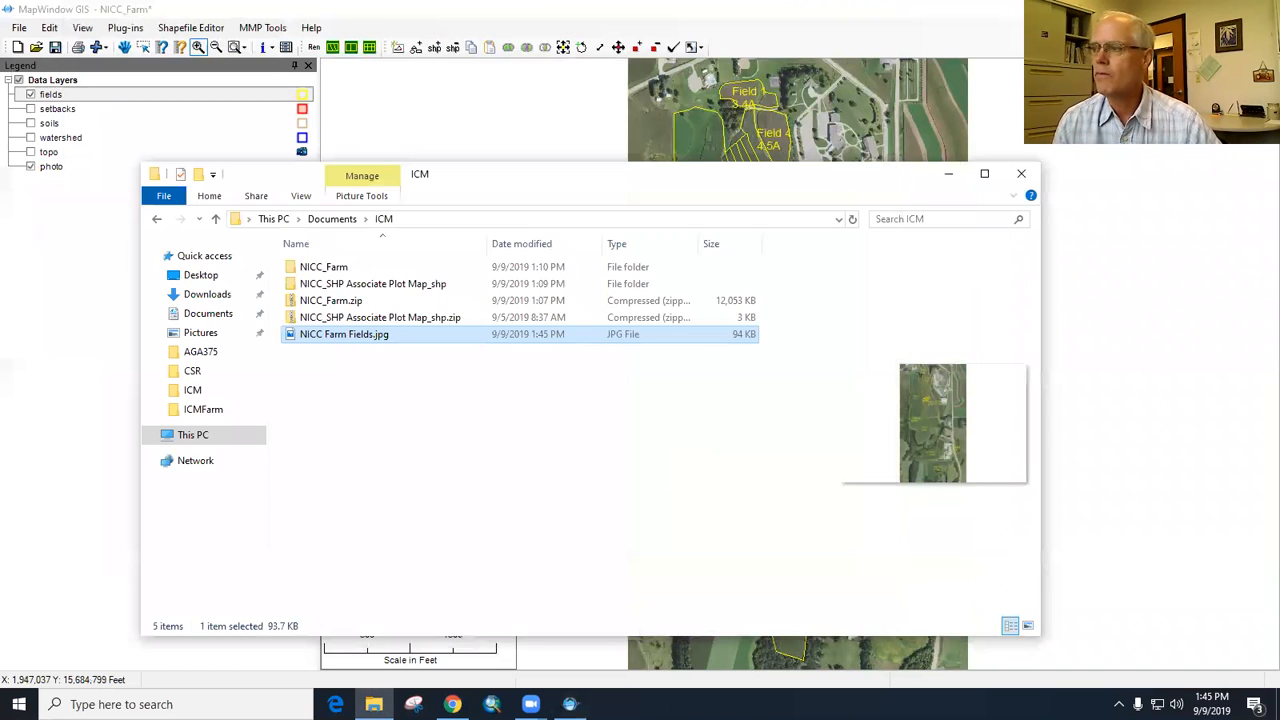